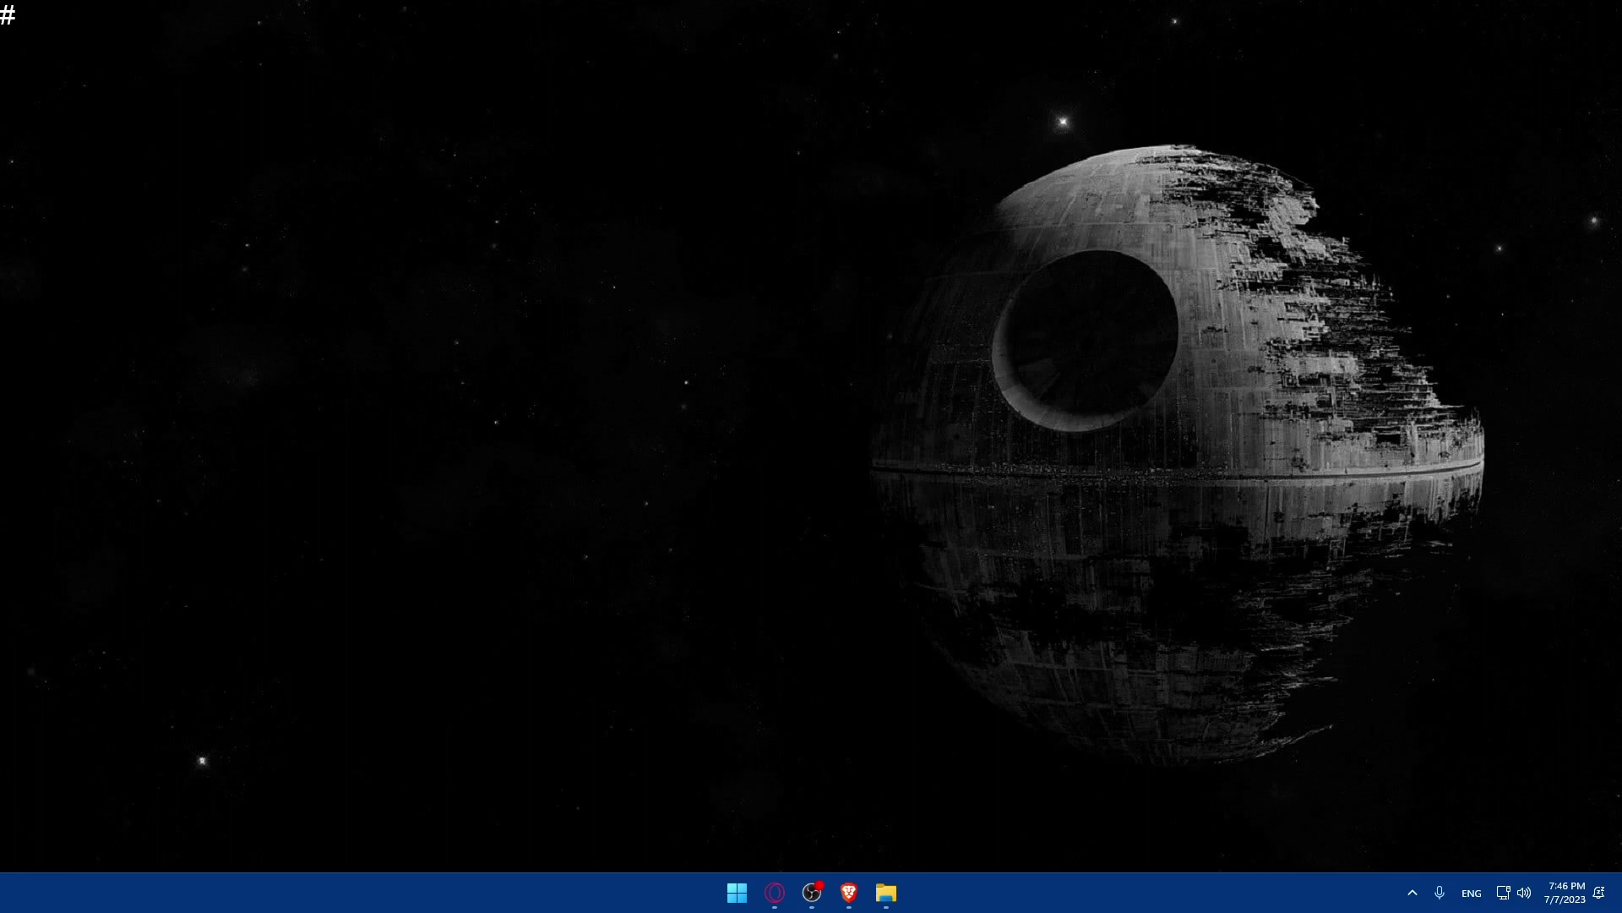
Restore the Brave window showing the Elementor editor for the Elementor #28 page
{"action": "left_click", "coordinate": [849, 893]}
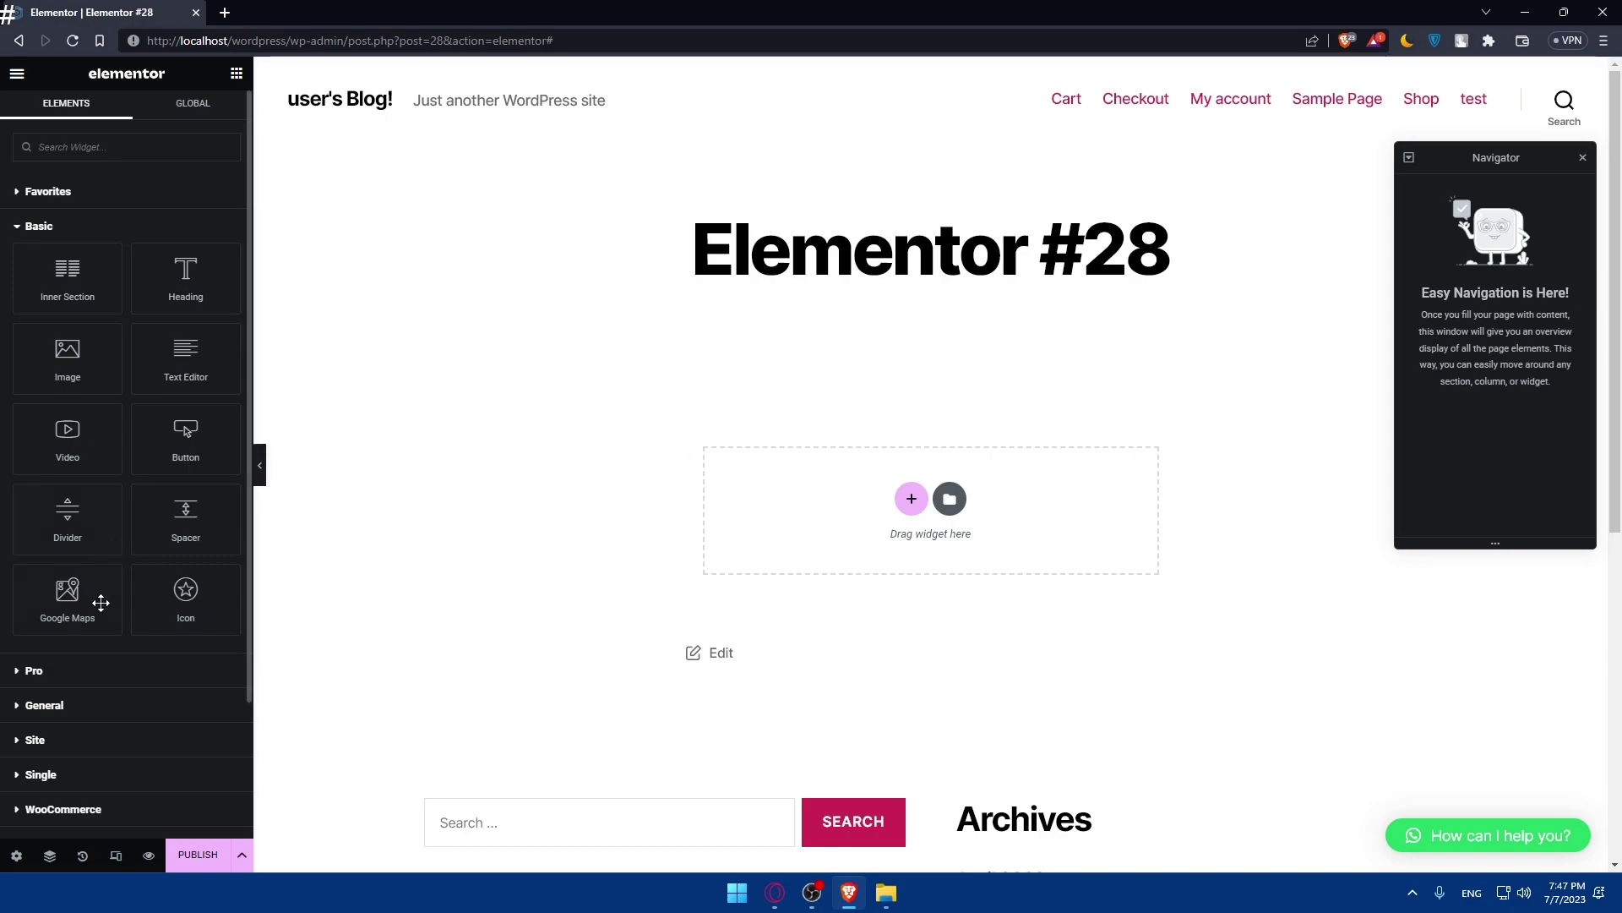
Expand the Pro widgets, view the locked Posts widget's Elementor Pro pricing page, then close it
{"action": "left_click", "coordinate": [95, 673]}
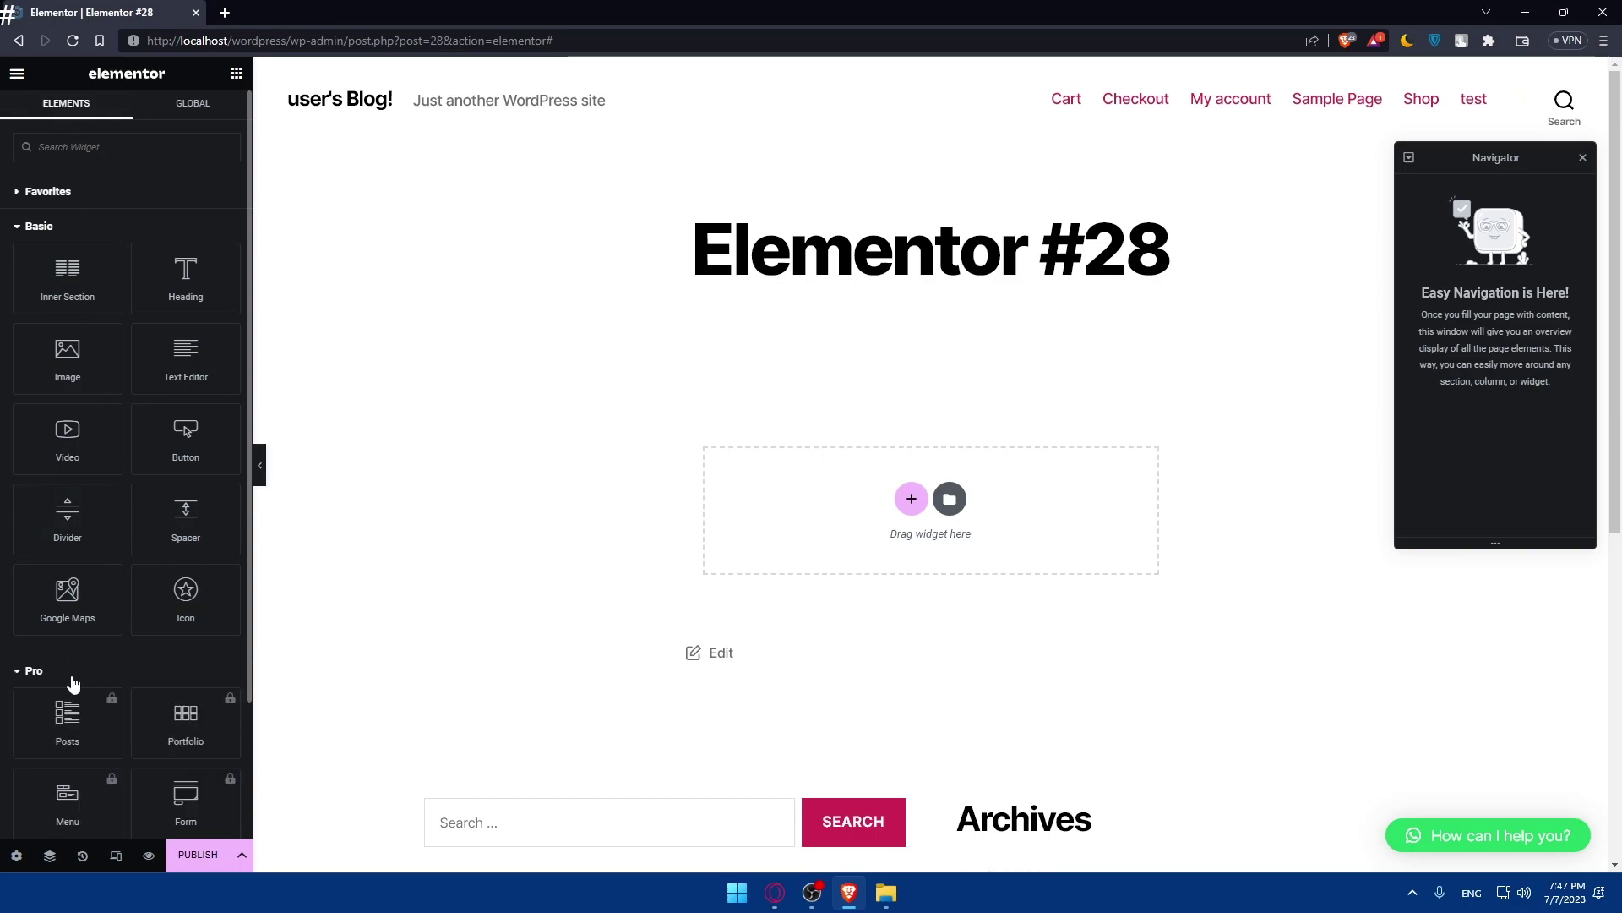
{"action": "scroll", "coordinate": [140, 591], "scroll_direction": "down", "scroll_amount": 5}
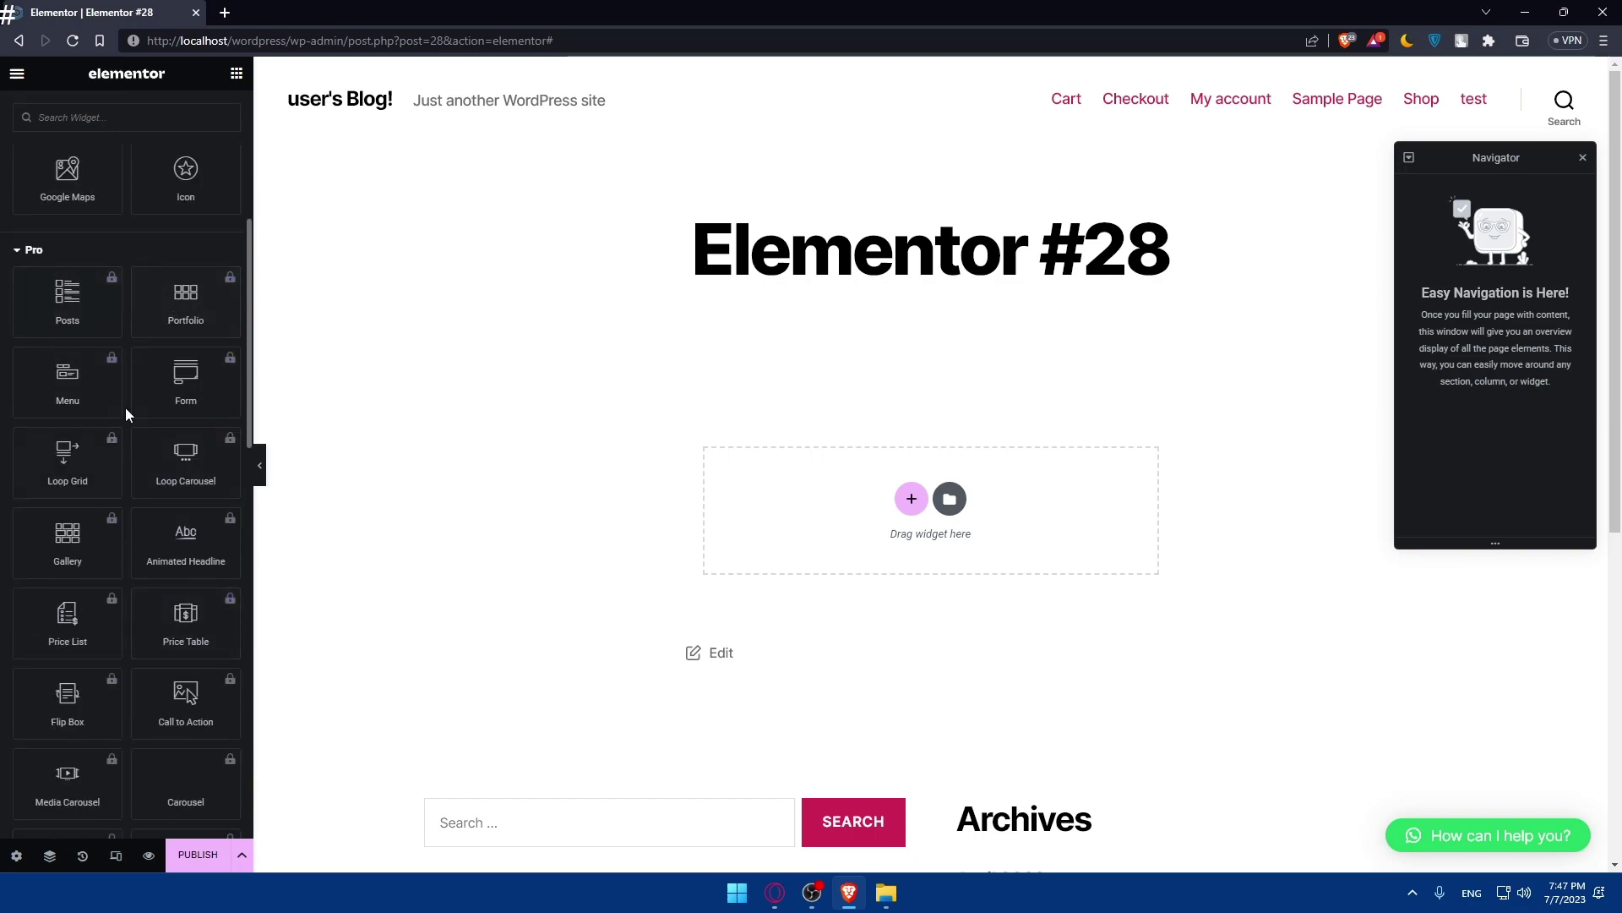
{"action": "left_click", "coordinate": [67, 300]}
{"action": "left_click", "coordinate": [168, 397]}
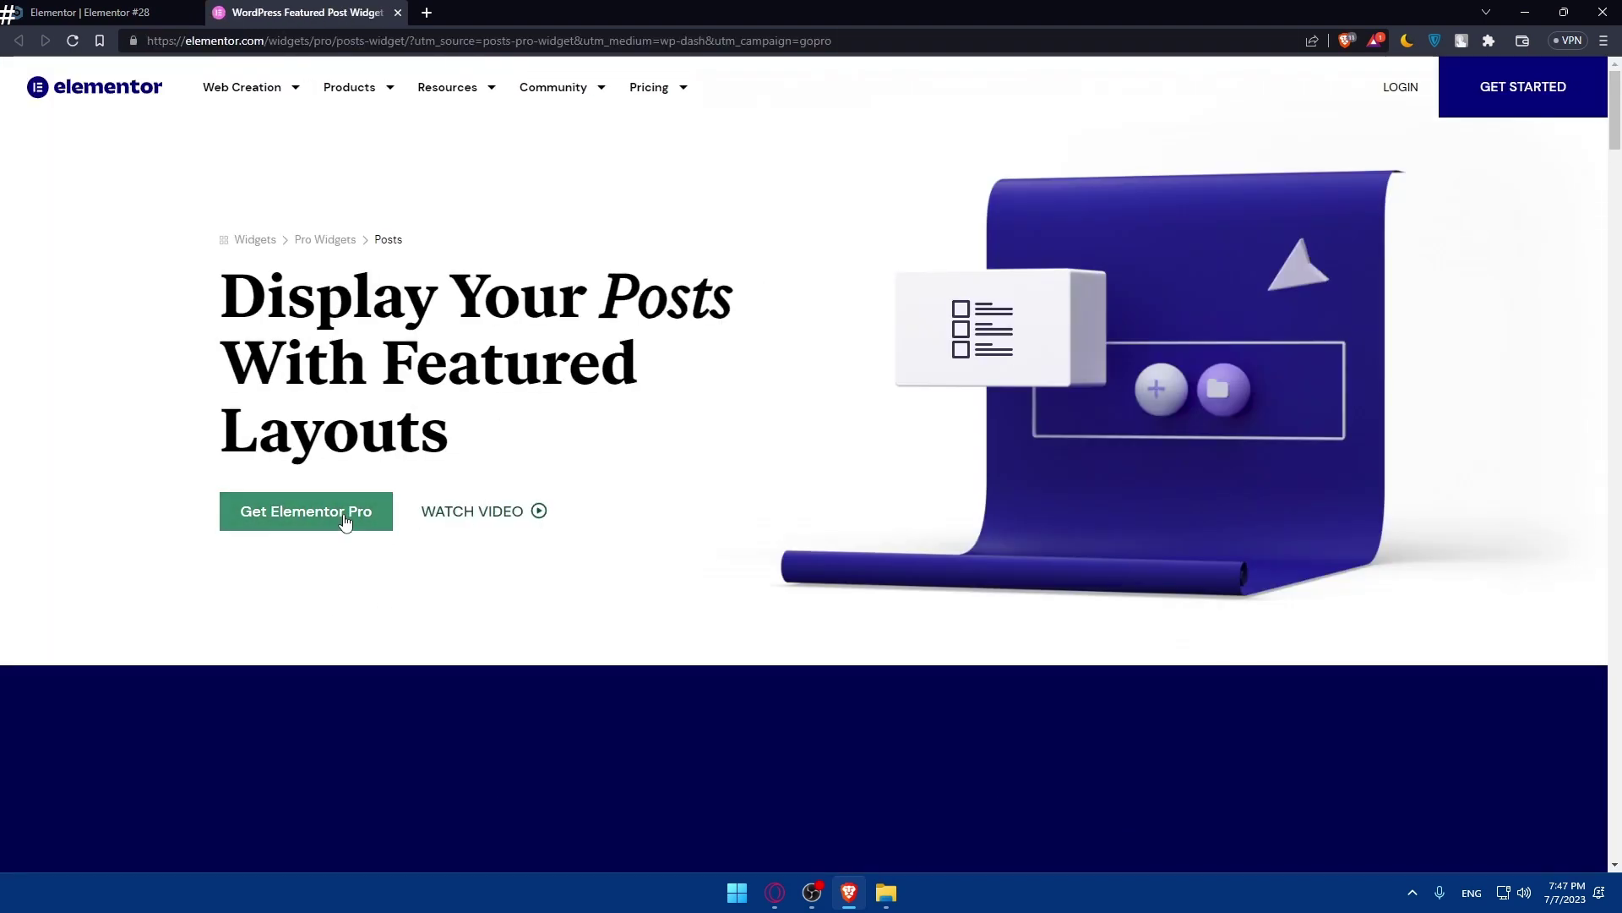
{"action": "left_click", "coordinate": [344, 517]}
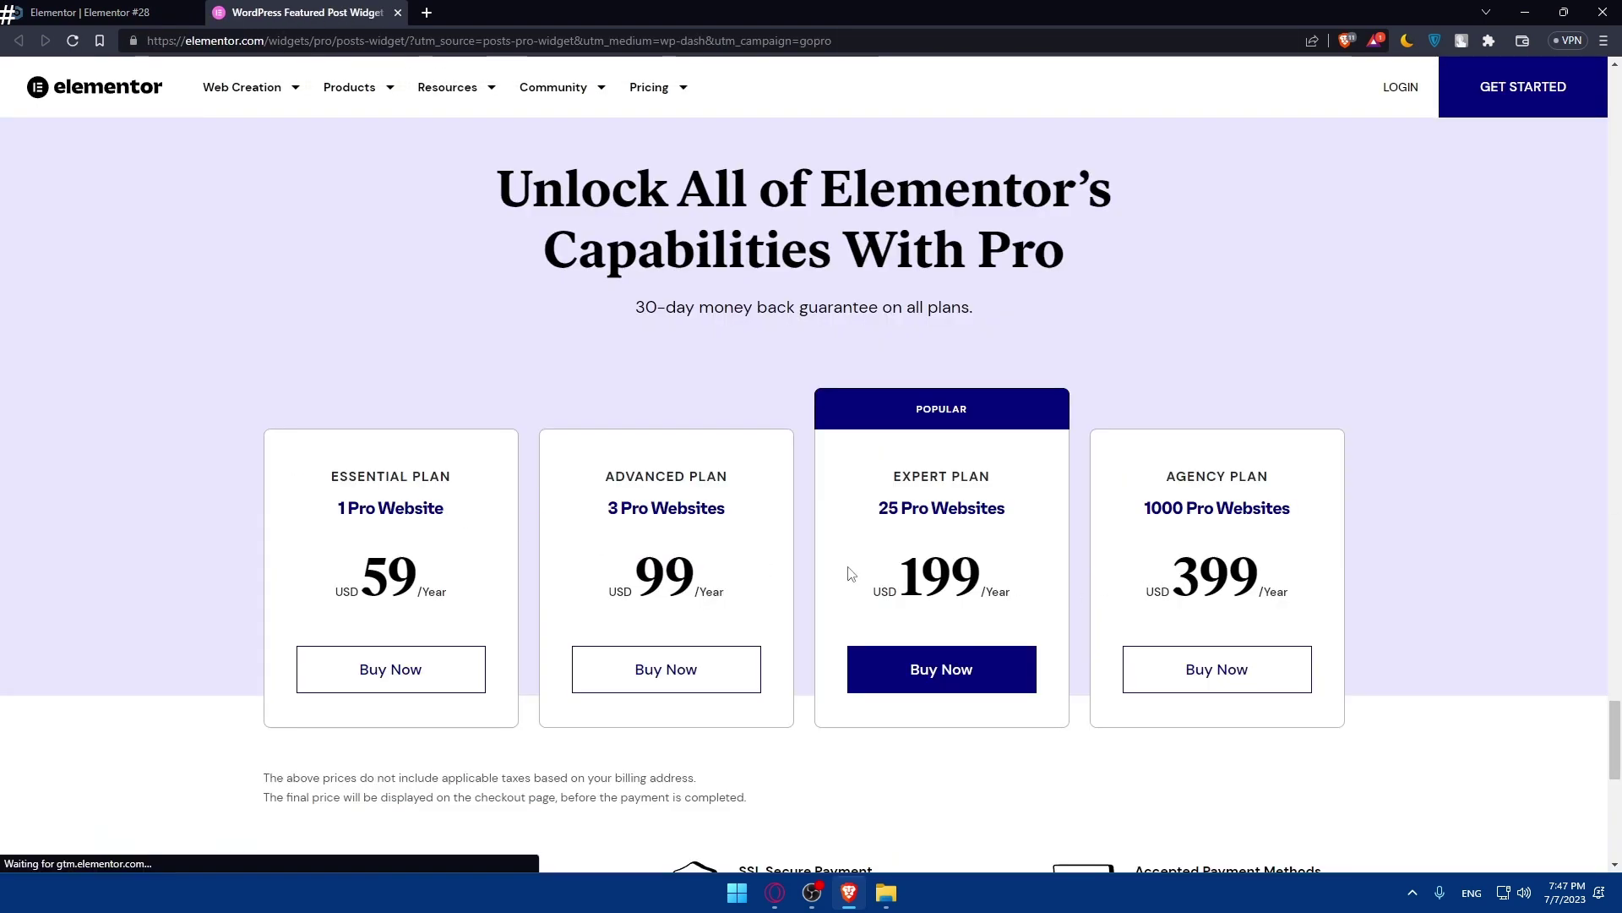
{"action": "scroll", "coordinate": [659, 488], "scroll_direction": "down", "scroll_amount": 3}
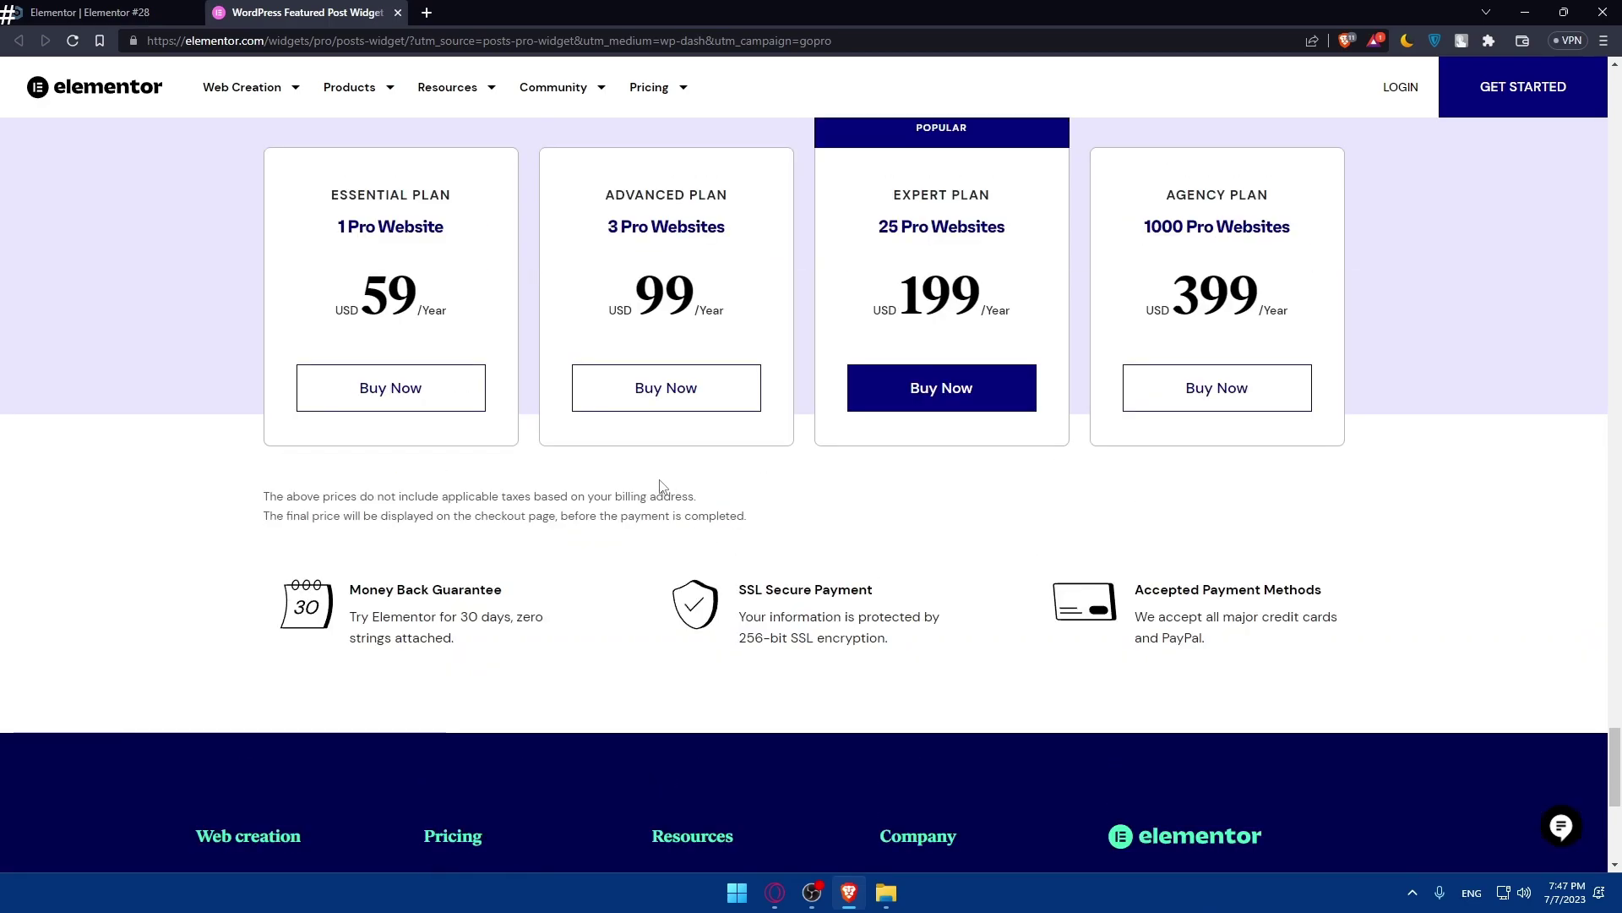
{"action": "left_click", "coordinate": [398, 12]}
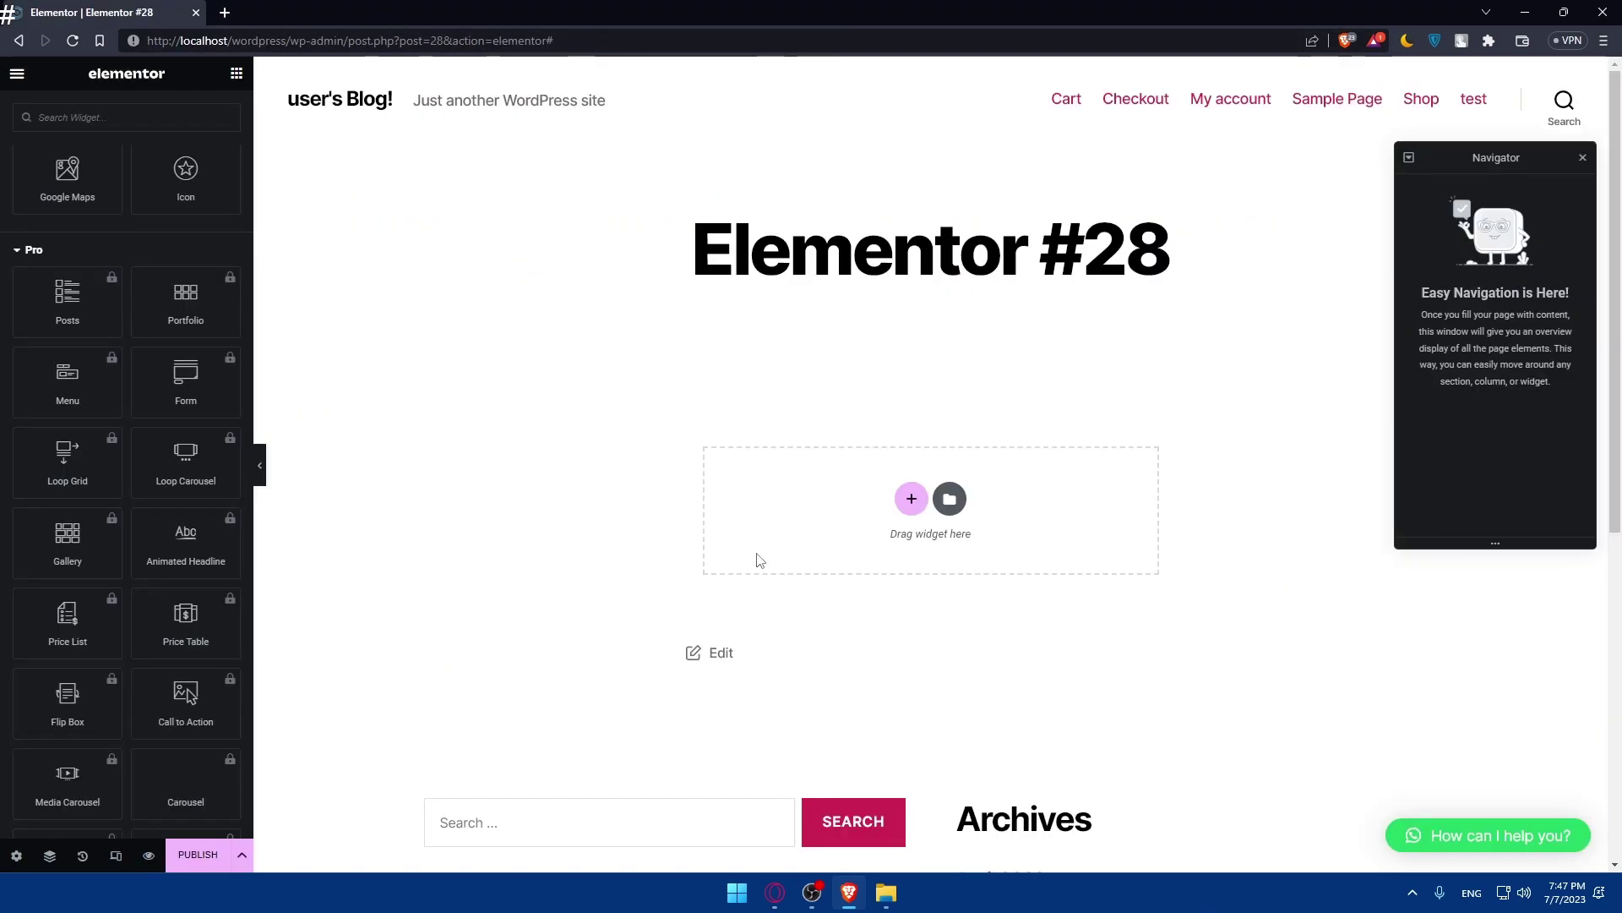
Collapse the Pro widget group and scroll the panel back up to the Basic widgets
{"action": "scroll", "coordinate": [169, 329], "scroll_direction": "up", "scroll_amount": 2}
{"action": "left_click", "coordinate": [124, 393]}
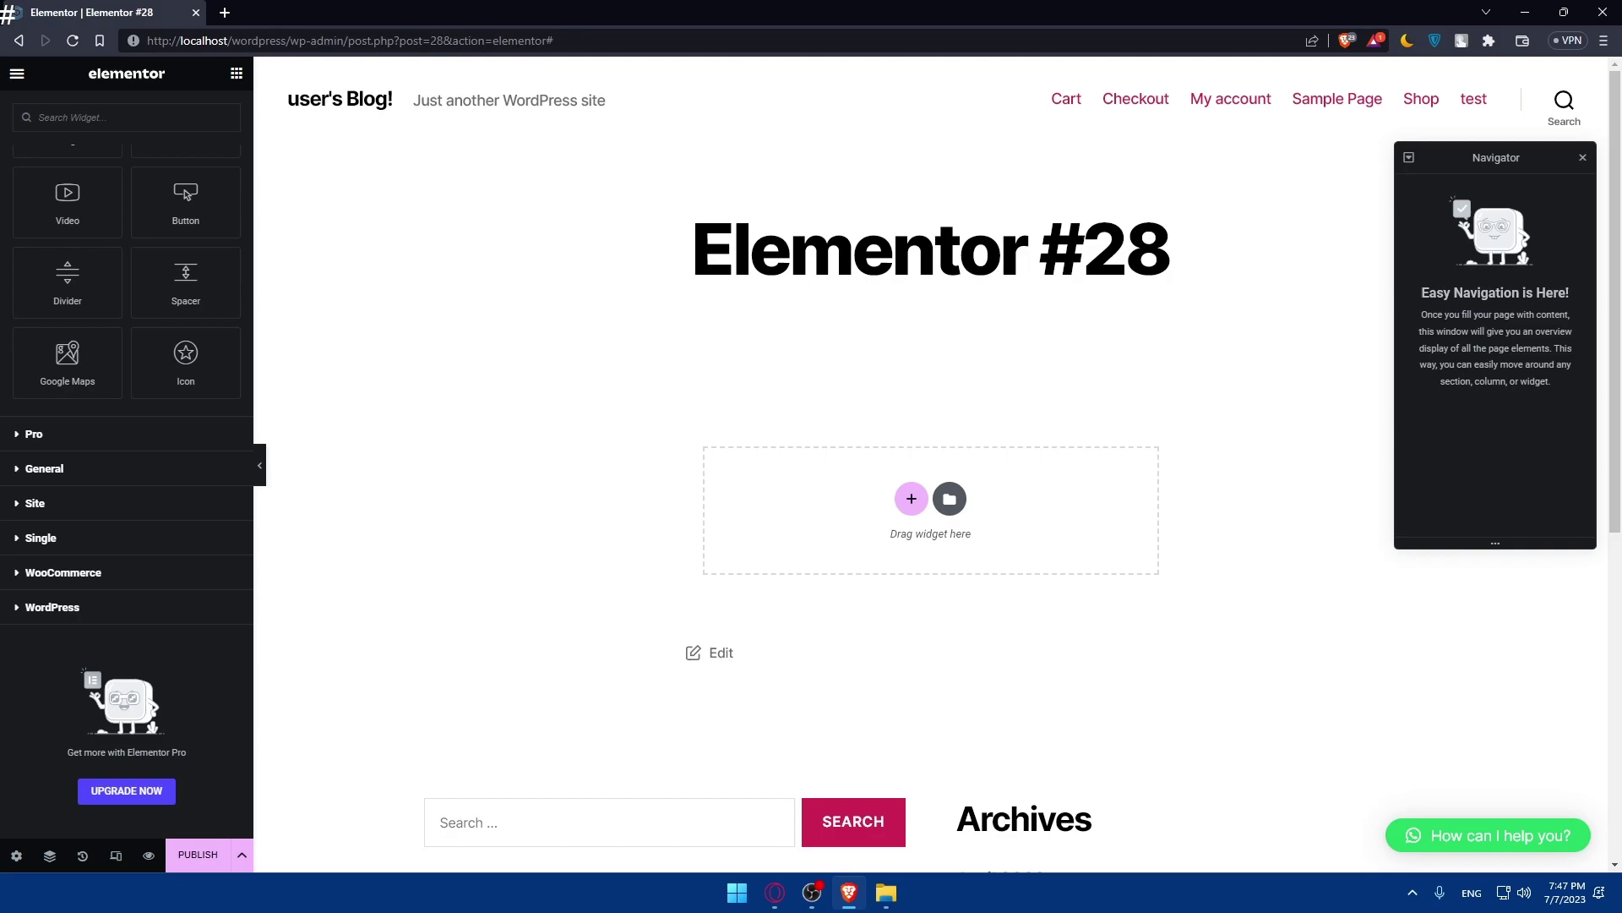
{"action": "scroll", "coordinate": [794, 431], "scroll_direction": "down", "scroll_amount": 6}
{"action": "scroll", "coordinate": [794, 431], "scroll_direction": "up", "scroll_amount": 6}
{"action": "scroll", "coordinate": [168, 300], "scroll_direction": "up", "scroll_amount": 3}
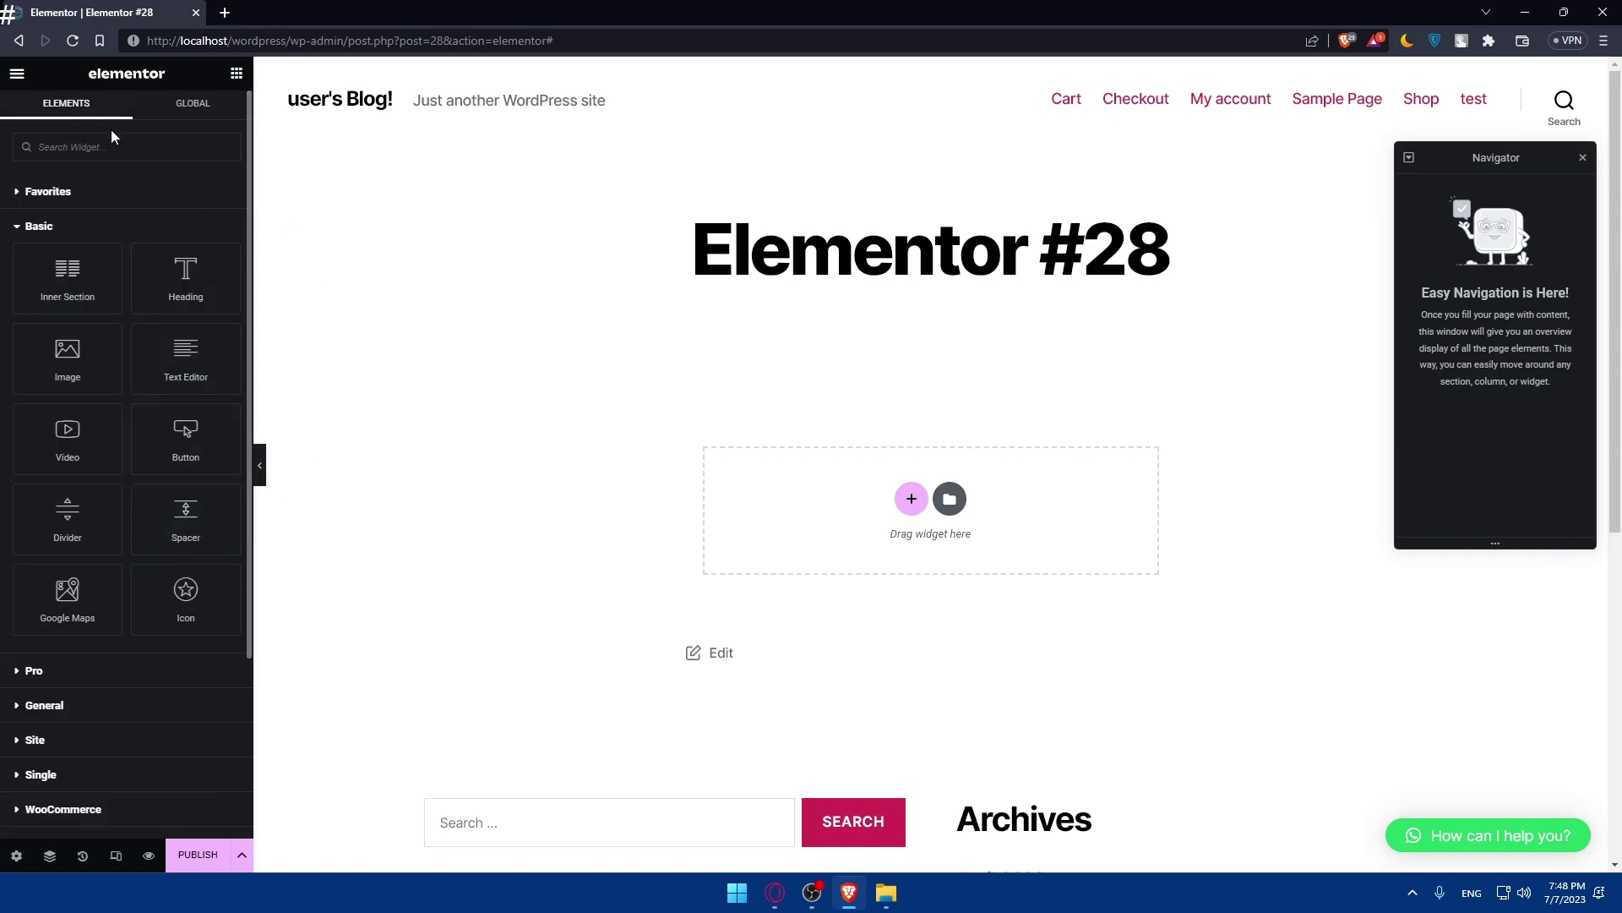
Search widgets for 'bar' and drop a Sidebar widget into the empty page
{"action": "type", "text": "bar"}
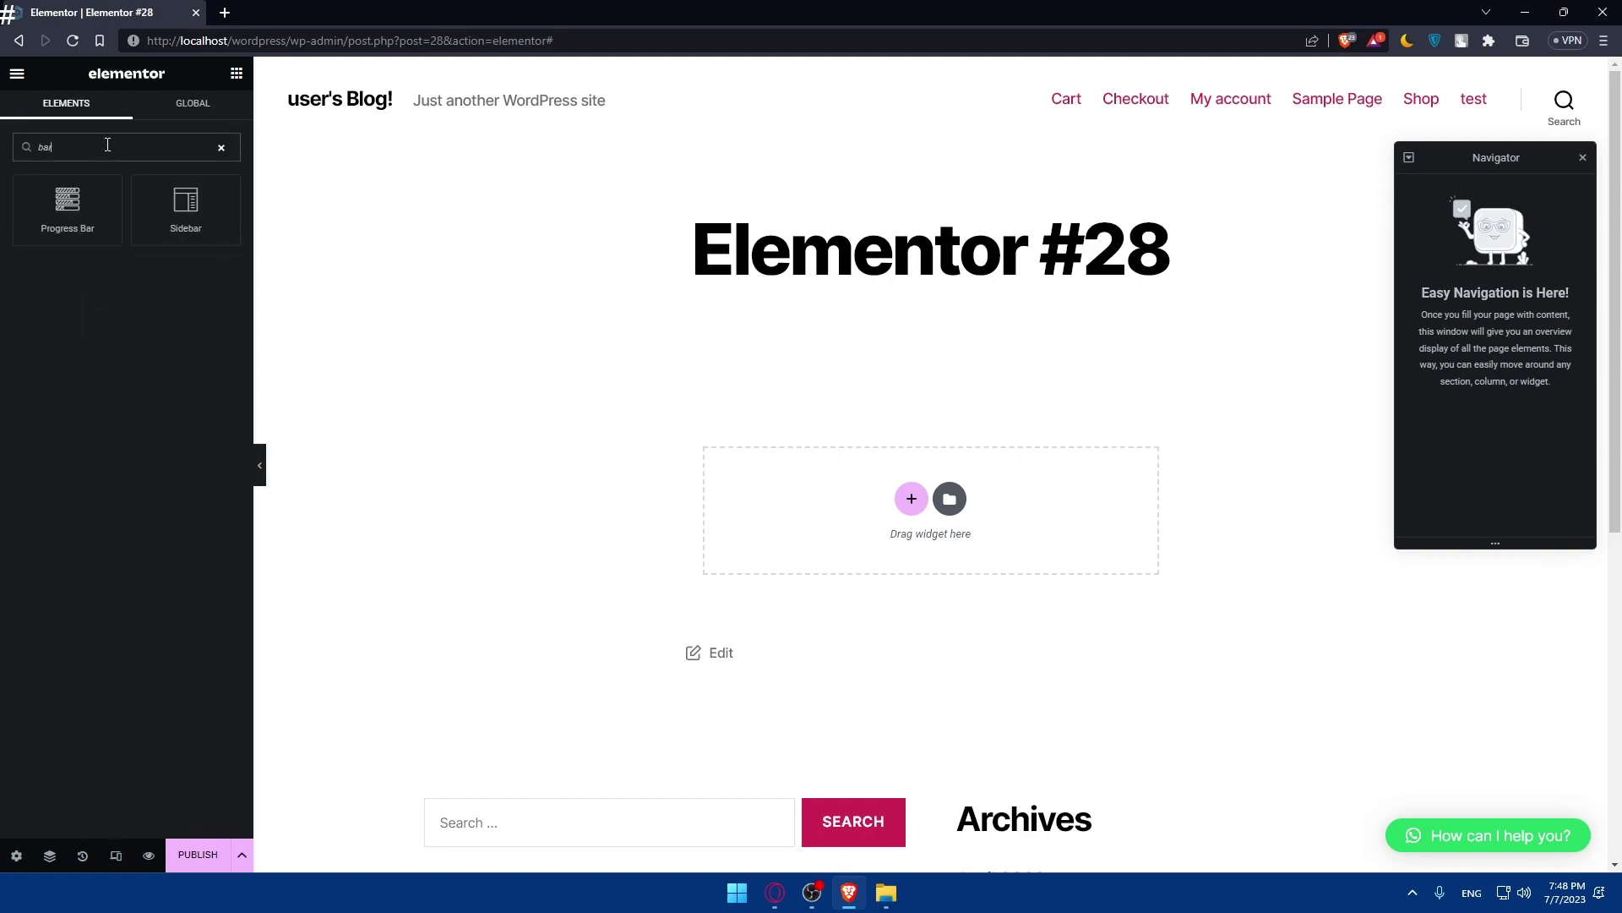
{"action": "left_click_drag", "start_coordinate": [173, 219], "coordinate": [908, 500]}
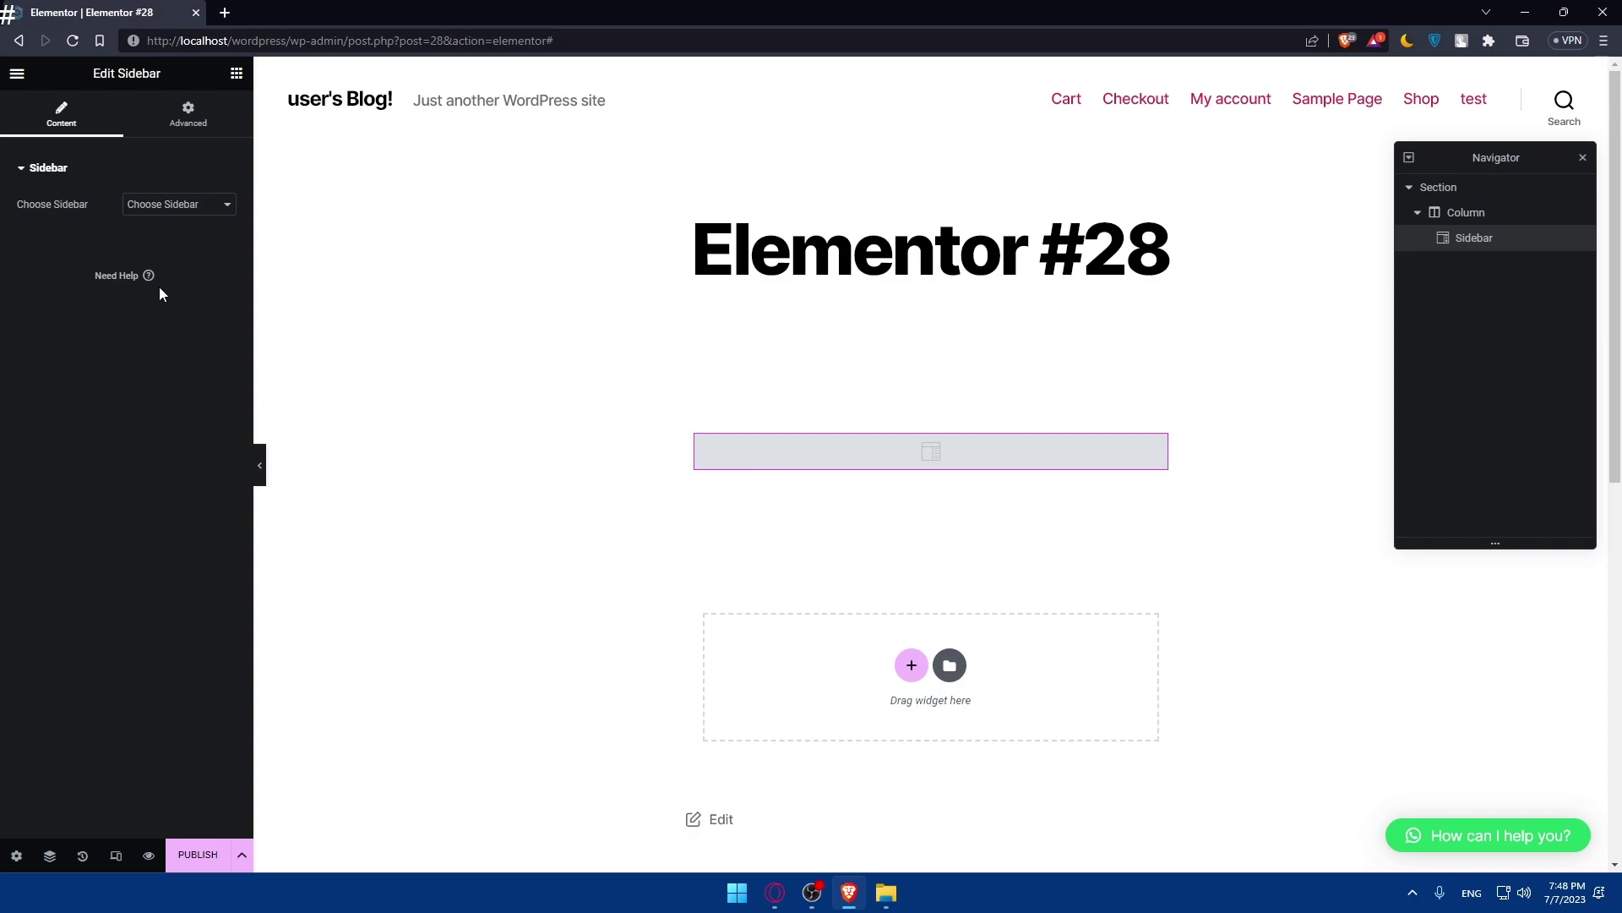
{"action": "left_click", "coordinate": [182, 115]}
{"action": "left_click", "coordinate": [61, 115]}
Try Footer #1 and Footer #2 in Choose Sidebar, then clear the sidebar choice
{"action": "left_click", "coordinate": [171, 206]}
{"action": "left_click", "coordinate": [169, 234]}
{"action": "left_click", "coordinate": [173, 208]}
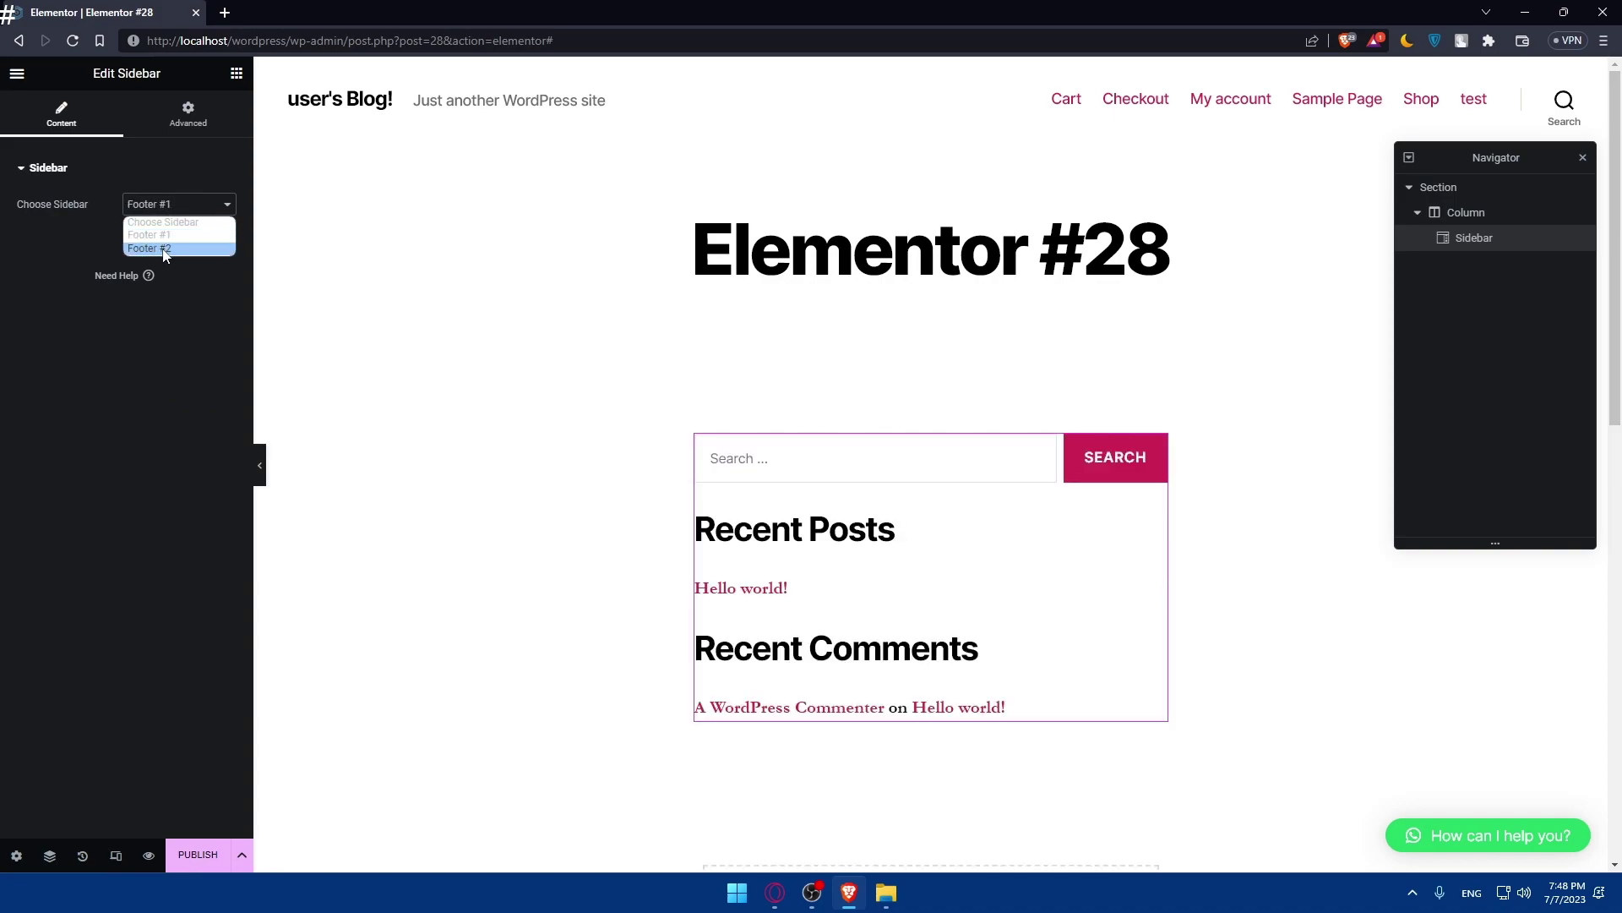
{"action": "left_click", "coordinate": [165, 248]}
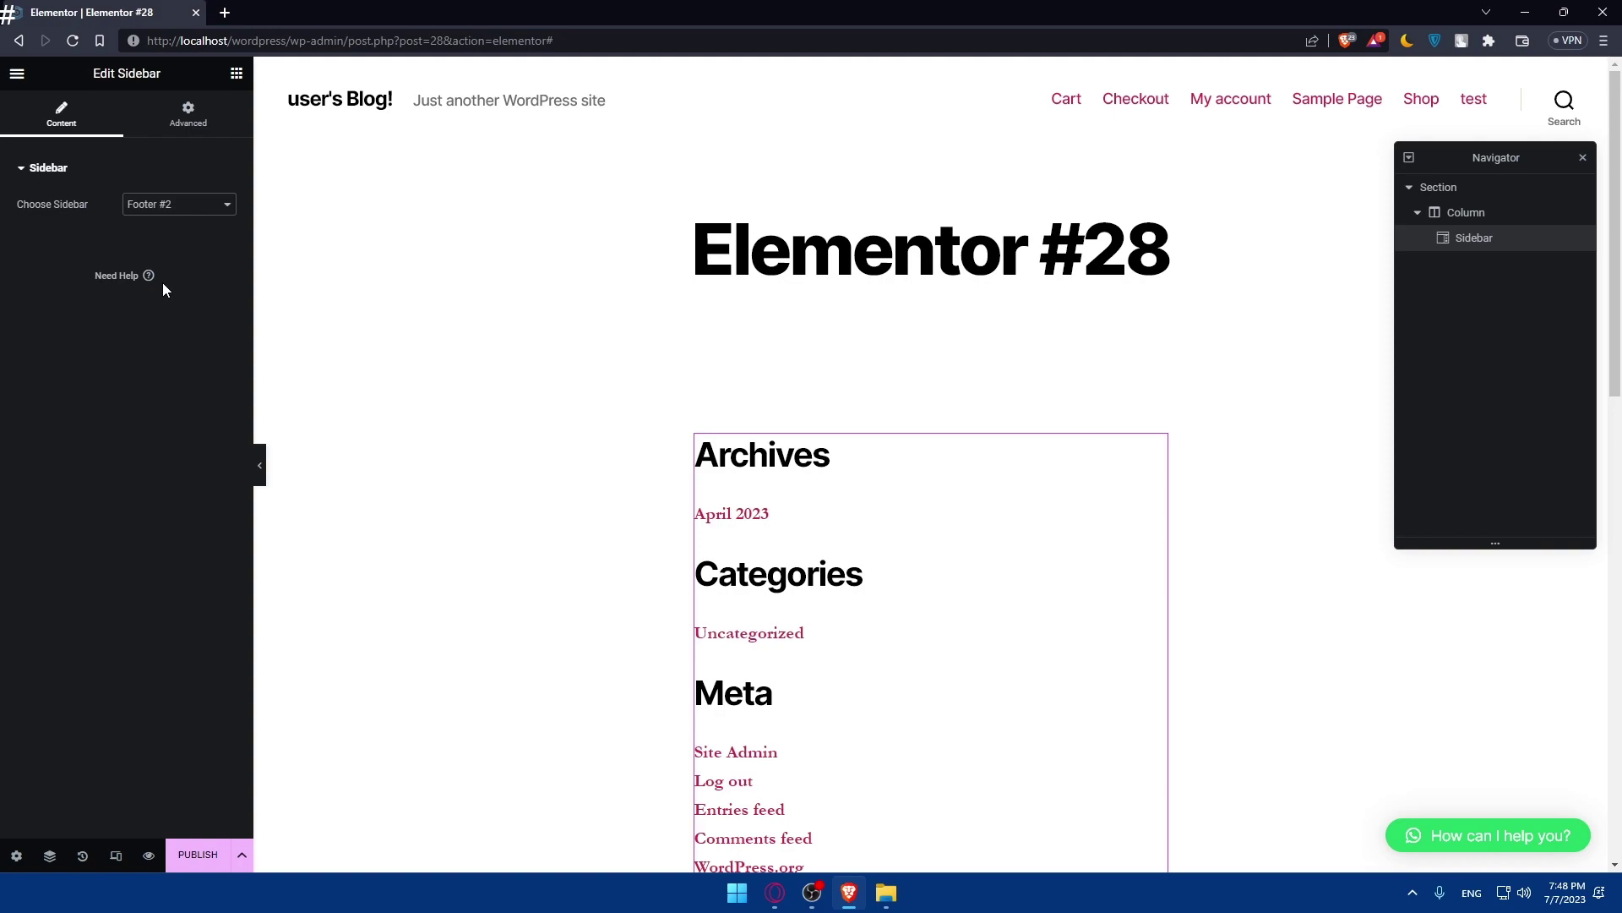
{"action": "left_click", "coordinate": [187, 211]}
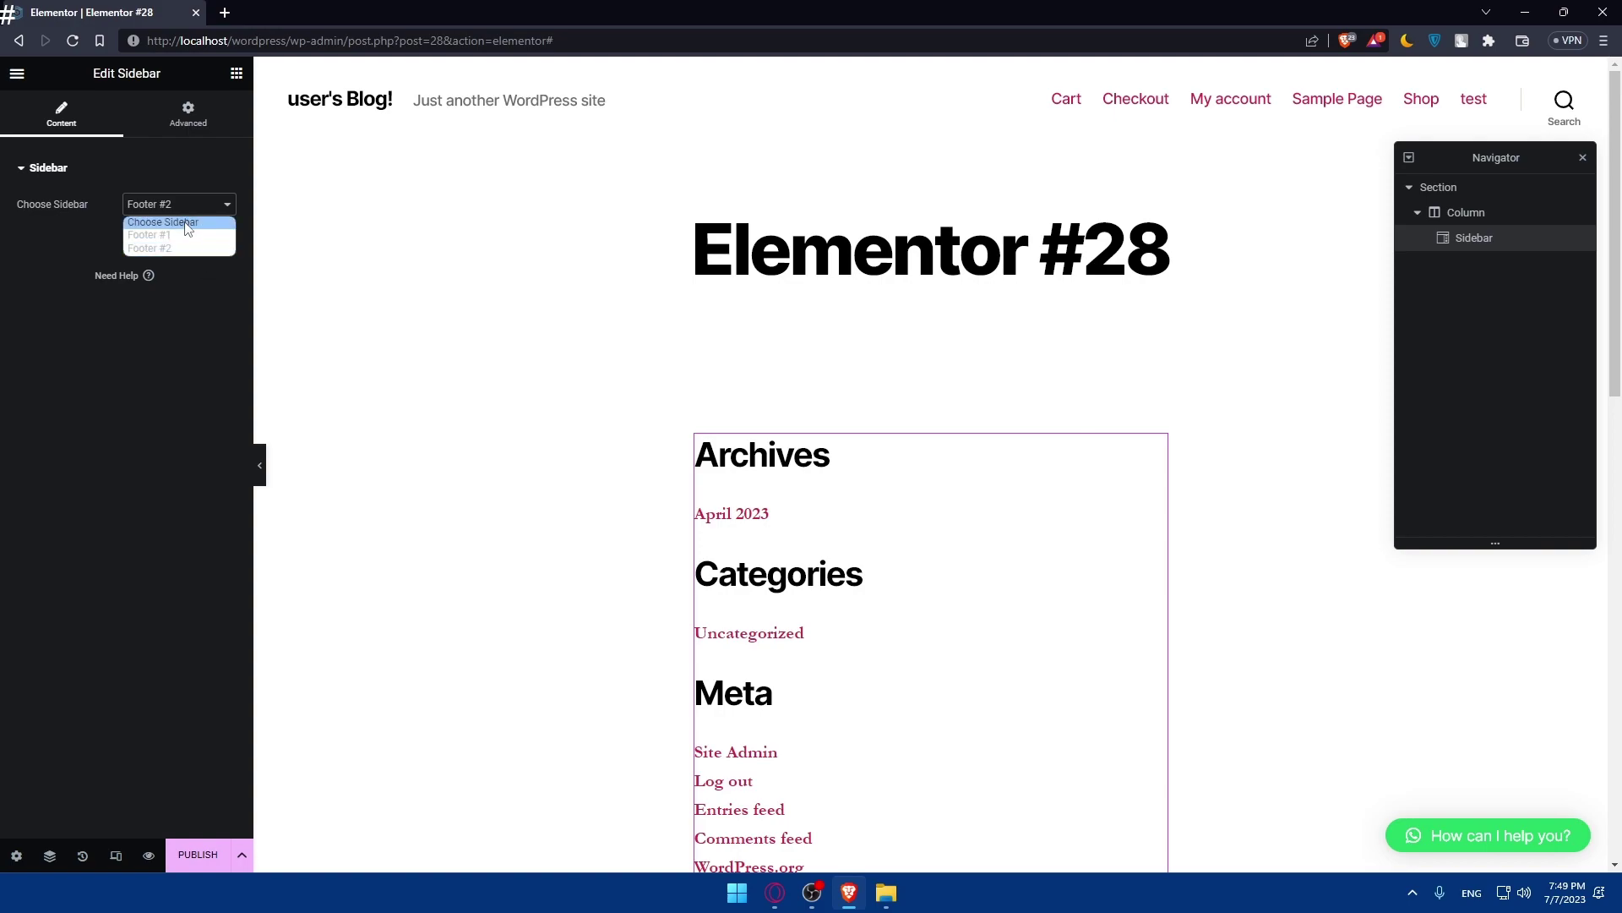
{"action": "left_click", "coordinate": [174, 217]}
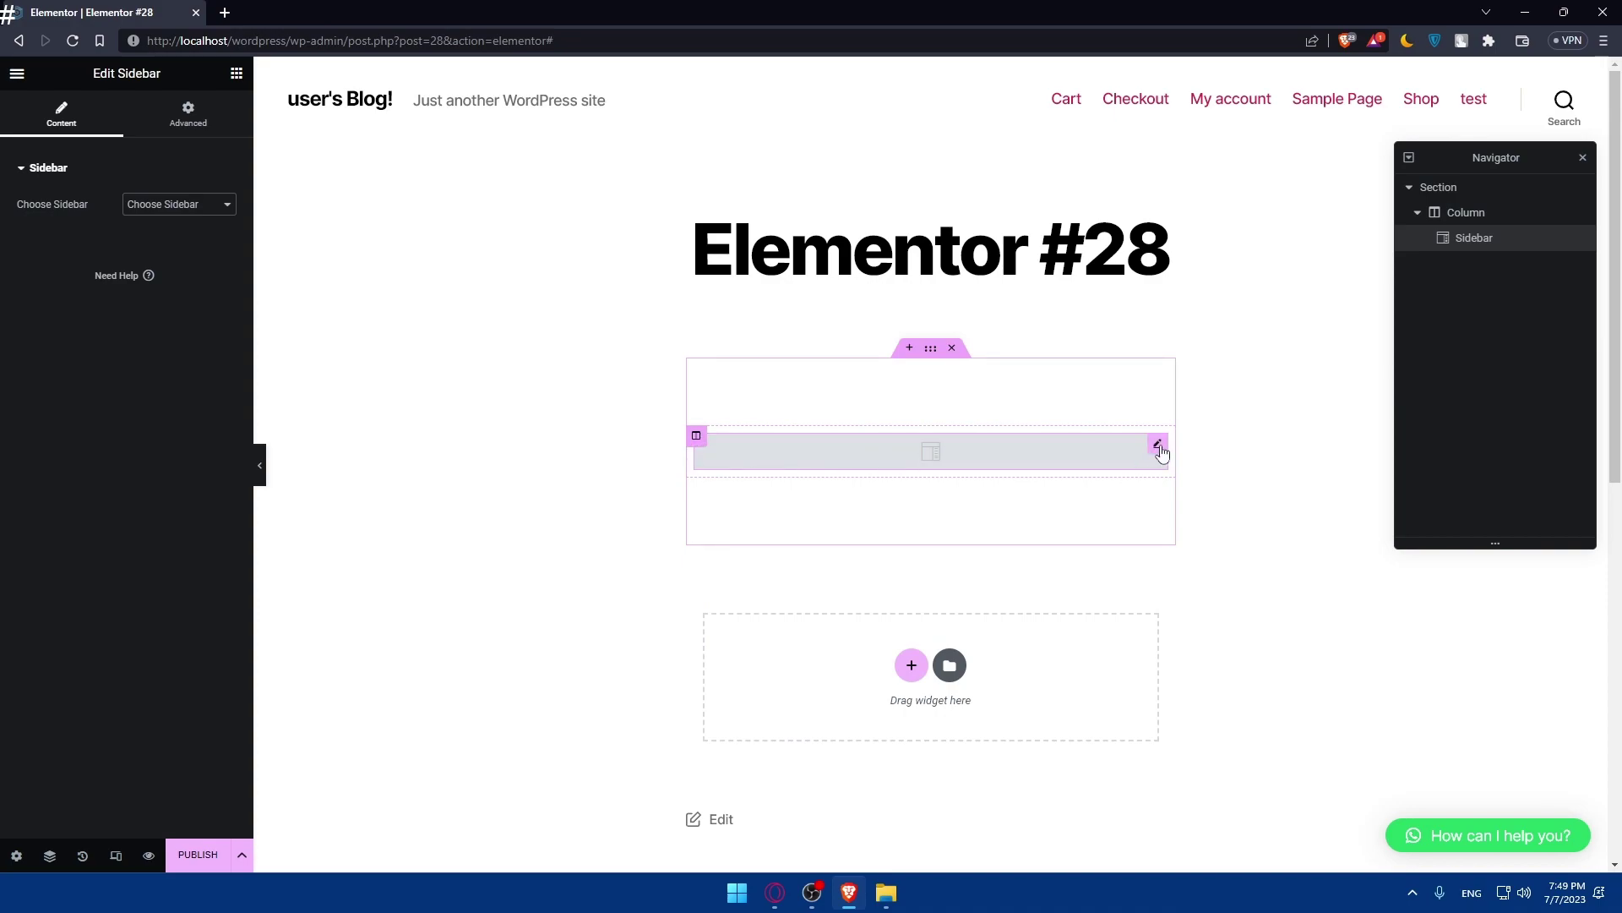
{"action": "left_click", "coordinate": [163, 218]}
{"action": "left_click", "coordinate": [163, 221]}
{"action": "left_click", "coordinate": [169, 125]}
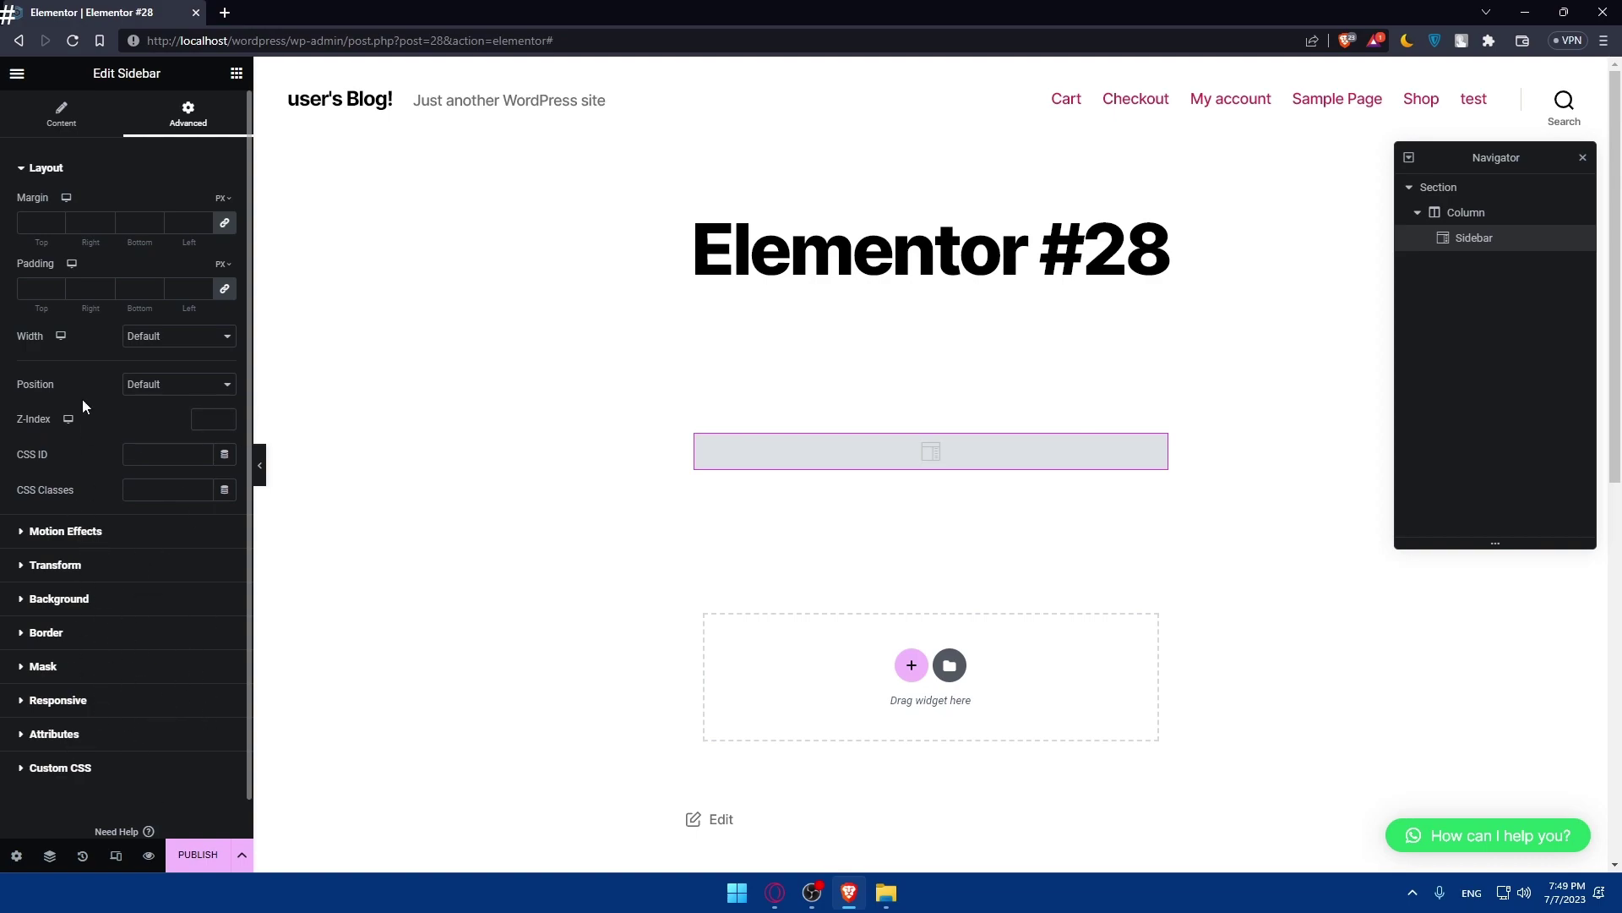
Set the Sidebar widget's Choose Sidebar option to Footer #1
{"action": "left_click", "coordinate": [72, 116]}
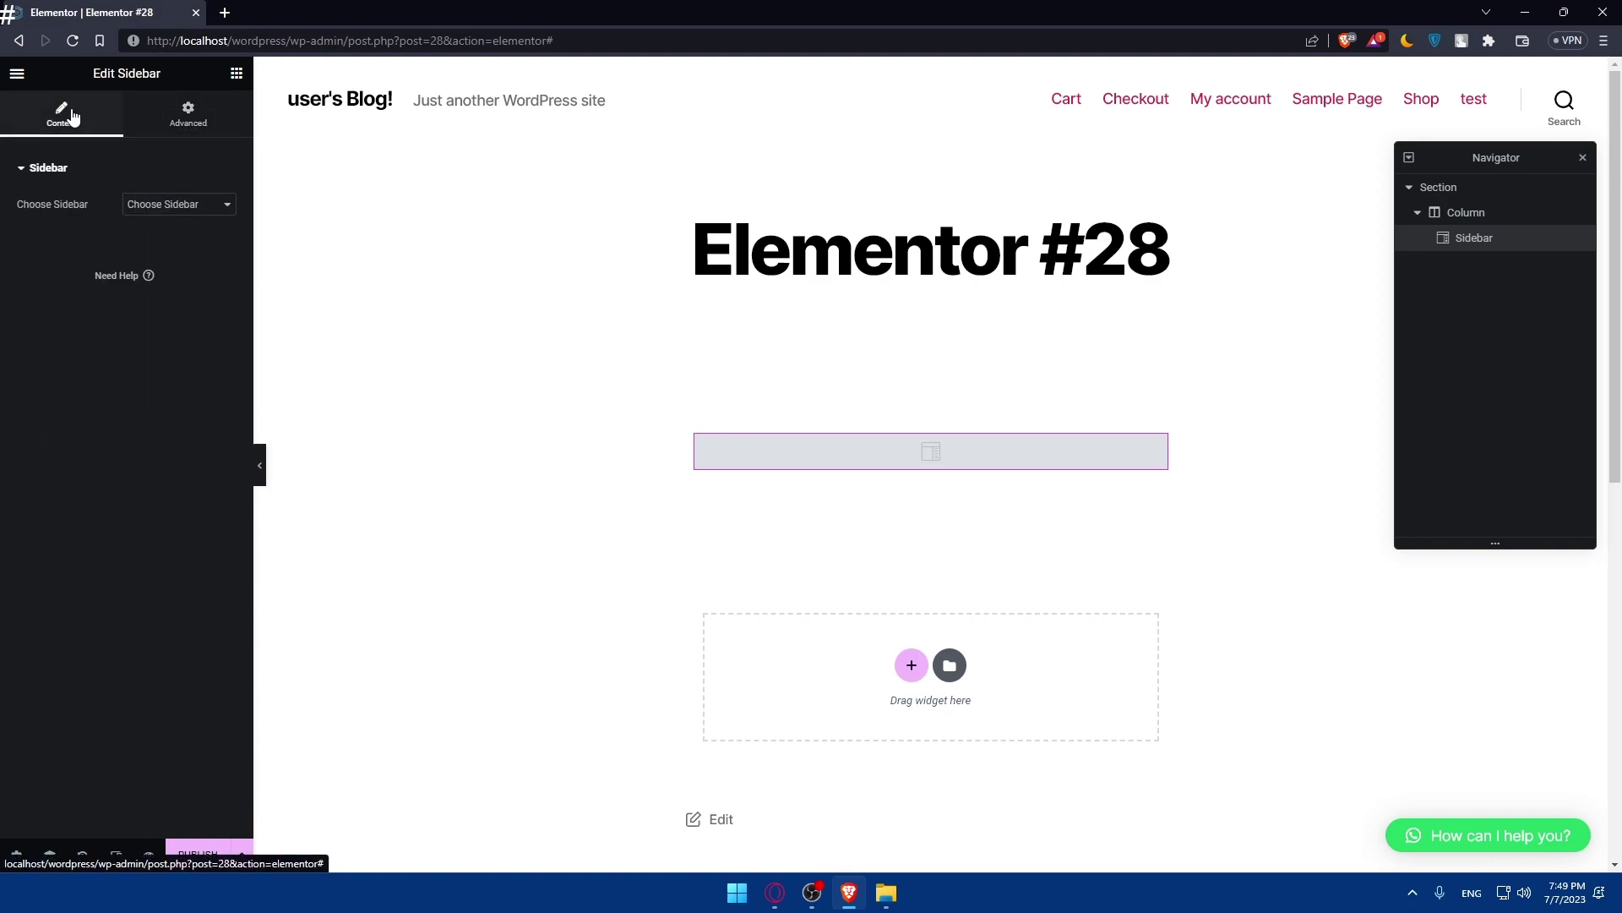
{"action": "left_click", "coordinate": [778, 449]}
{"action": "left_click", "coordinate": [162, 205]}
{"action": "left_click", "coordinate": [164, 235]}
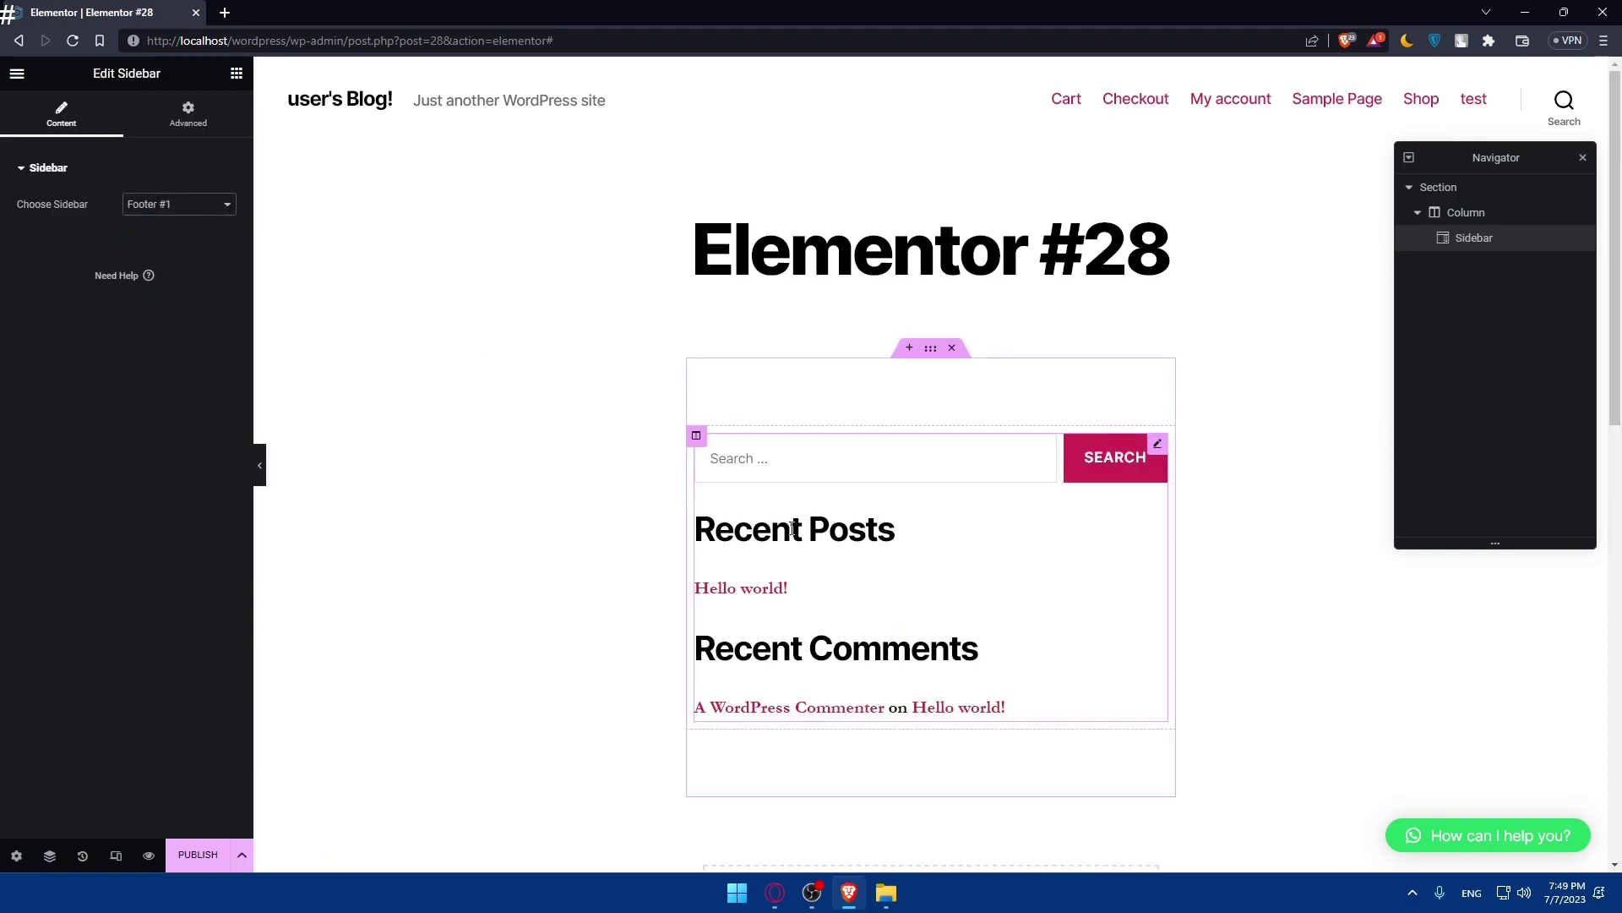
Type and delete test text in the sidebar's search box, then open the page preview
{"action": "scroll", "coordinate": [873, 509], "scroll_direction": "down", "scroll_amount": 3}
{"action": "scroll", "coordinate": [891, 397], "scroll_direction": "up", "scroll_amount": 2}
{"action": "left_click", "coordinate": [761, 328]}
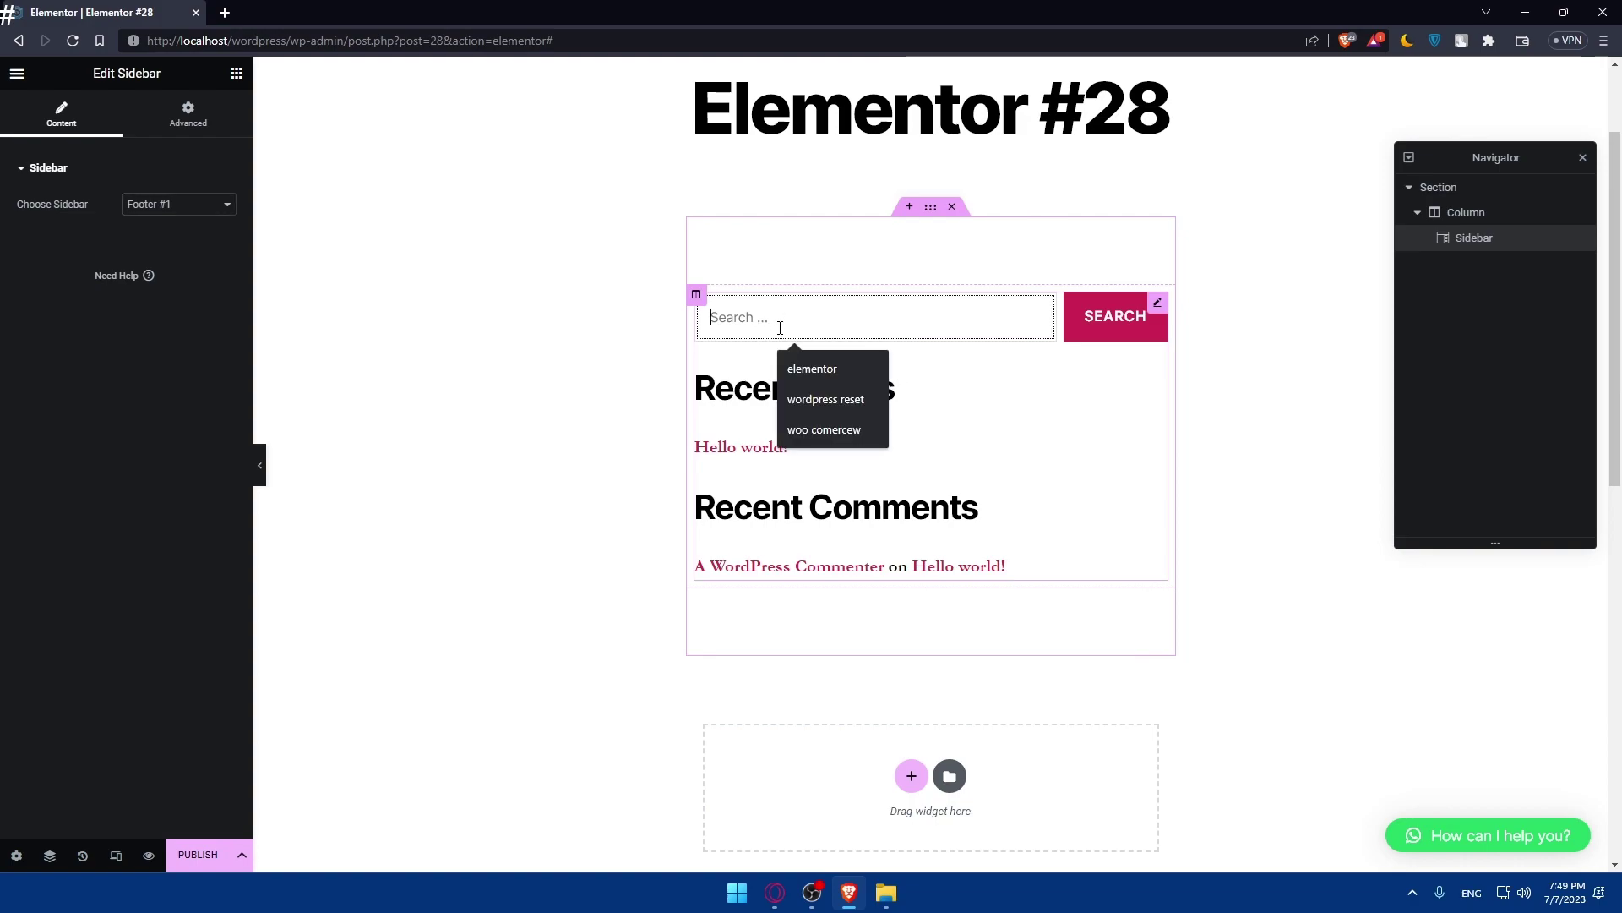
{"action": "type", "text": "test"}
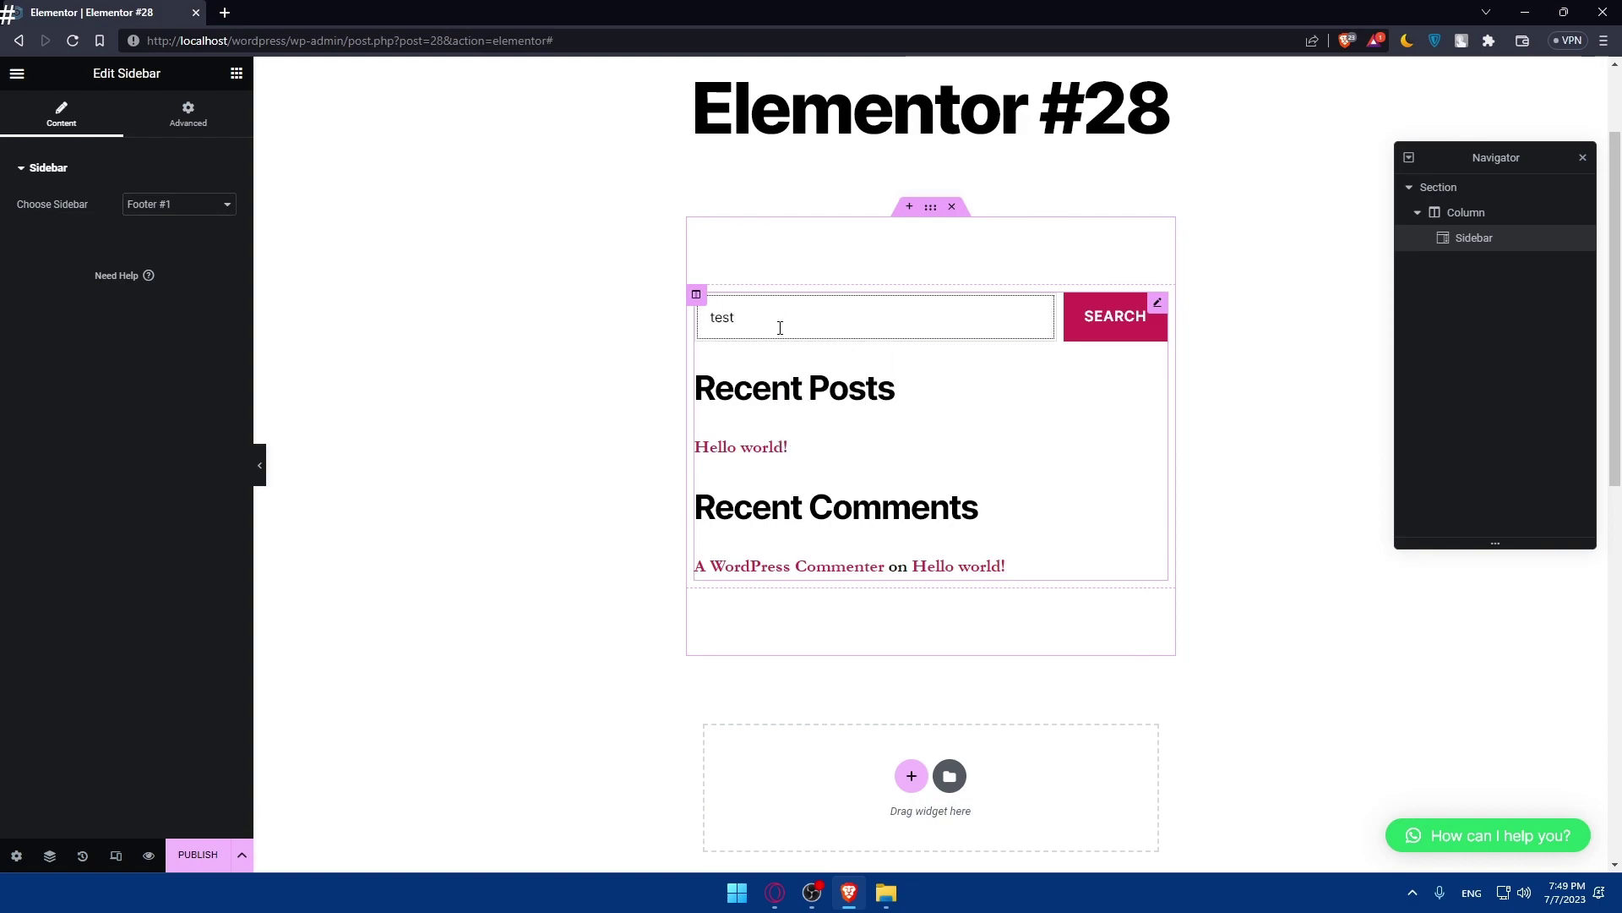
{"action": "left_click", "coordinate": [1100, 317]}
{"action": "double_click", "coordinate": [704, 313]}
{"action": "key", "text": "BackSpace"}
{"action": "left_click", "coordinate": [798, 423]}
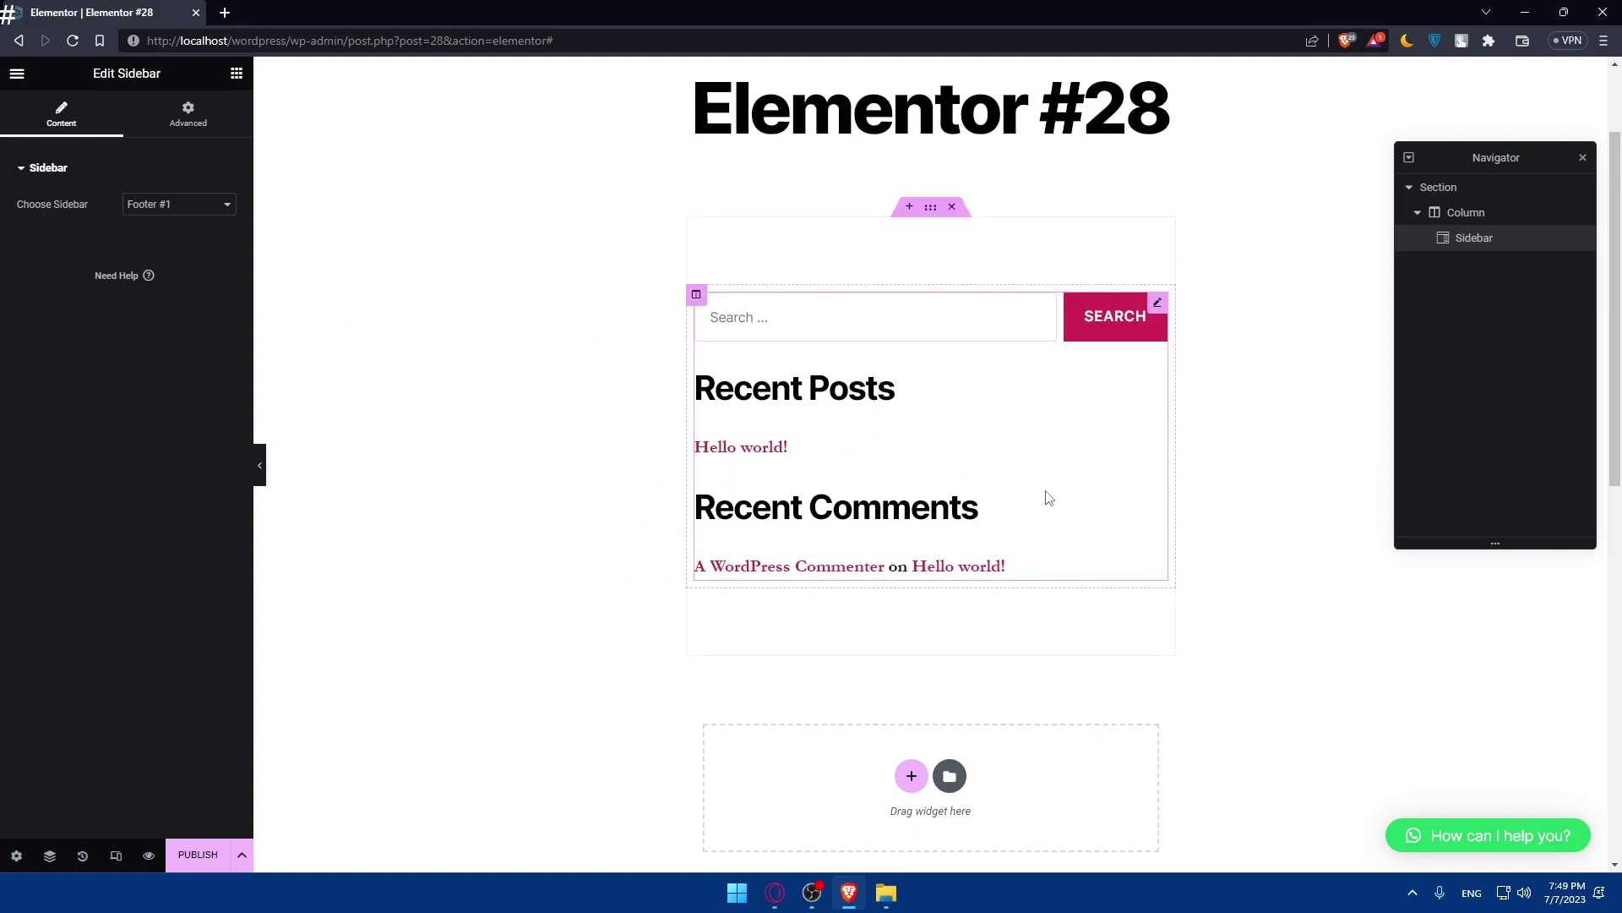
{"action": "left_click", "coordinate": [148, 859]}
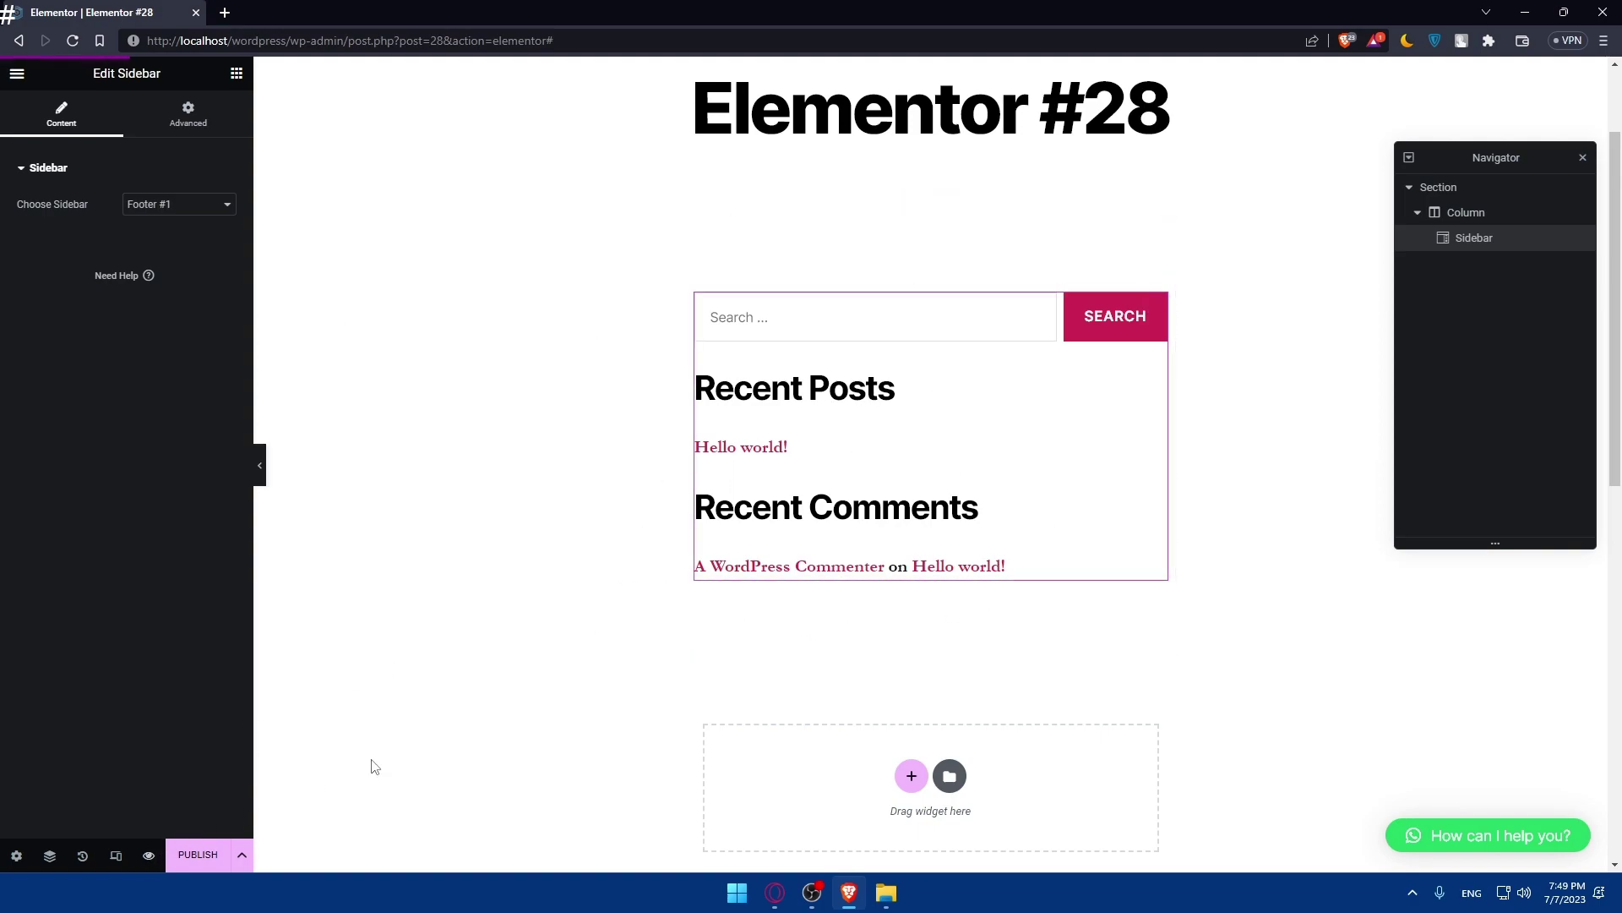
In the preview, follow the A WordPress Commenter link, go back, and close the preview tab
{"action": "scroll", "coordinate": [807, 460], "scroll_direction": "down", "scroll_amount": 3}
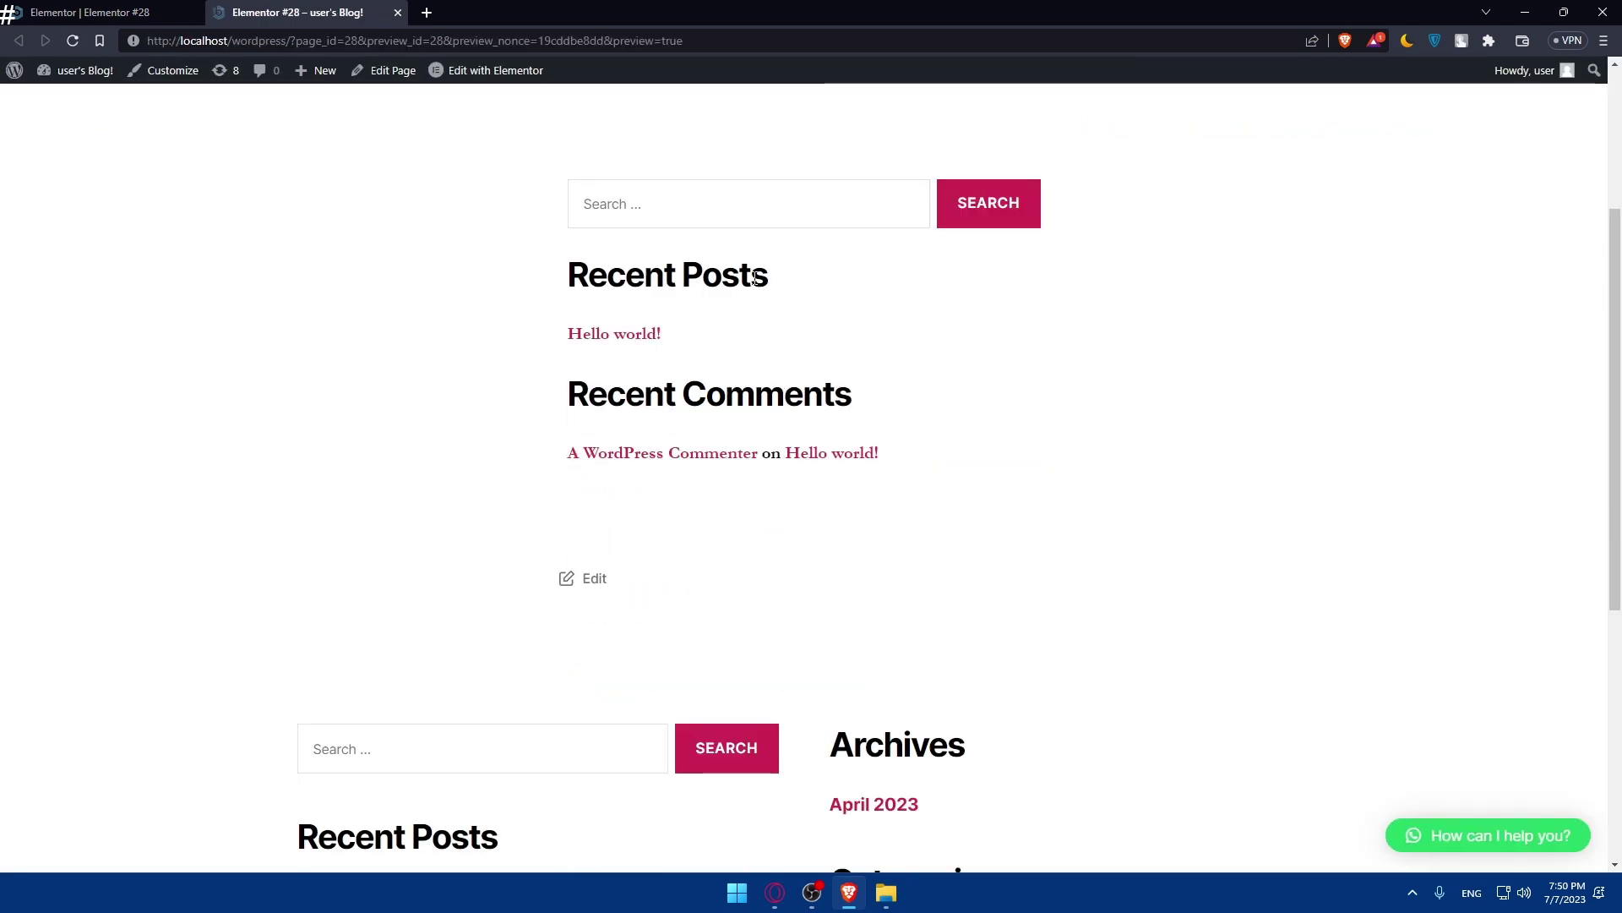
{"action": "left_click", "coordinate": [681, 210]}
{"action": "left_click", "coordinate": [532, 344]}
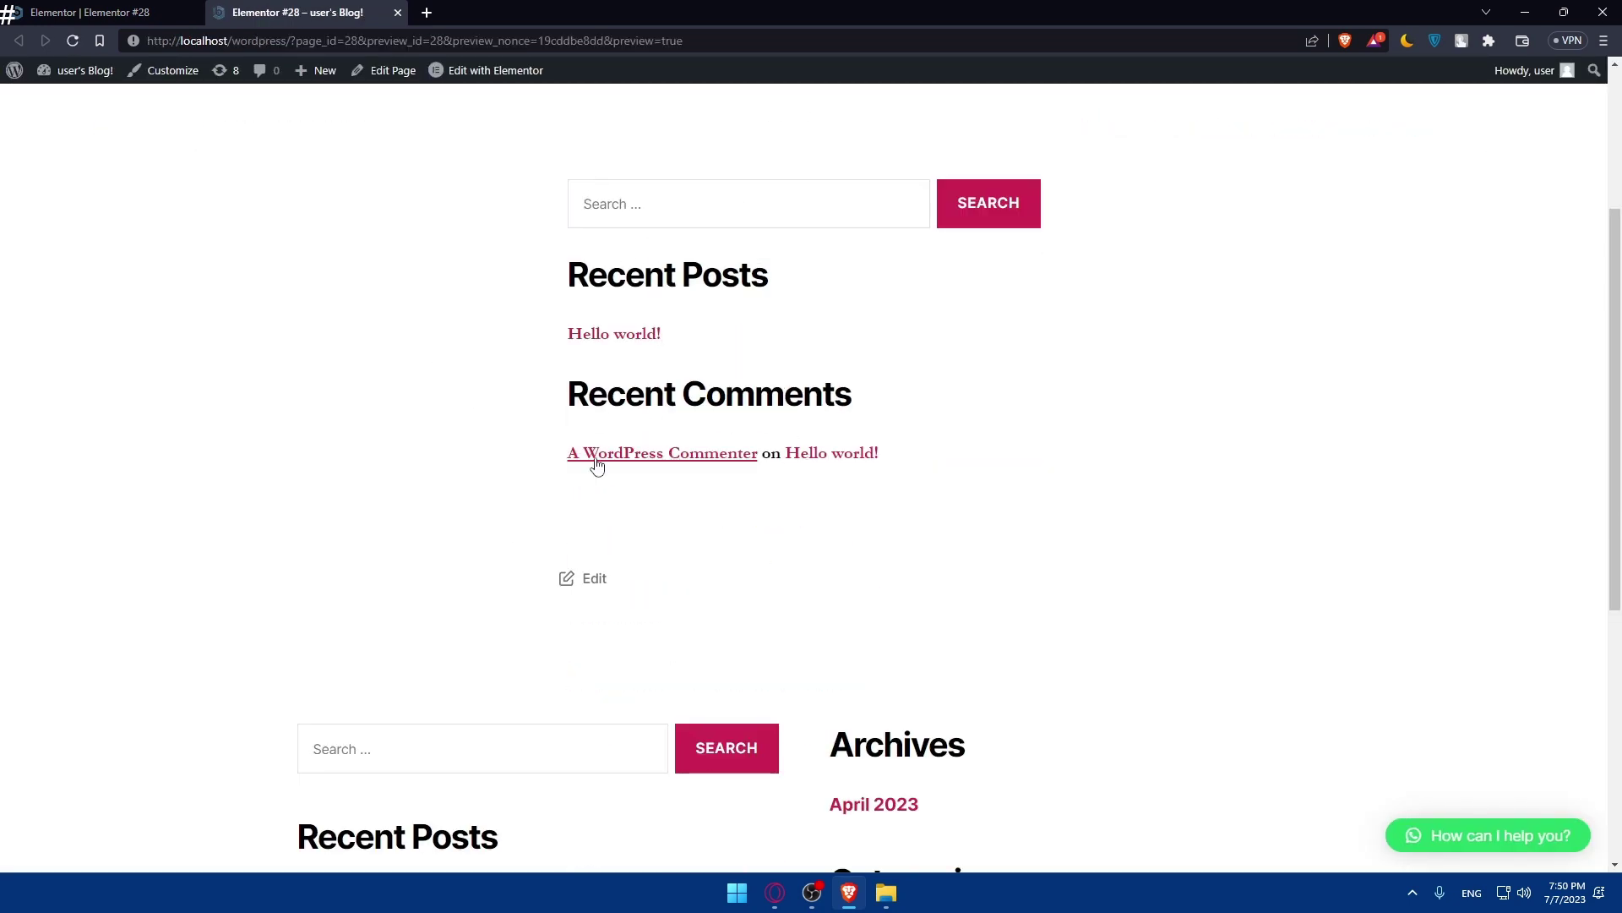
{"action": "left_click", "coordinate": [635, 457]}
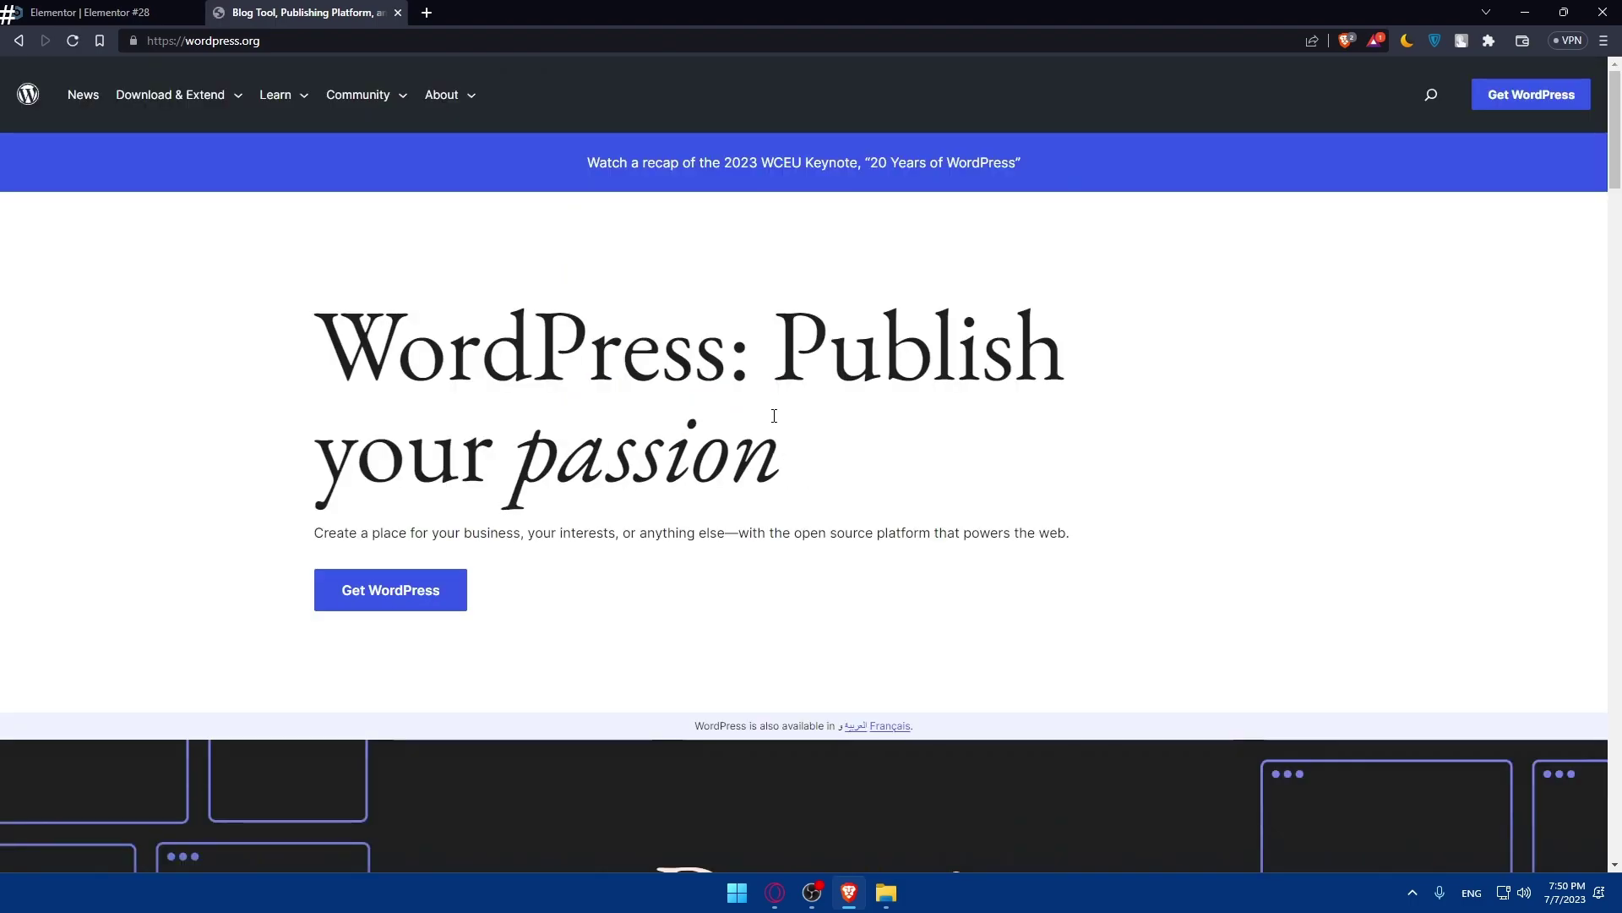
{"action": "key", "text": "alt+Left"}
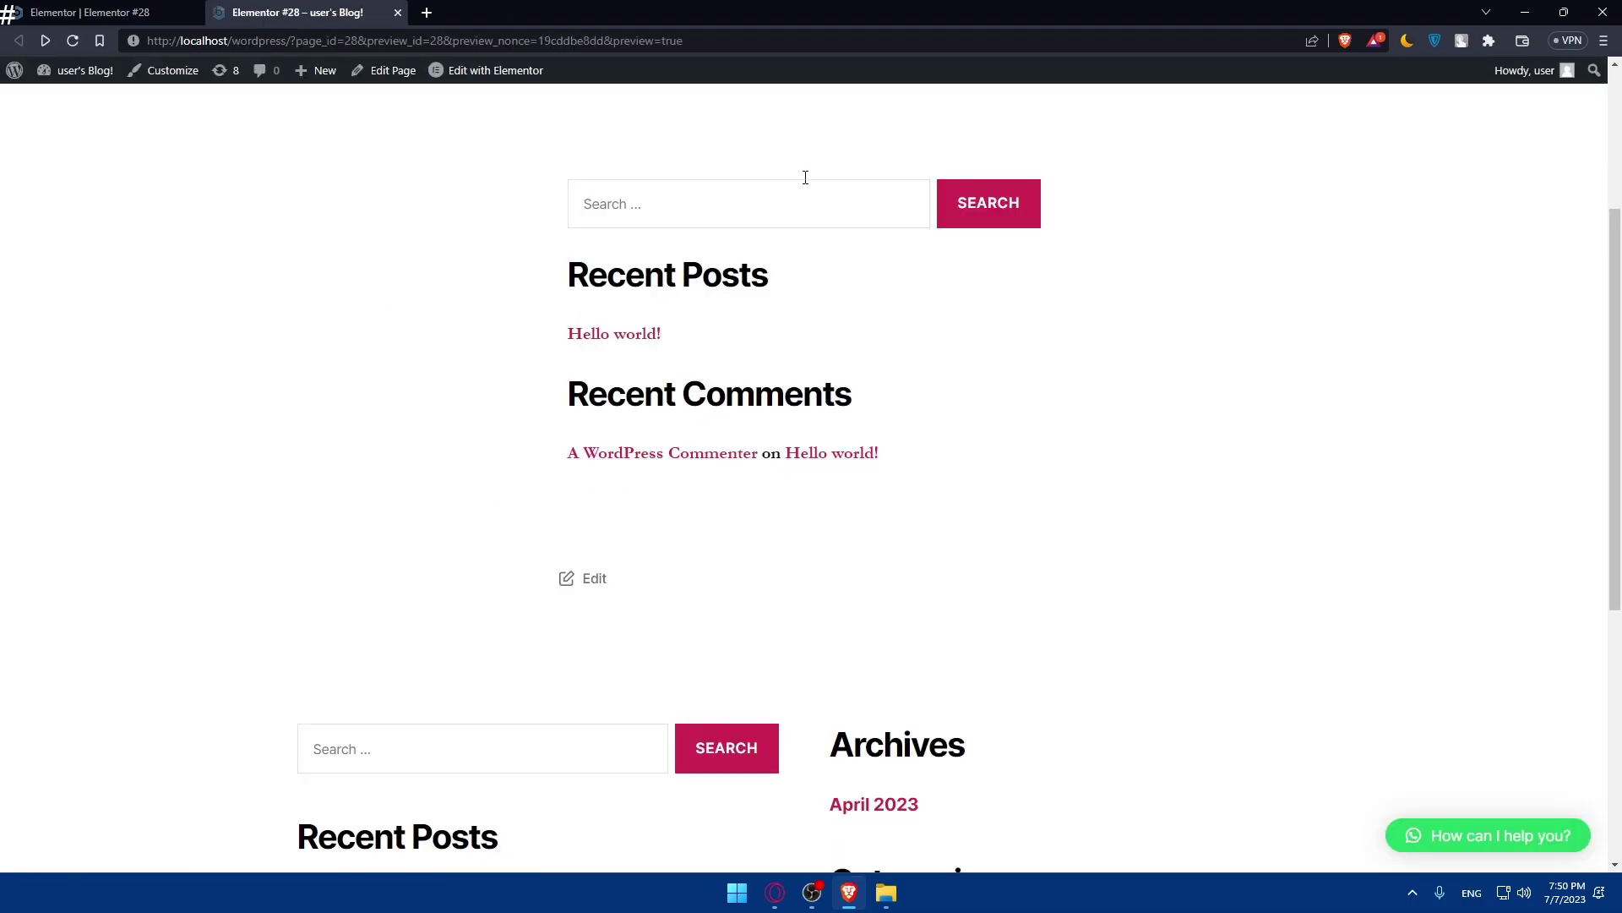
{"action": "scroll", "coordinate": [740, 282], "scroll_direction": "up", "scroll_amount": 3}
{"action": "left_click", "coordinate": [397, 12]}
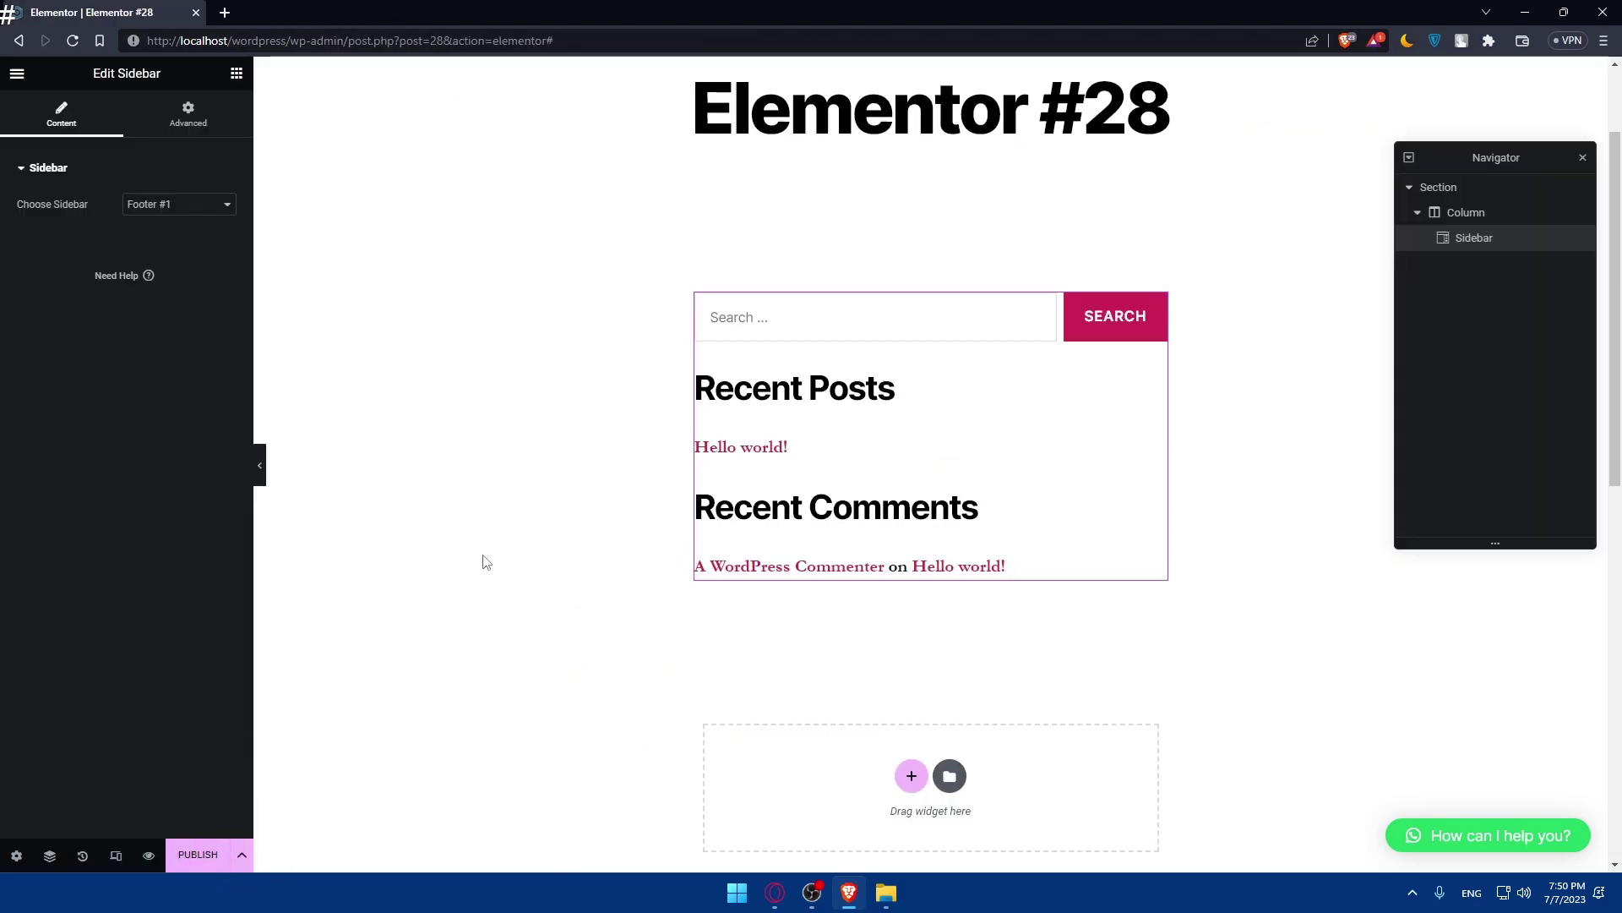
Select the Section in the Navigator and delete it
{"action": "left_click", "coordinate": [1470, 190]}
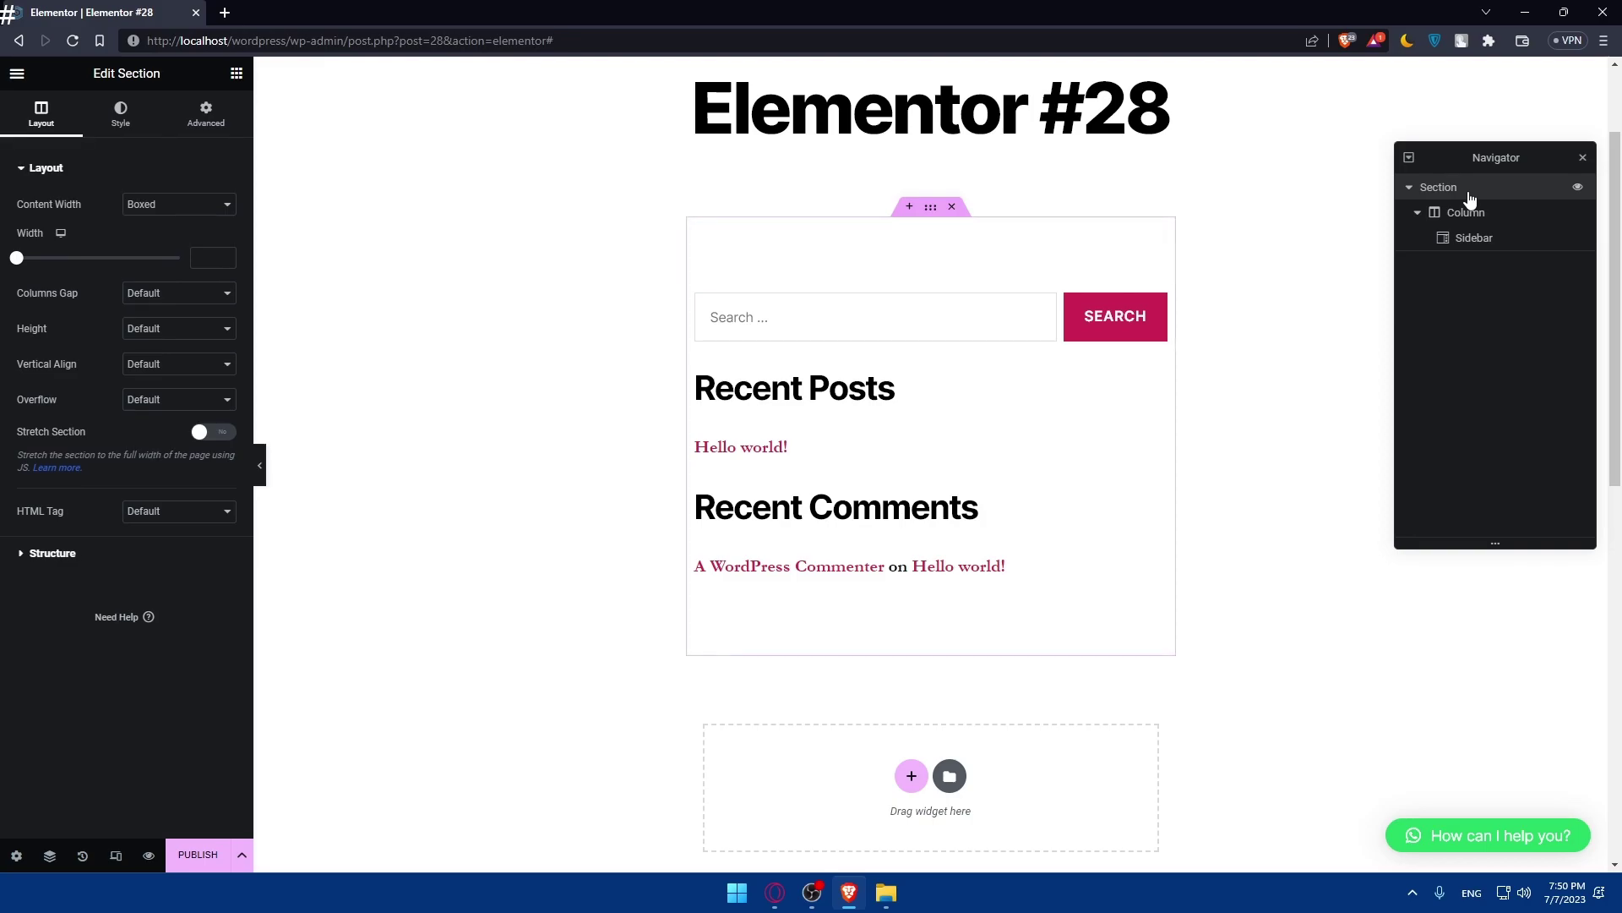
{"action": "key", "text": "Delete"}
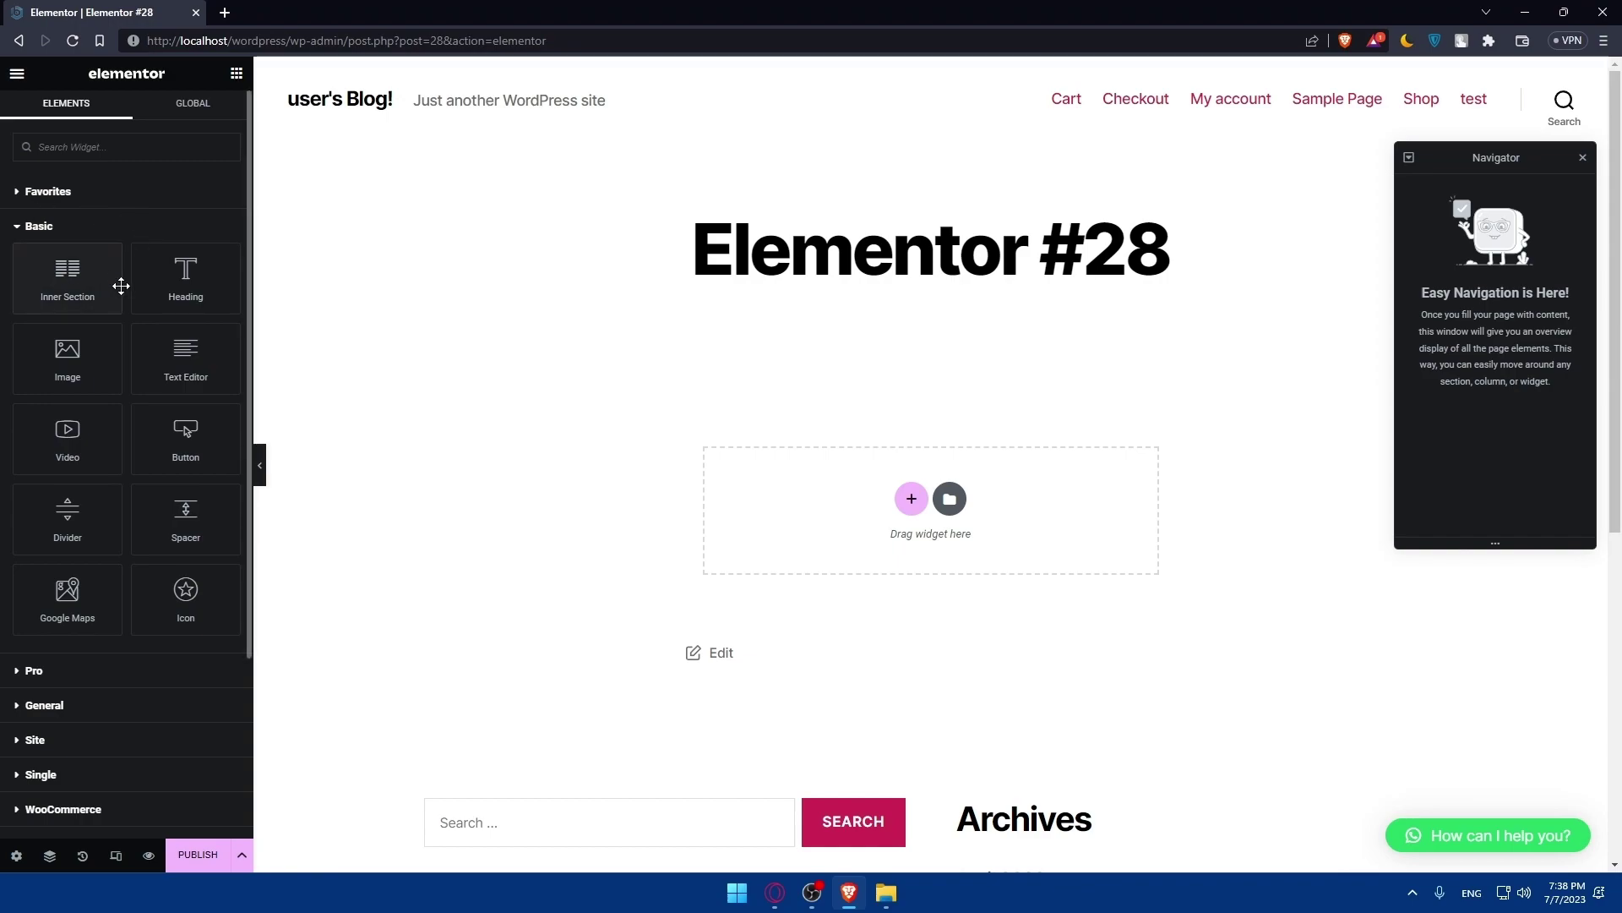
Drop an Inner Section into the drop zone and adjust its Width
{"action": "left_click_drag", "start_coordinate": [64, 279], "coordinate": [896, 500]}
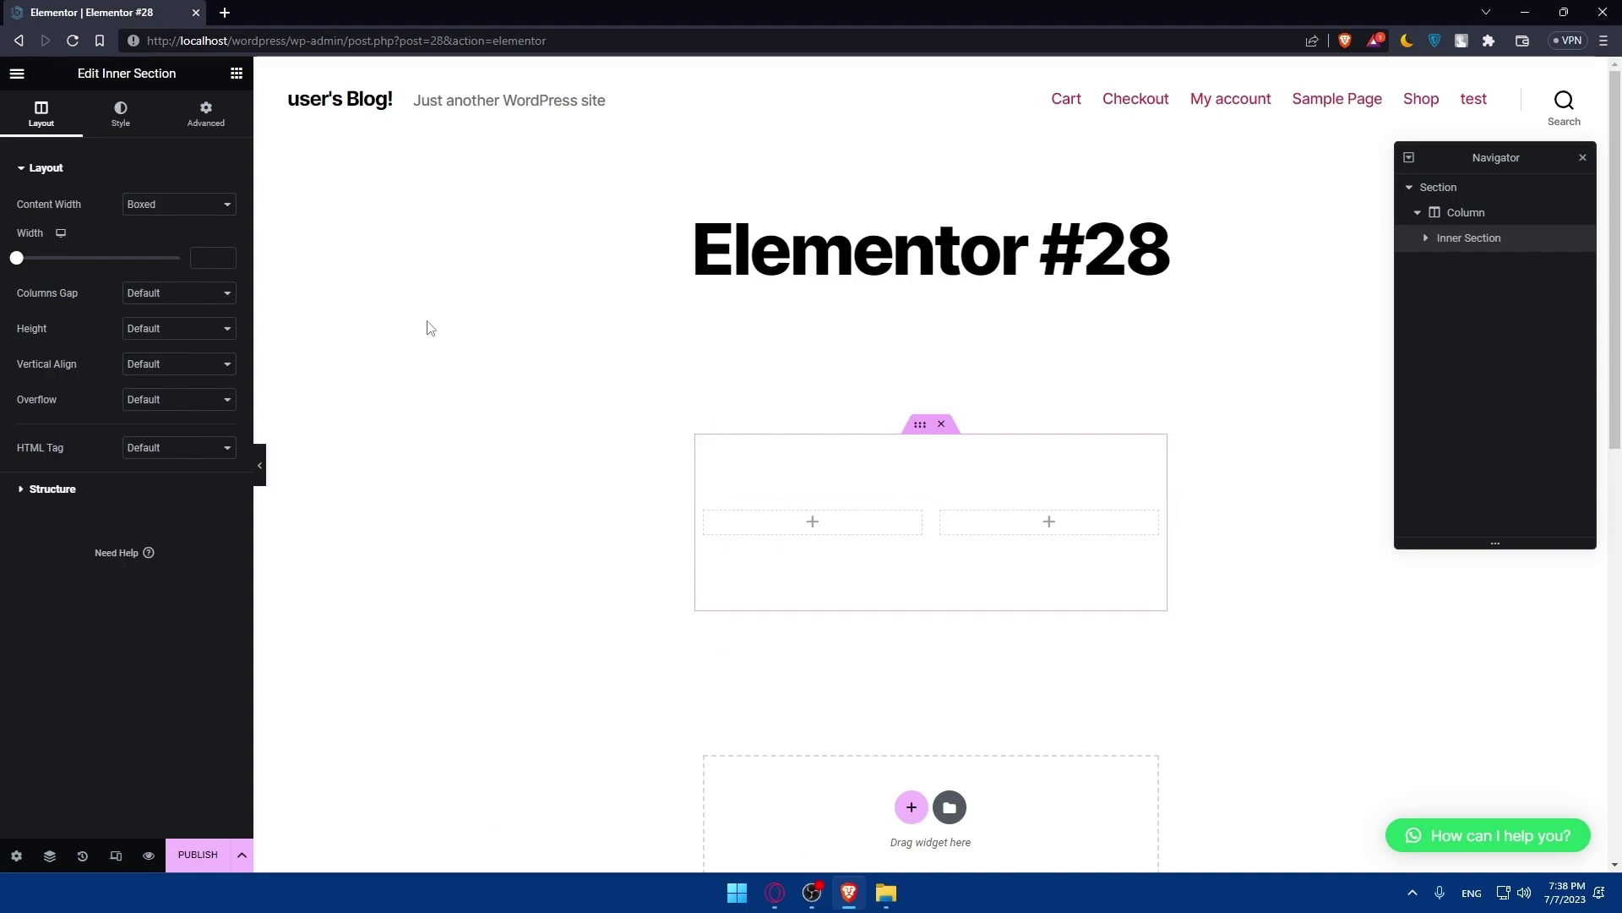
{"action": "left_click", "coordinate": [47, 168]}
{"action": "left_click", "coordinate": [47, 168]}
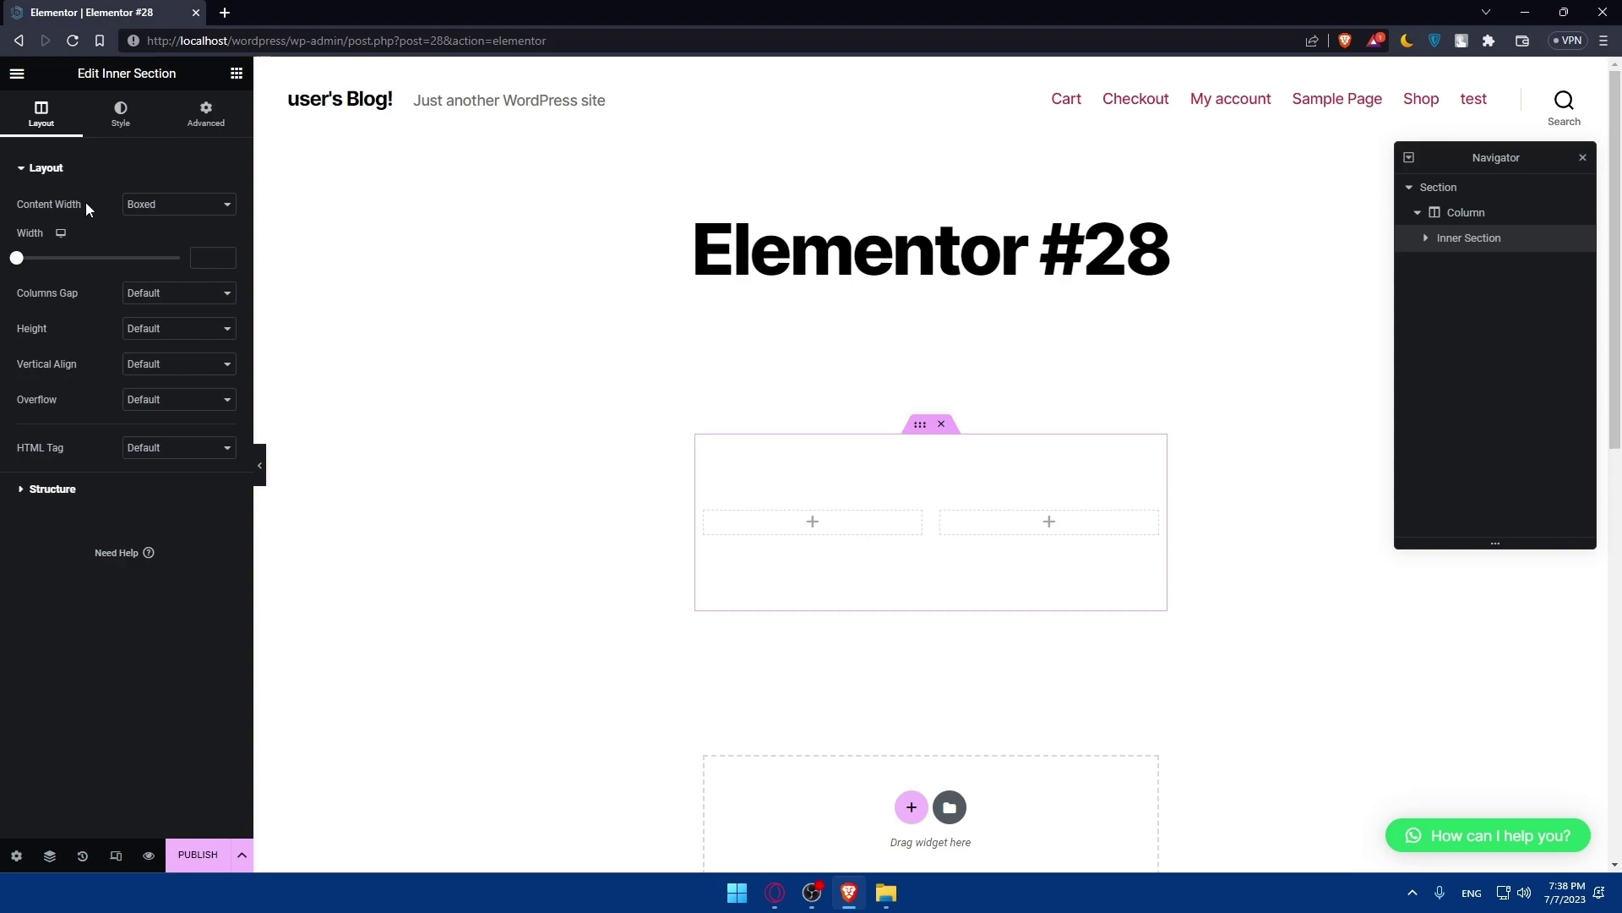
{"action": "mouse_move", "coordinate": [20, 261]}
{"action": "left_mouse_down"}
{"action": "mouse_move", "coordinate": [159, 271]}
{"action": "mouse_move", "coordinate": [44, 260]}
{"action": "left_mouse_up"}
Try the 33/66 and 66/33 structure presets, keeping the columns at 50/50
{"action": "left_click", "coordinate": [49, 489]}
{"action": "left_click", "coordinate": [205, 263]}
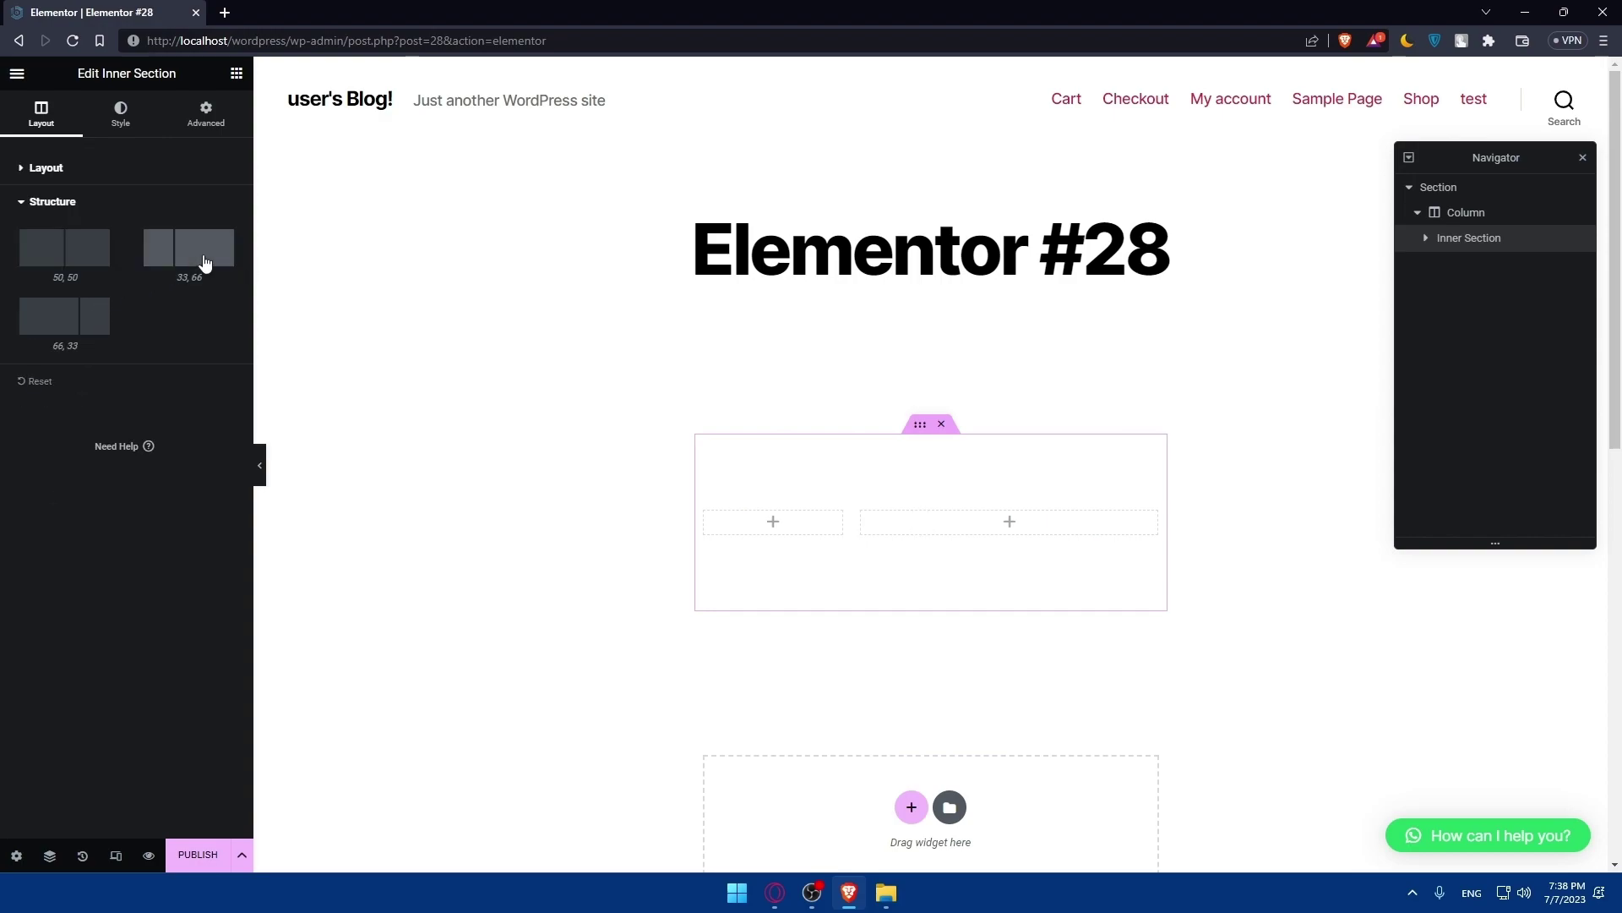
{"action": "left_click", "coordinate": [91, 316]}
{"action": "left_click", "coordinate": [85, 246]}
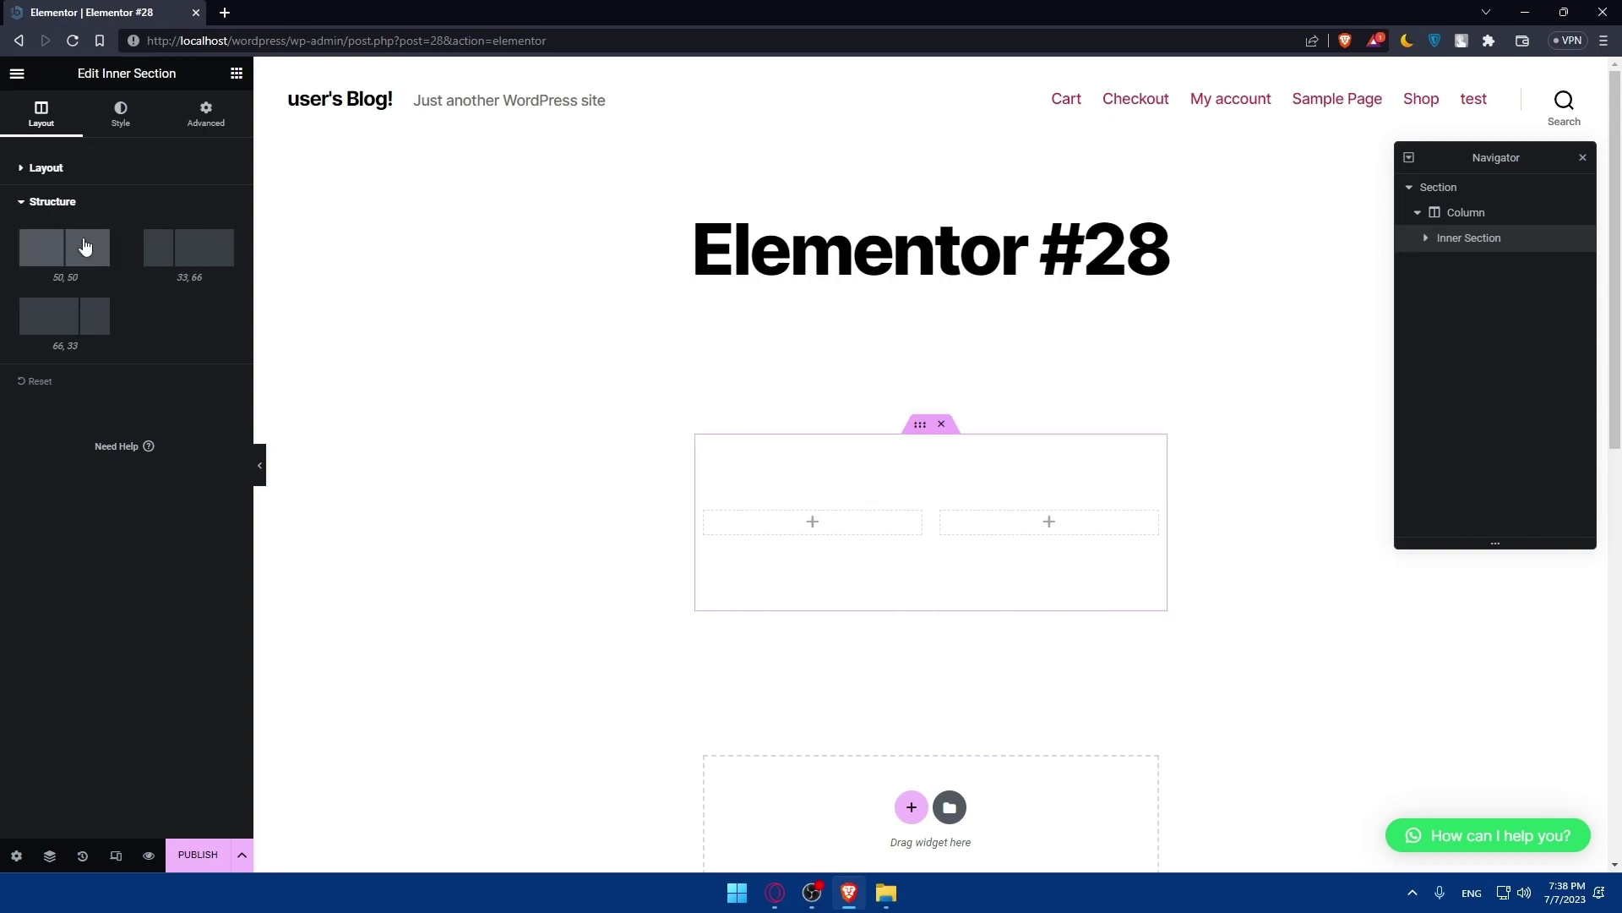
{"action": "left_click", "coordinate": [25, 167]}
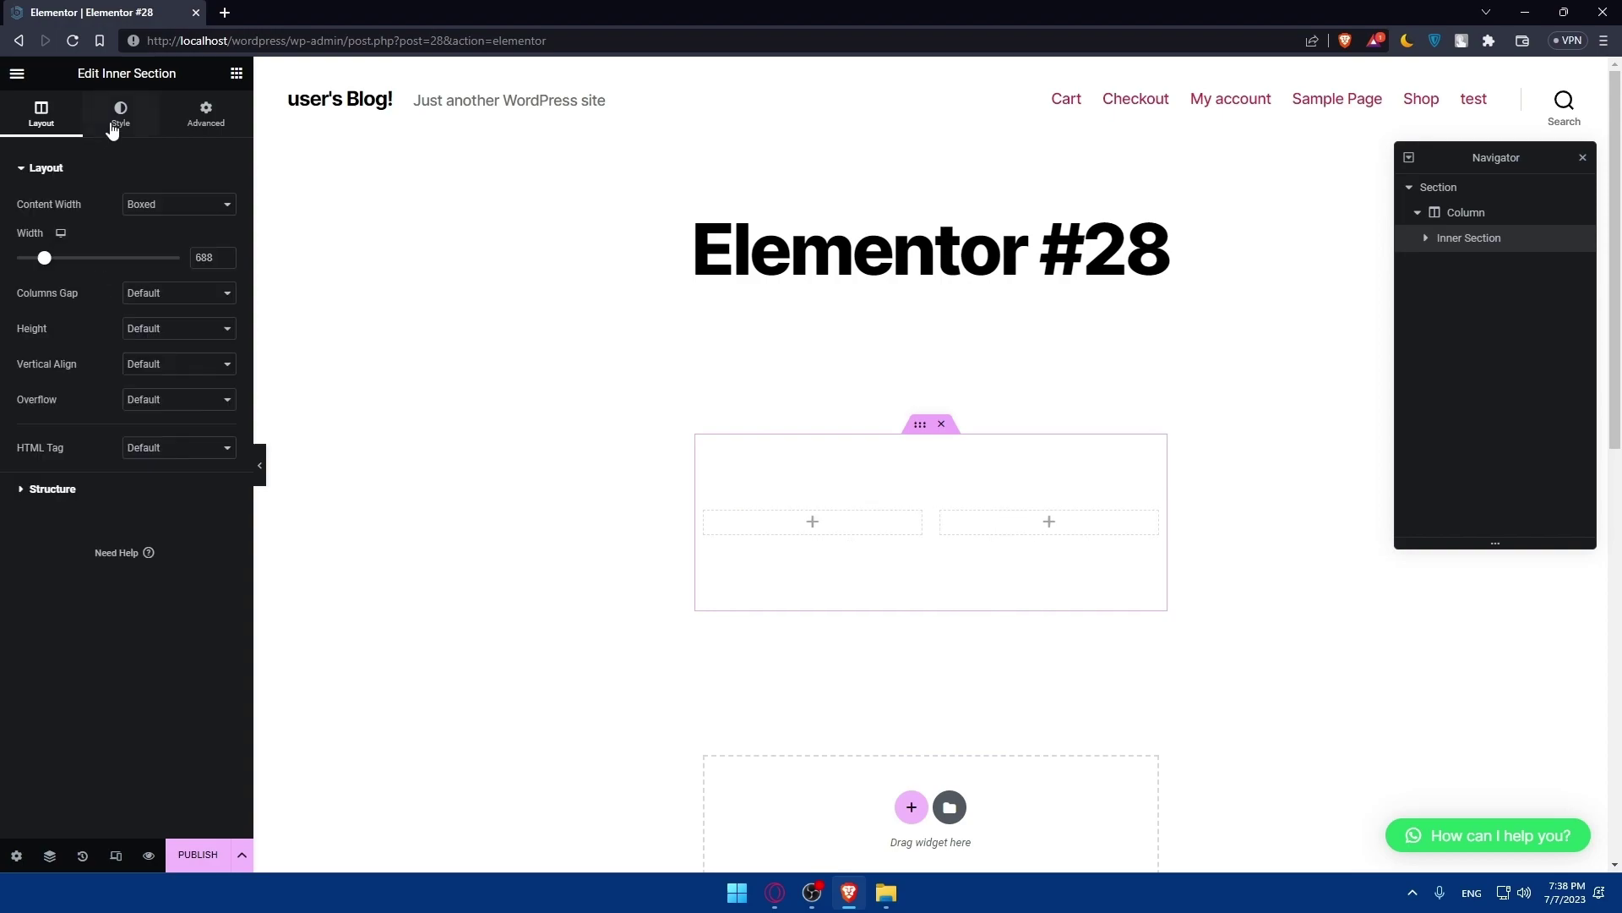
Browse the inner section's Style options: background, hover, overlay, border and shape divider
{"action": "left_click", "coordinate": [140, 131]}
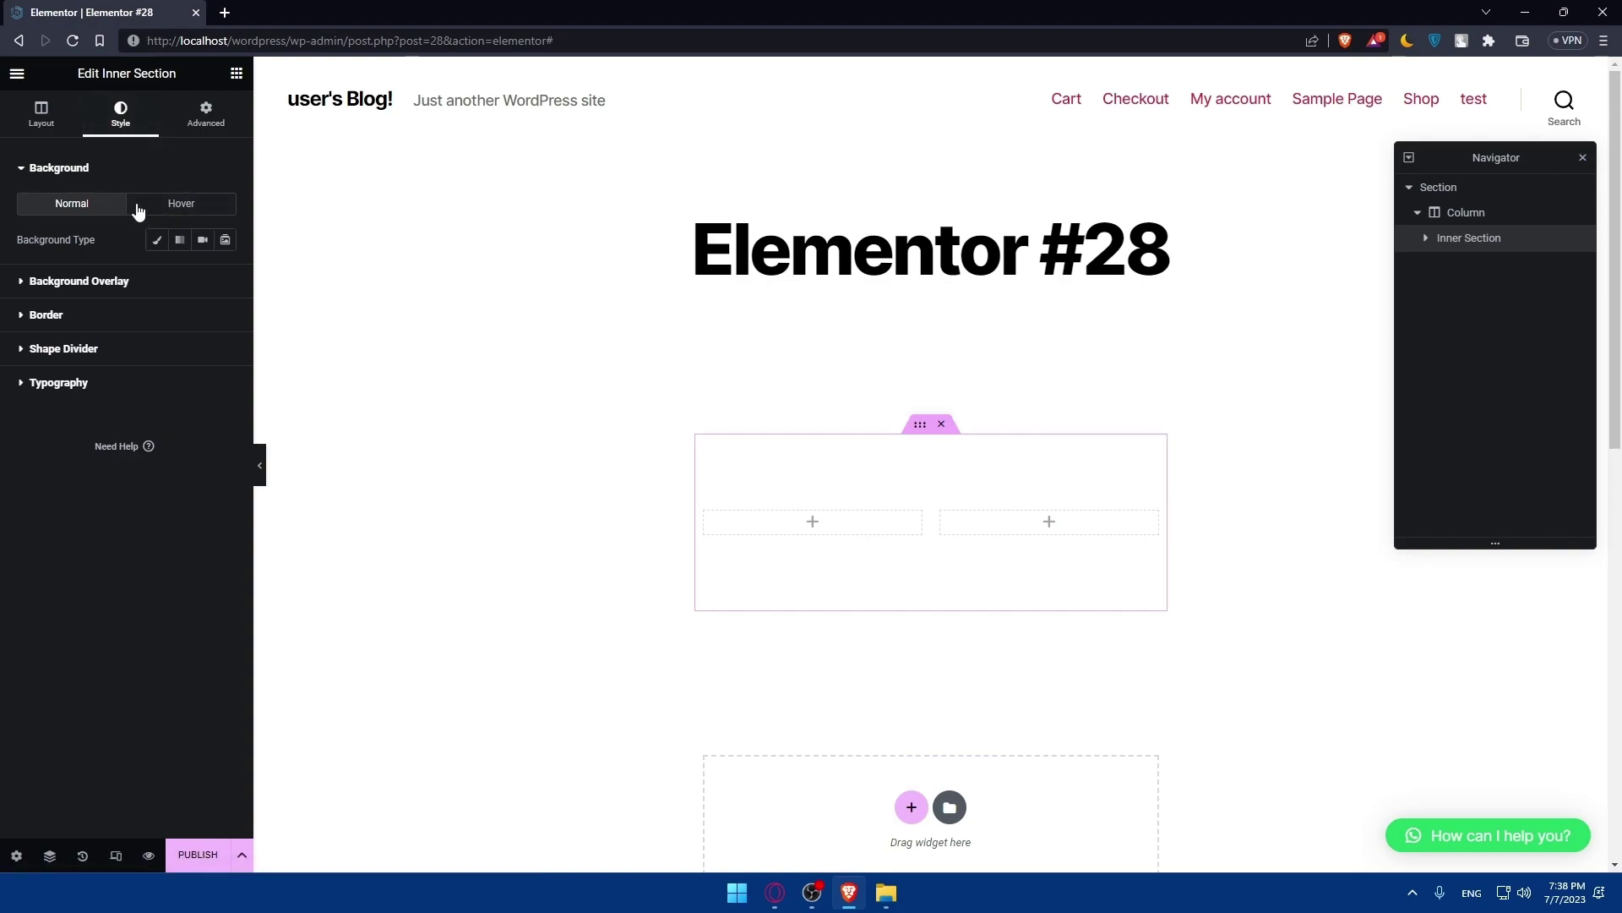
{"action": "left_click", "coordinate": [70, 169]}
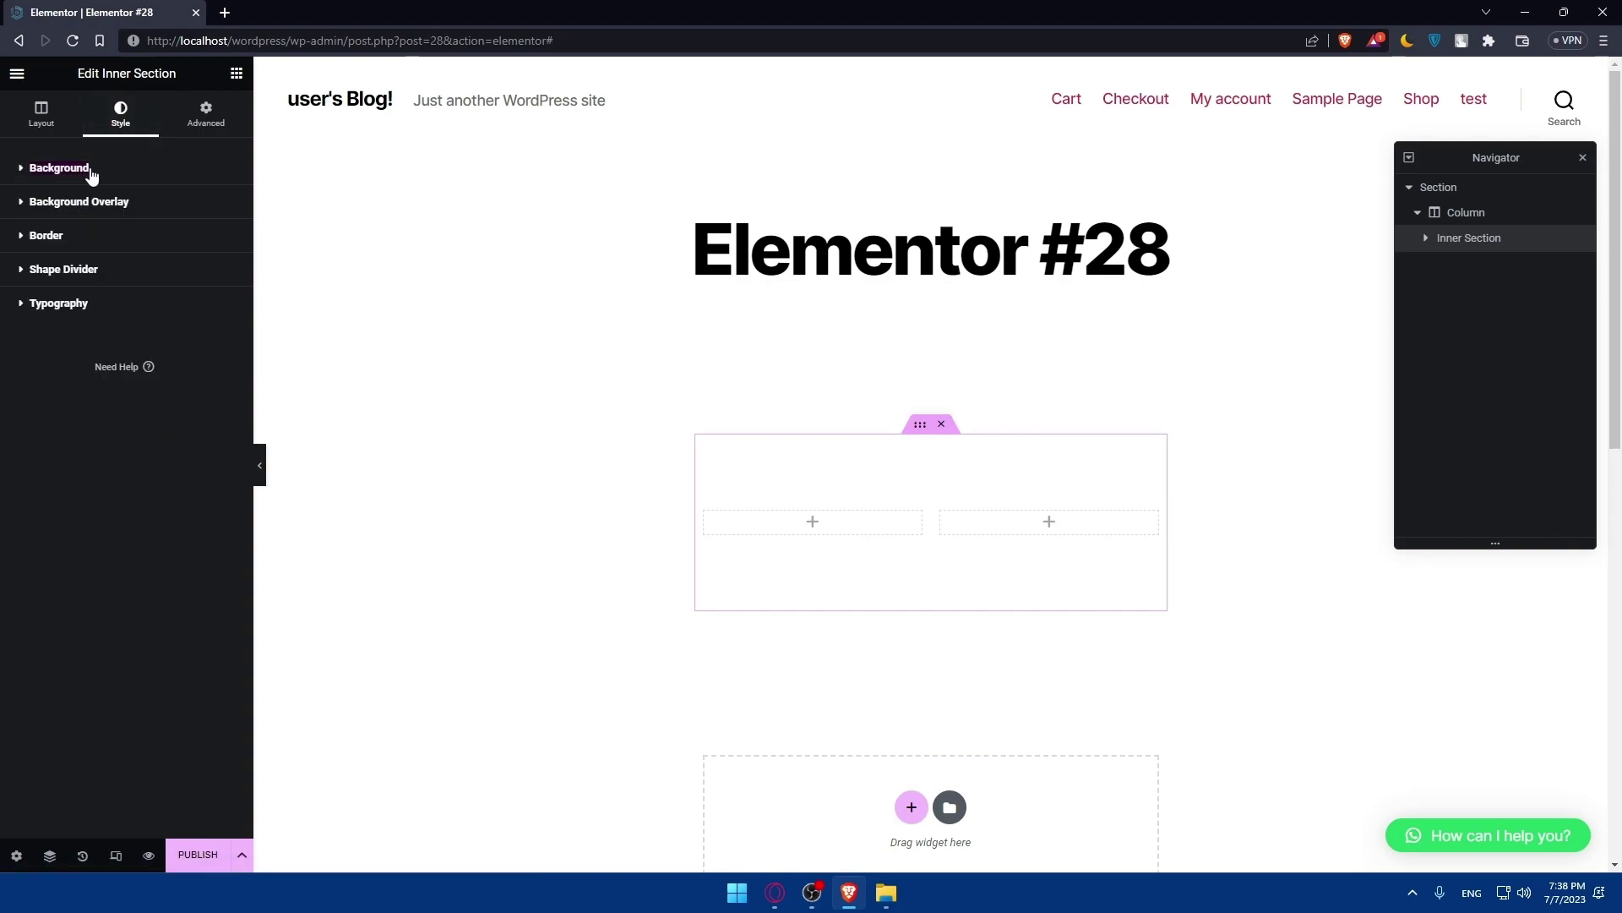
{"action": "left_click", "coordinate": [91, 169]}
{"action": "left_click", "coordinate": [173, 203]}
{"action": "left_click", "coordinate": [76, 204]}
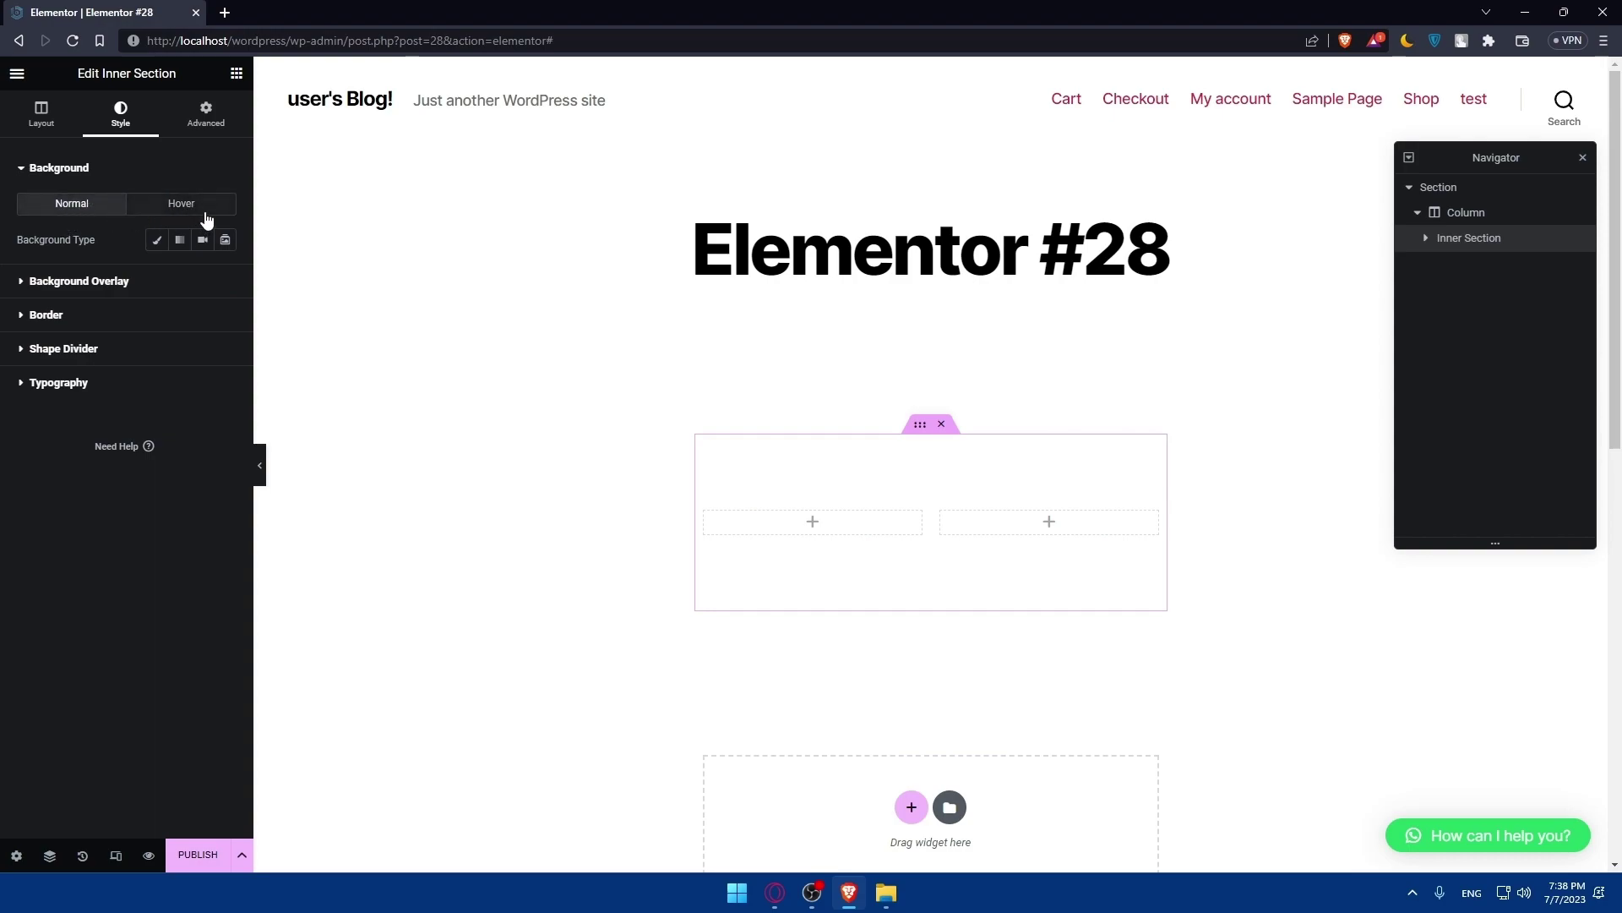
{"action": "left_click", "coordinate": [84, 281]}
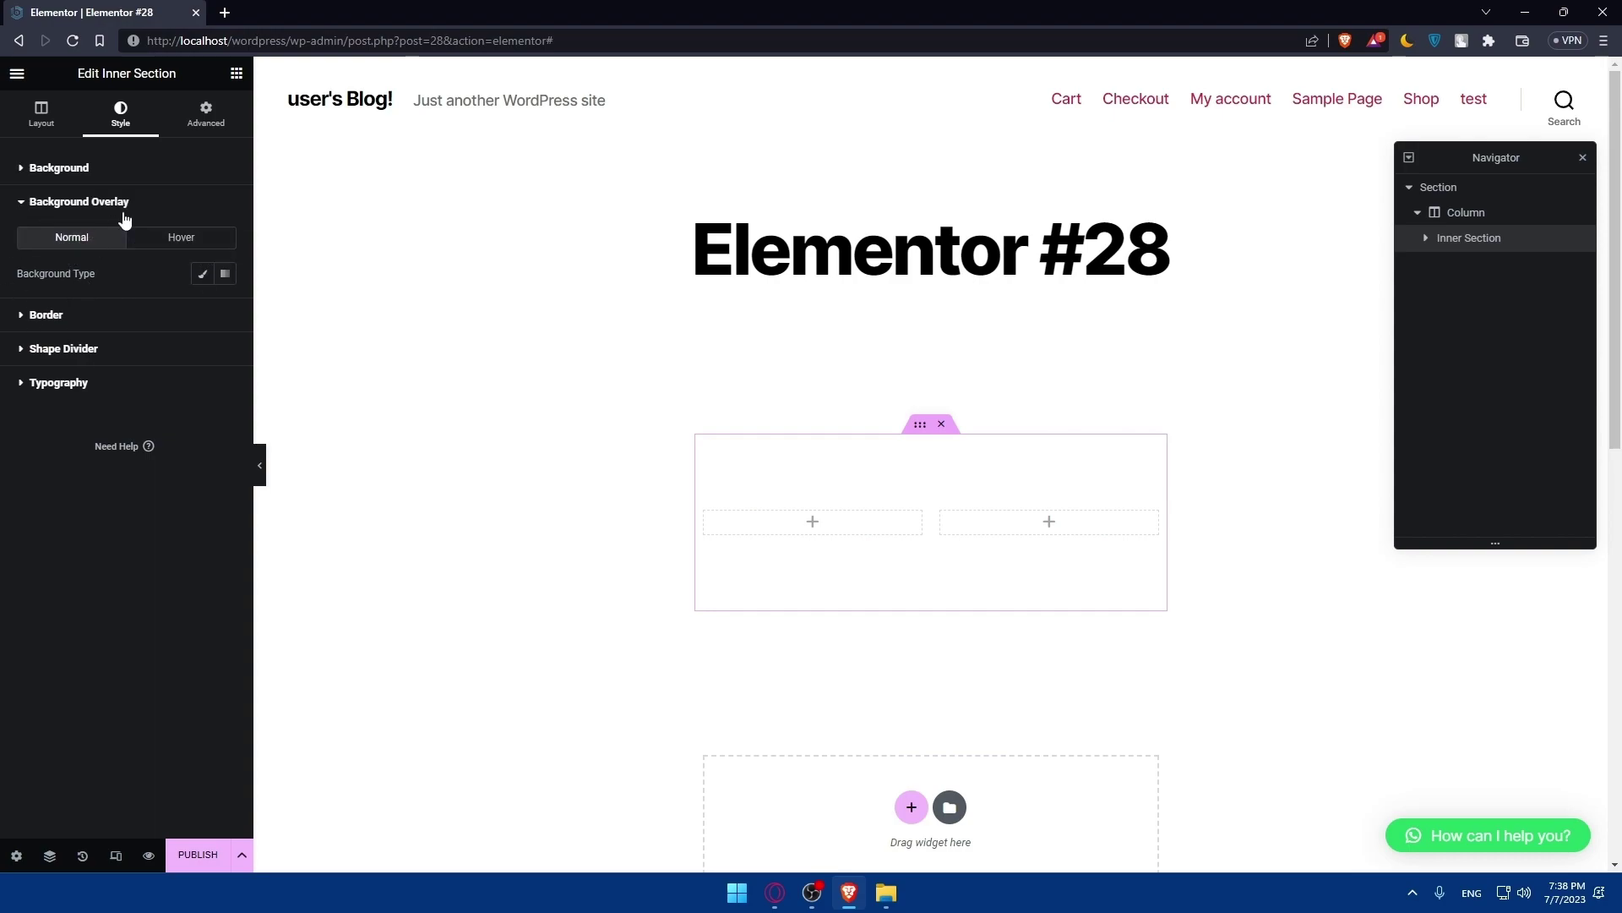
{"action": "left_click", "coordinate": [75, 316]}
{"action": "left_click", "coordinate": [61, 449]}
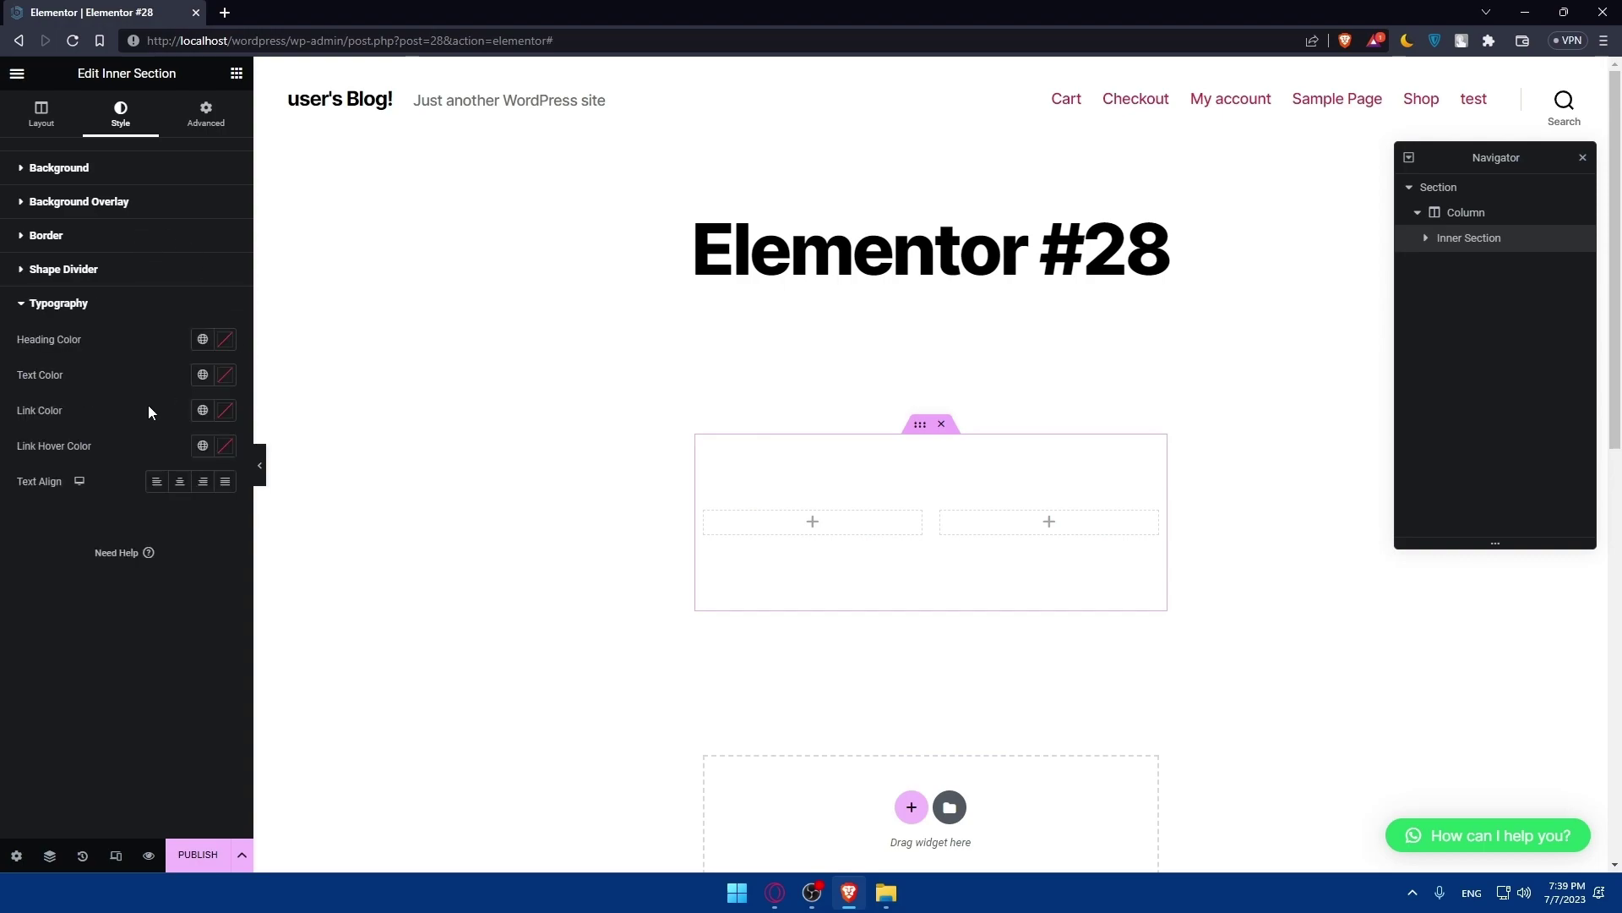
Look through the Advanced tab's motion effects, responsive, attributes and custom CSS settings
{"action": "left_click", "coordinate": [206, 112]}
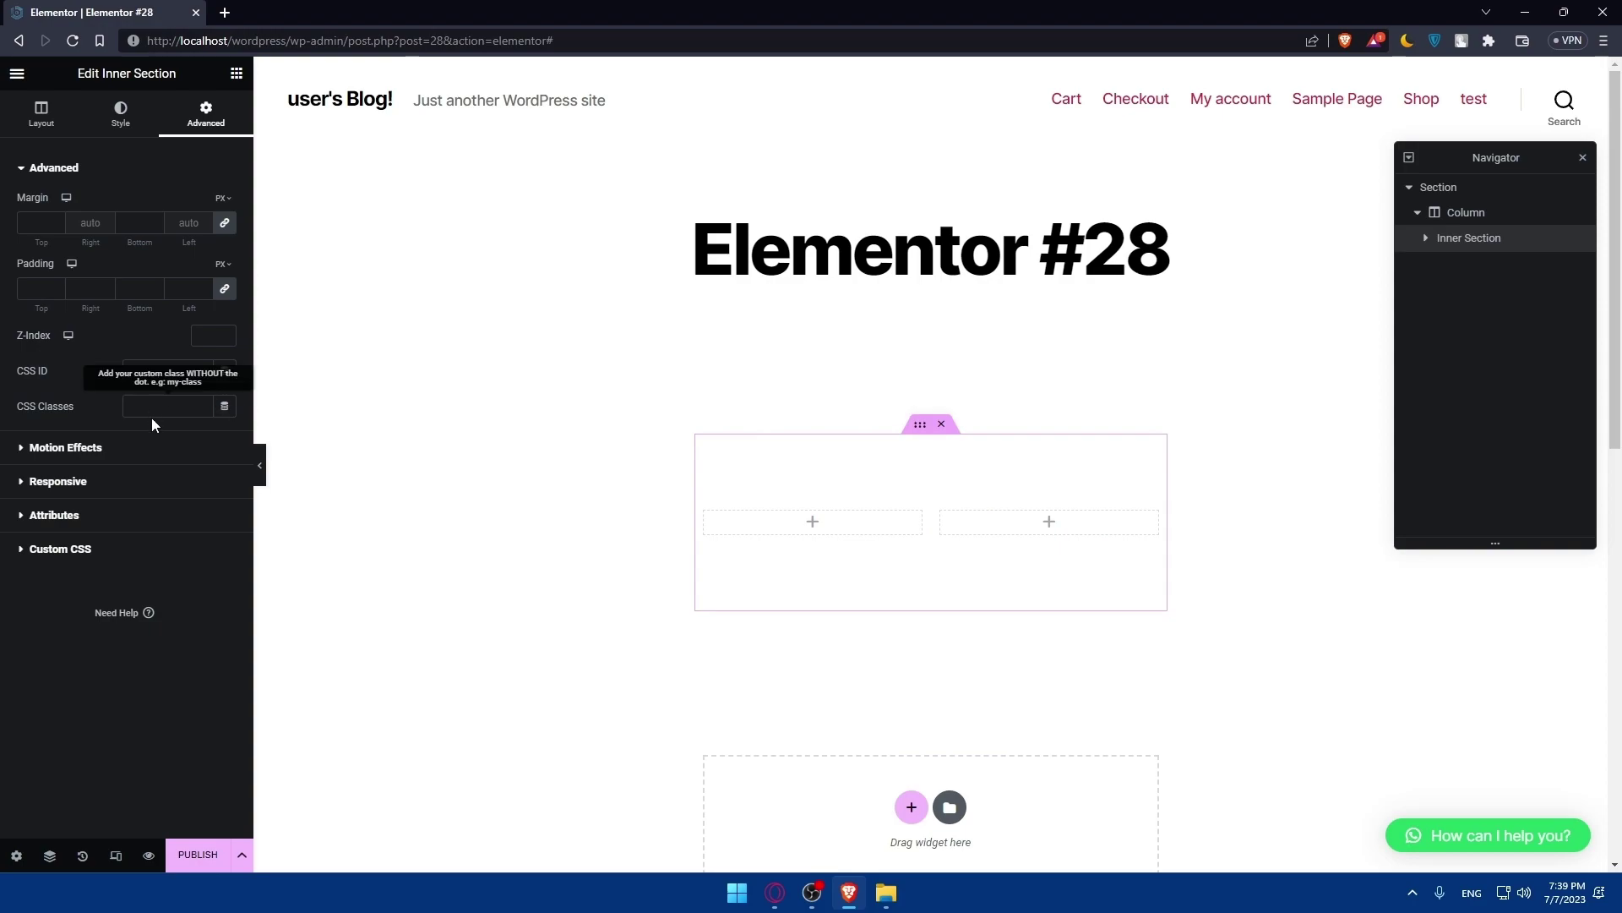
{"action": "left_click", "coordinate": [67, 448]}
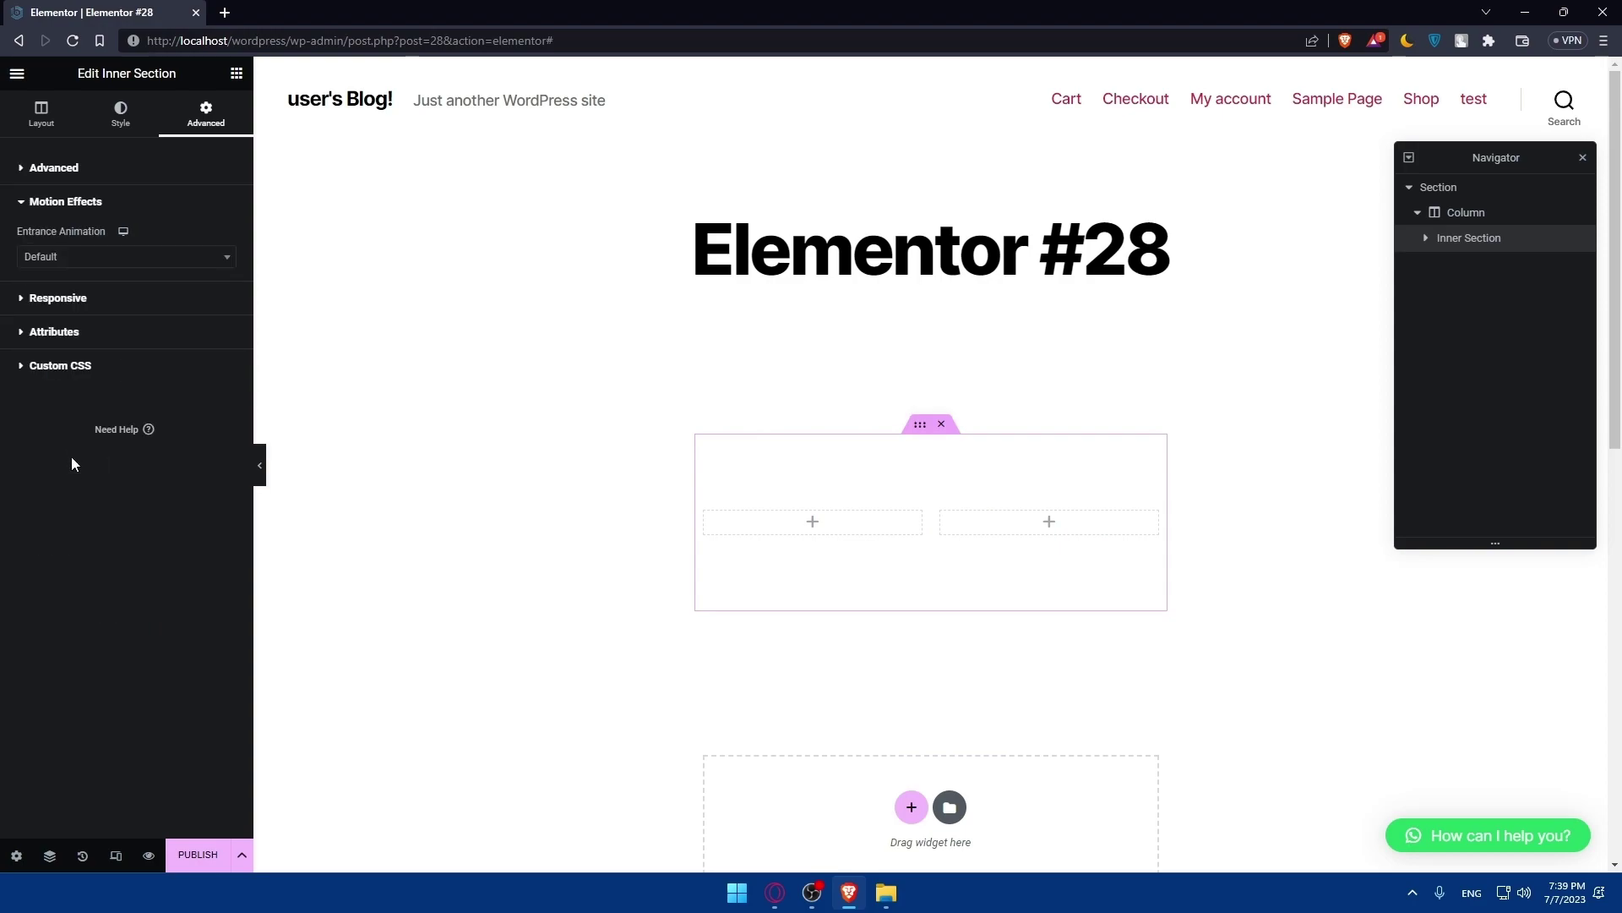
{"action": "left_click", "coordinate": [82, 304]}
{"action": "left_click", "coordinate": [83, 512]}
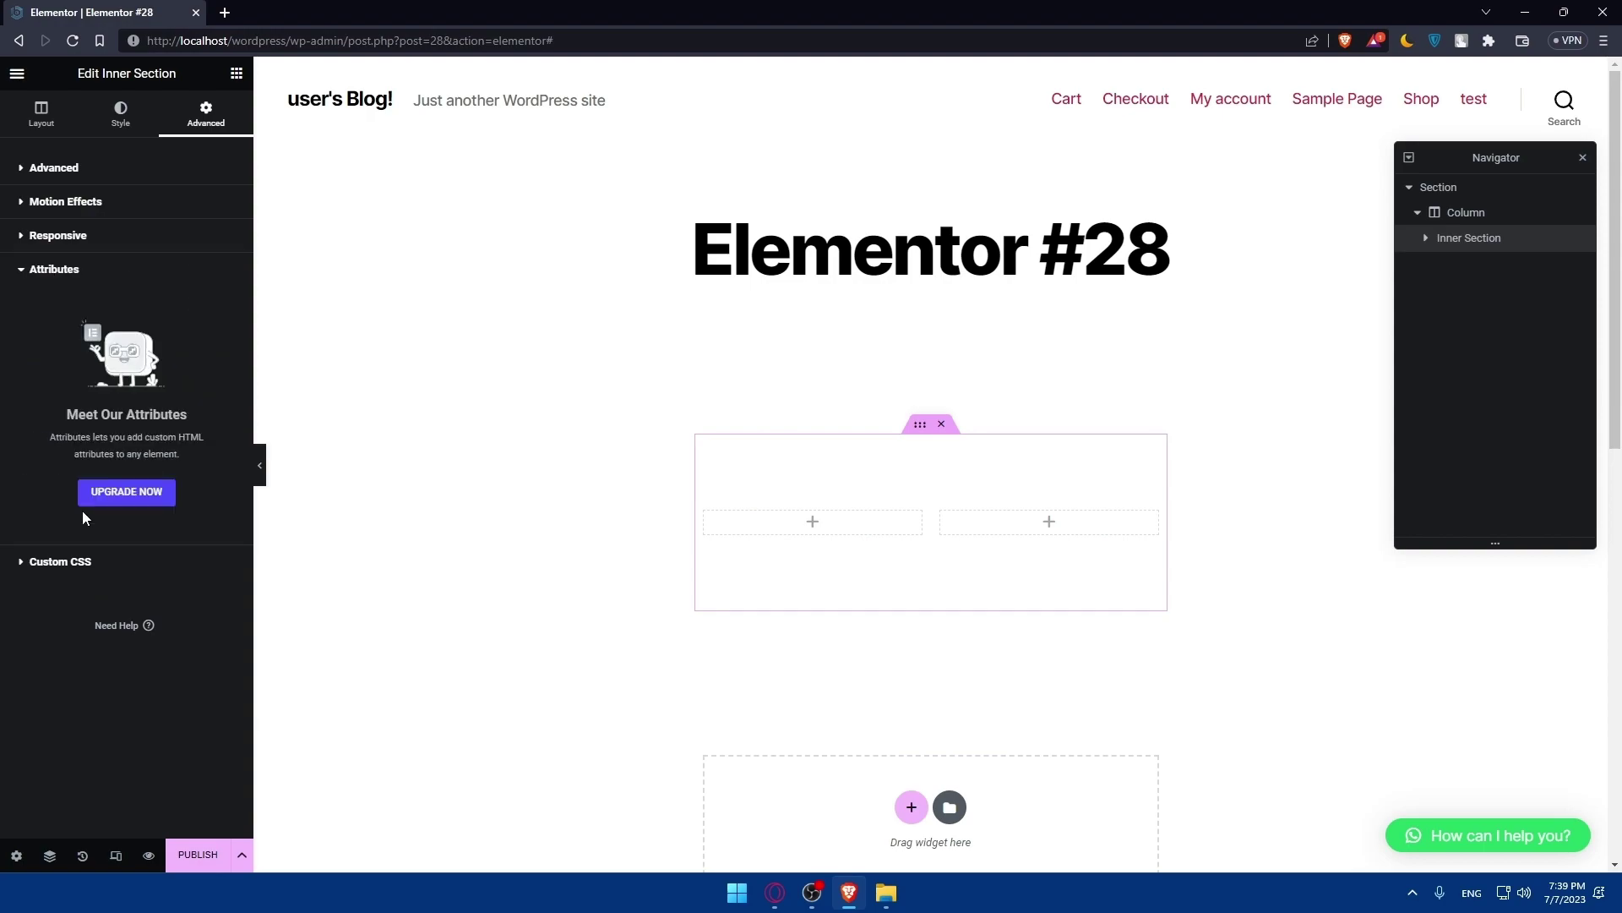
{"action": "left_click", "coordinate": [85, 563]}
{"action": "left_click", "coordinate": [72, 279]}
{"action": "left_click", "coordinate": [235, 75]}
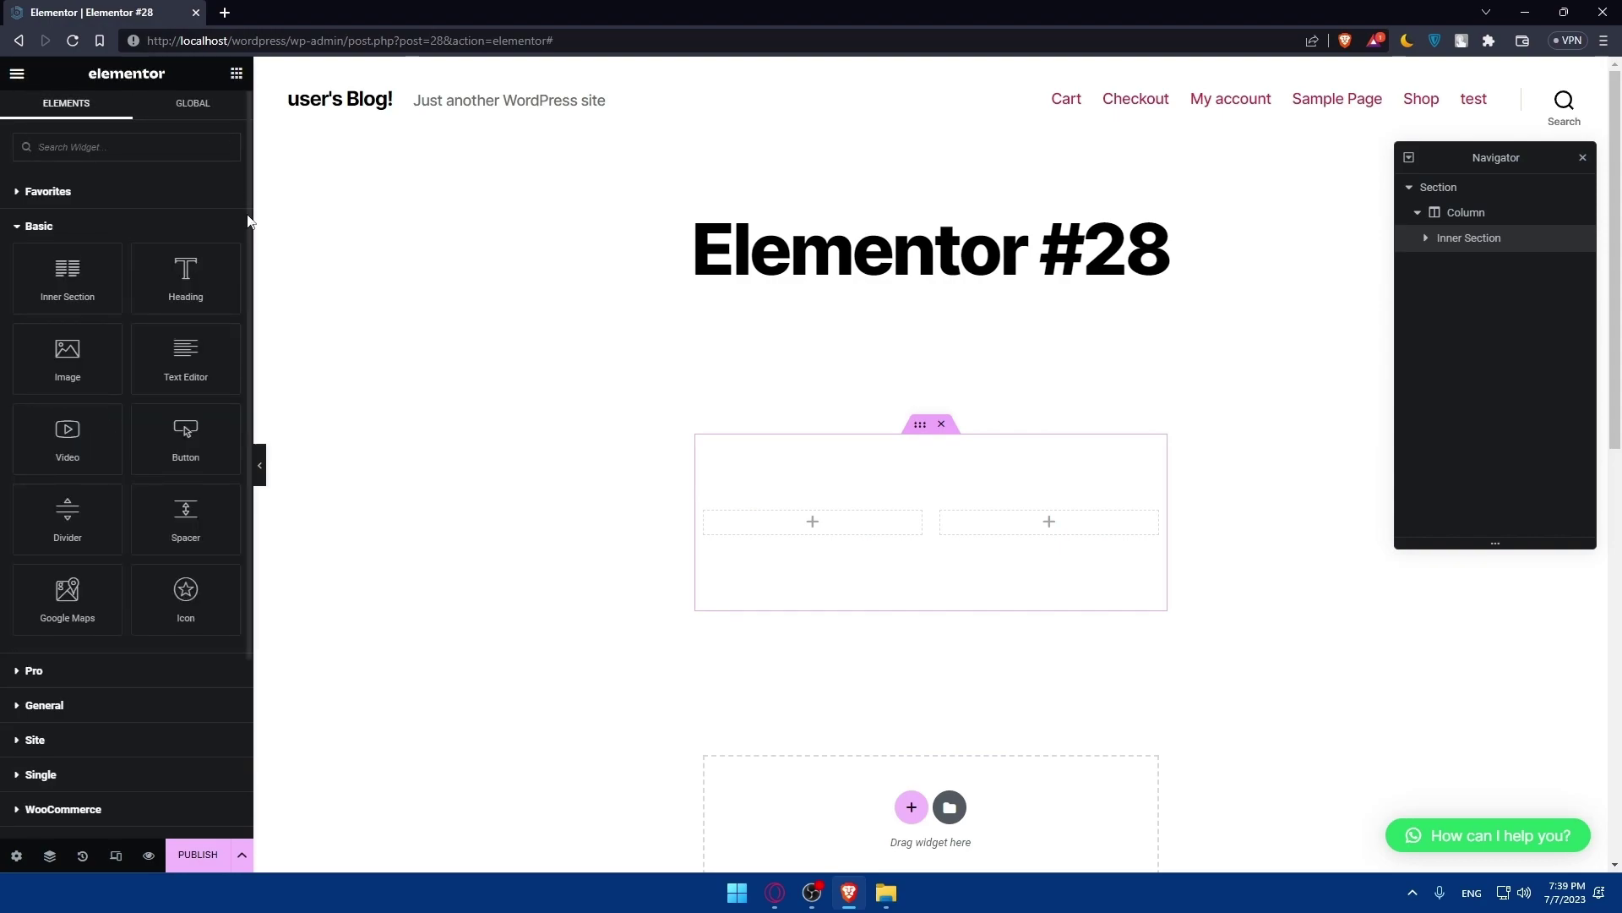
Add a Heading widget above the inner section with the title 'test'
{"action": "left_click_drag", "start_coordinate": [181, 287], "coordinate": [879, 503]}
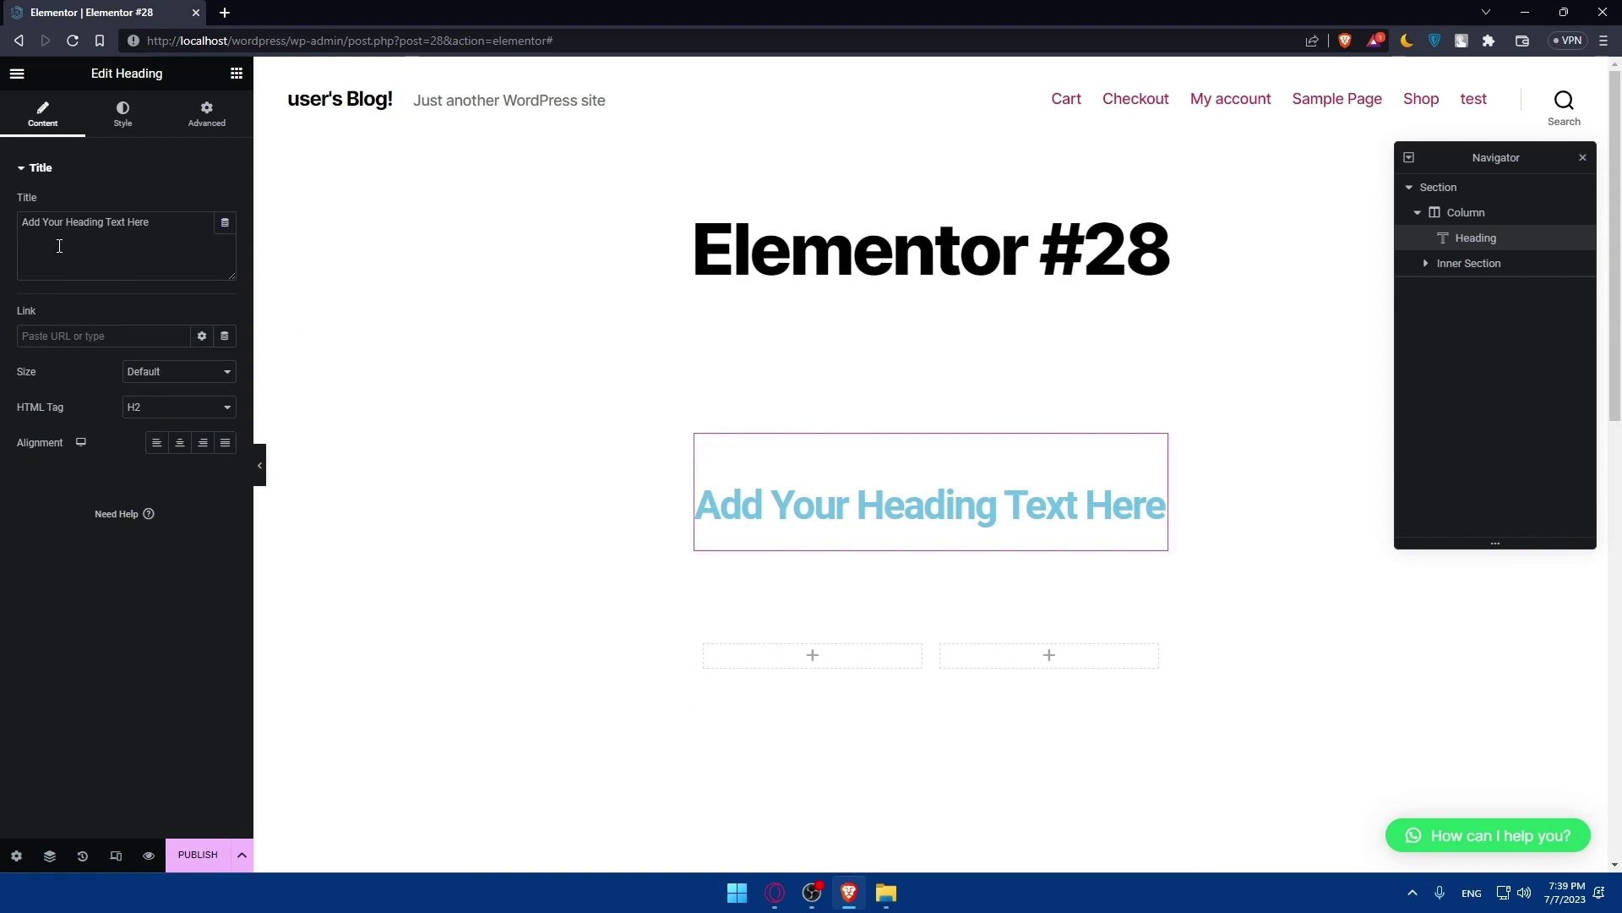
{"action": "left_click", "coordinate": [152, 238]}
{"action": "key", "text": "ctrl+a"}
{"action": "type", "text": "test"}
{"action": "left_click", "coordinate": [124, 319]}
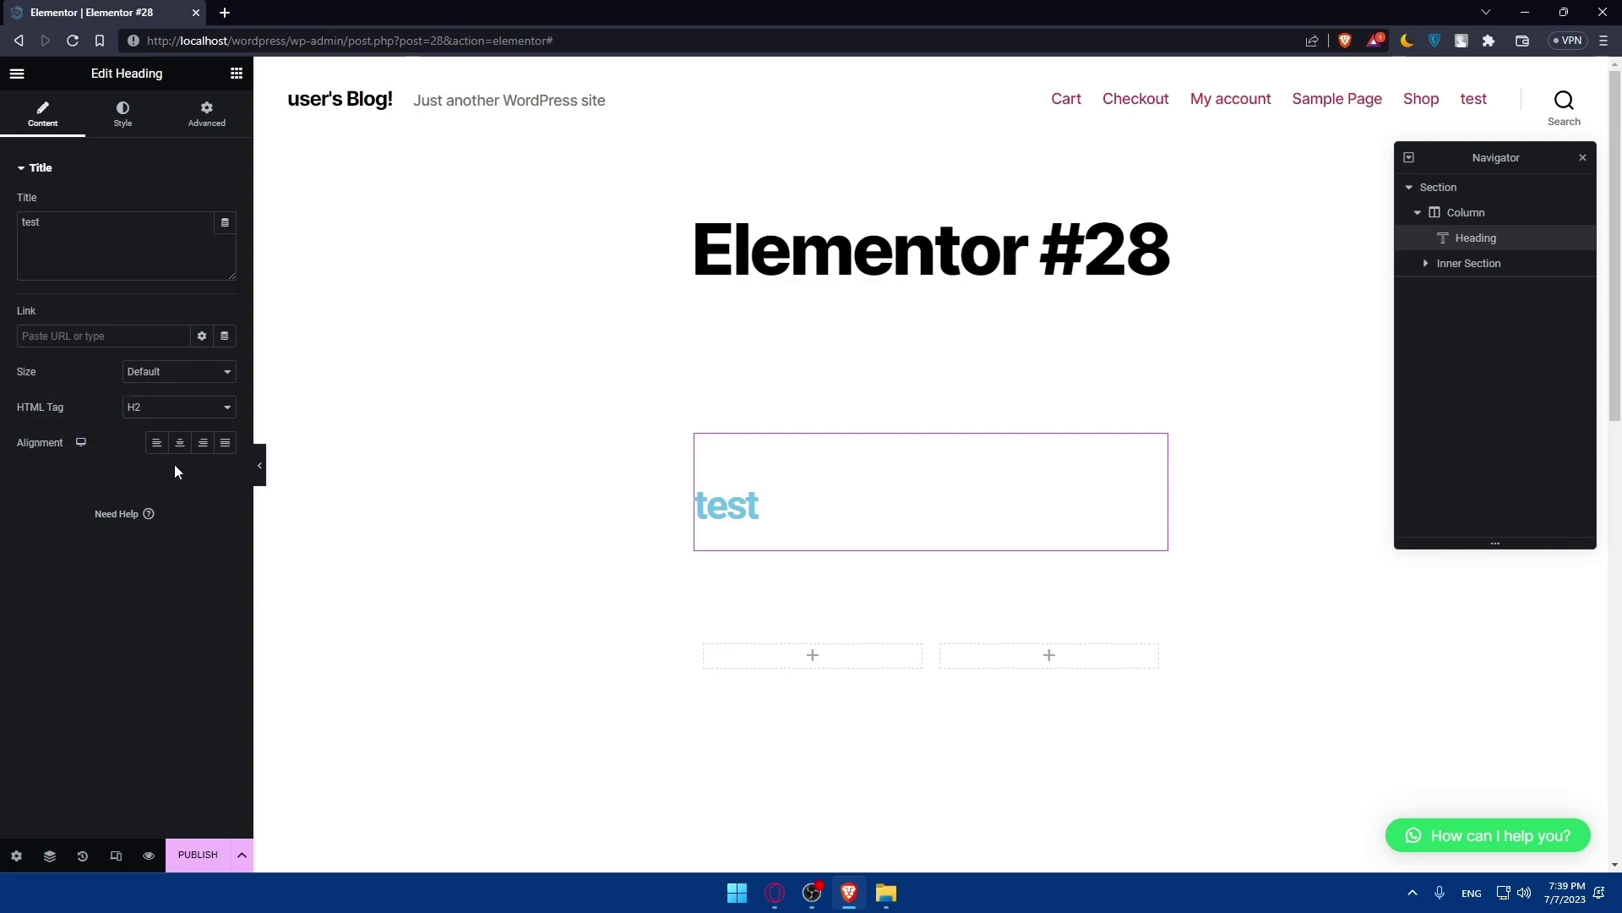
Centre-align the heading and review its Style and Advanced options
{"action": "left_click", "coordinate": [202, 443]}
{"action": "left_click", "coordinate": [180, 443]}
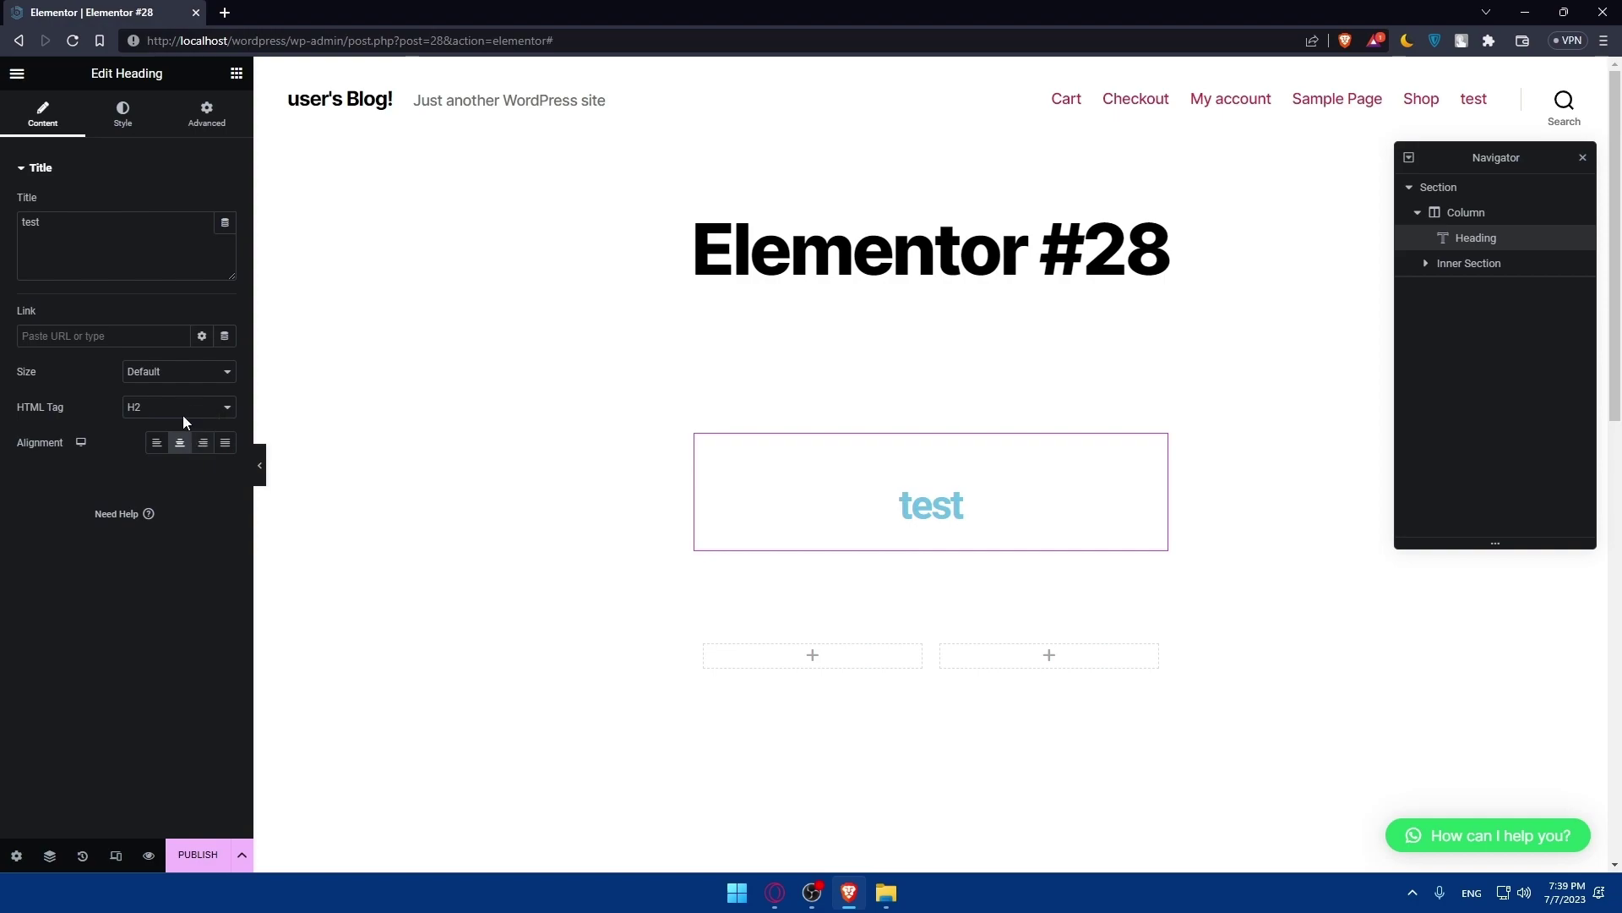
{"action": "left_click", "coordinate": [123, 112]}
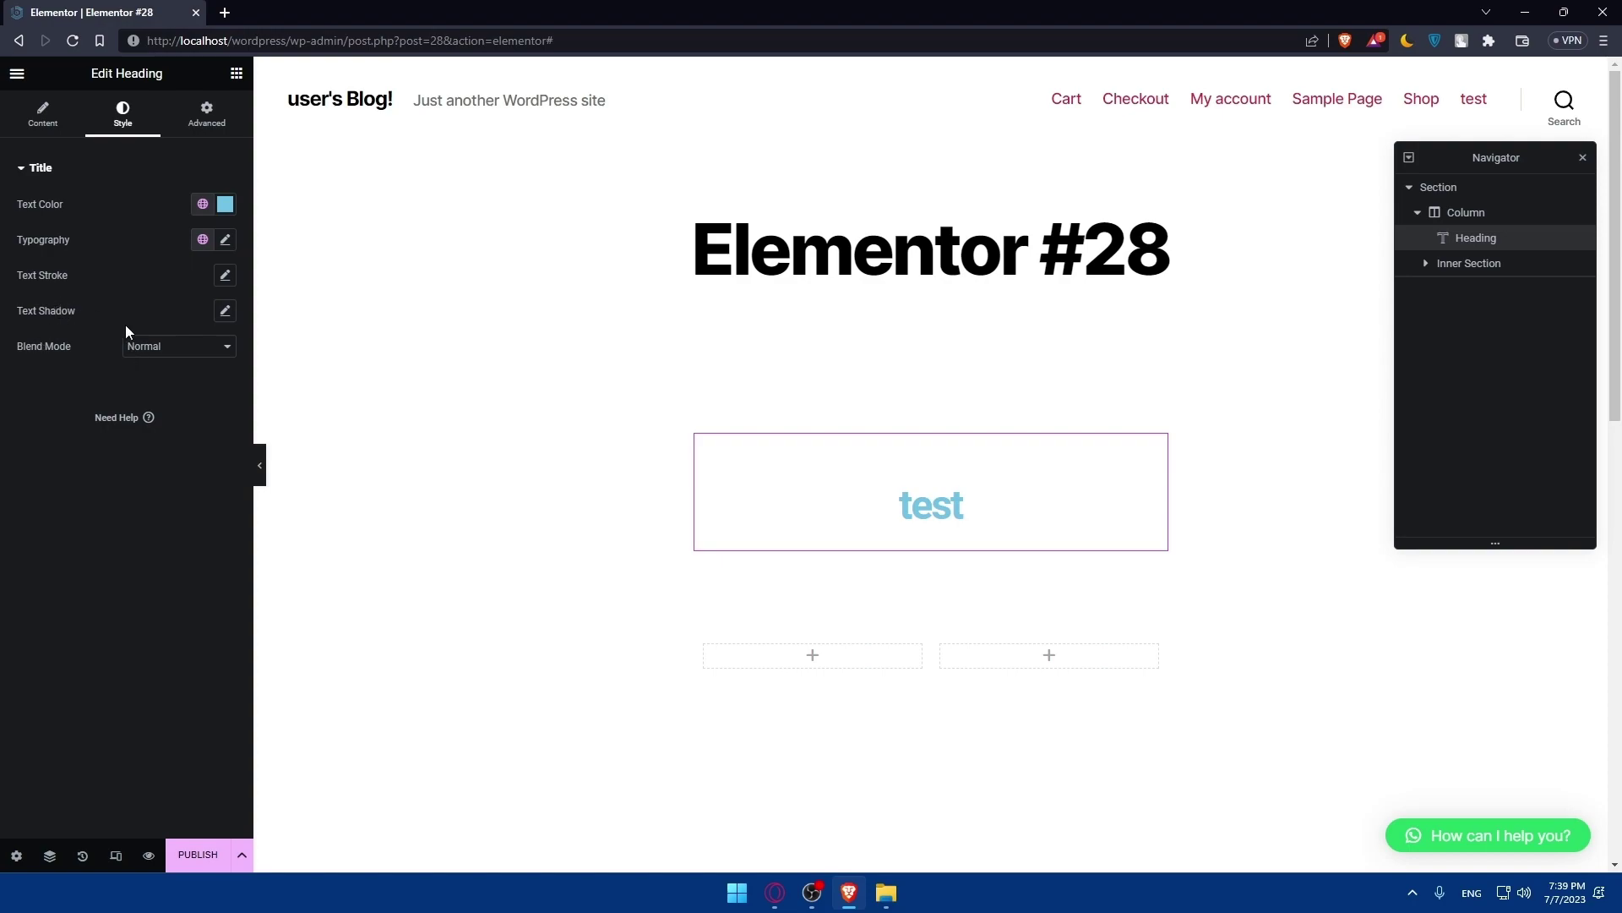
{"action": "left_click", "coordinate": [182, 125]}
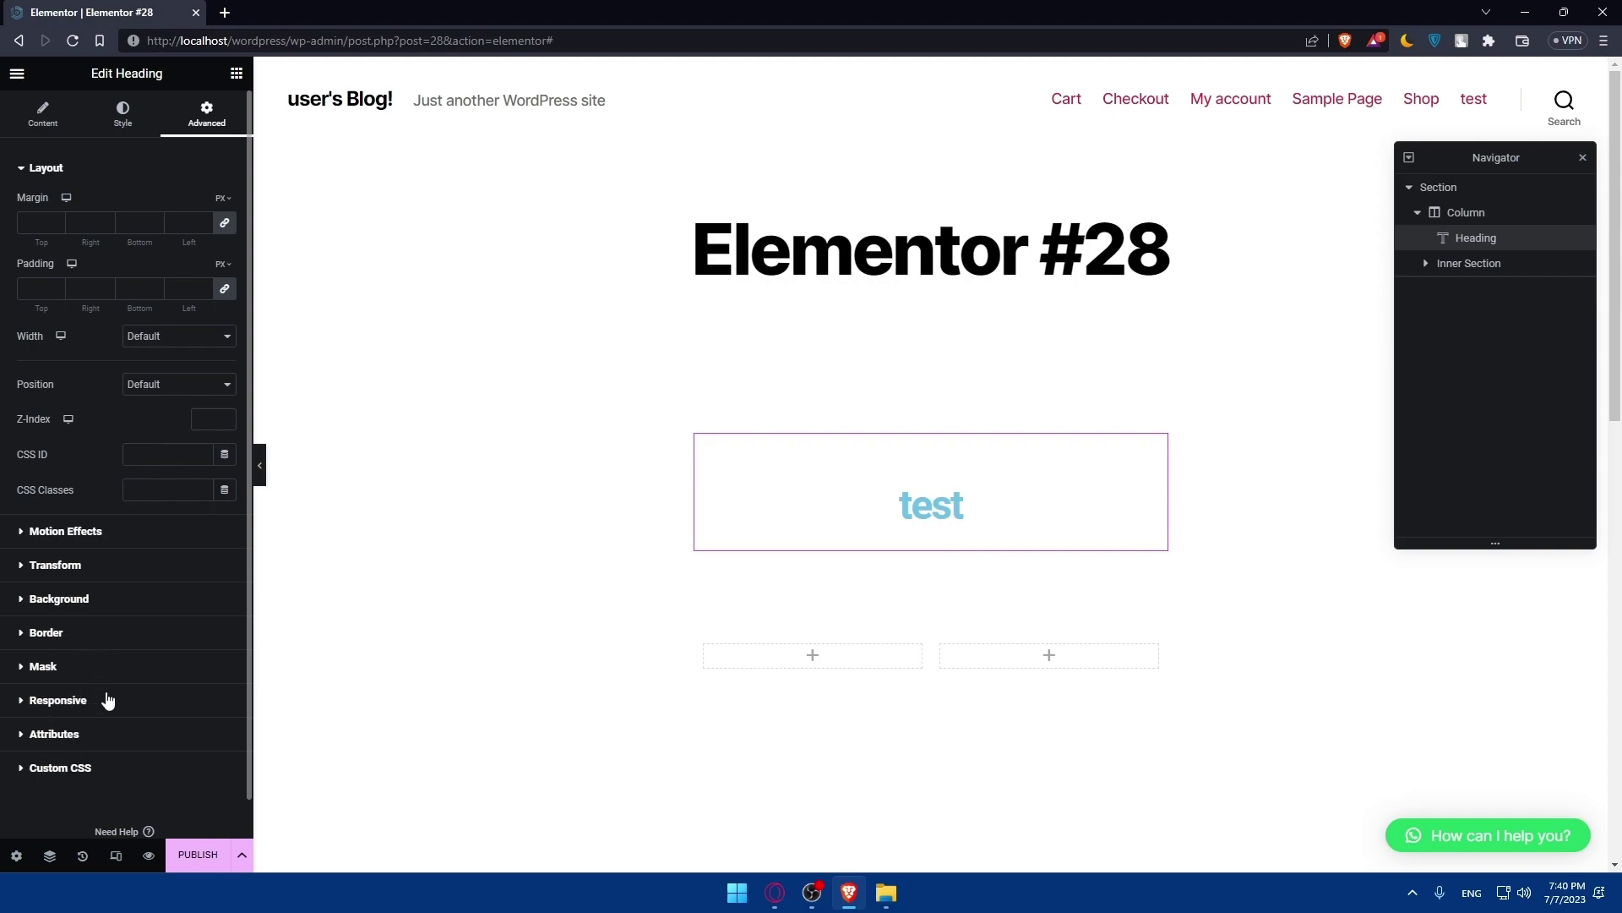
{"action": "left_click", "coordinate": [234, 73]}
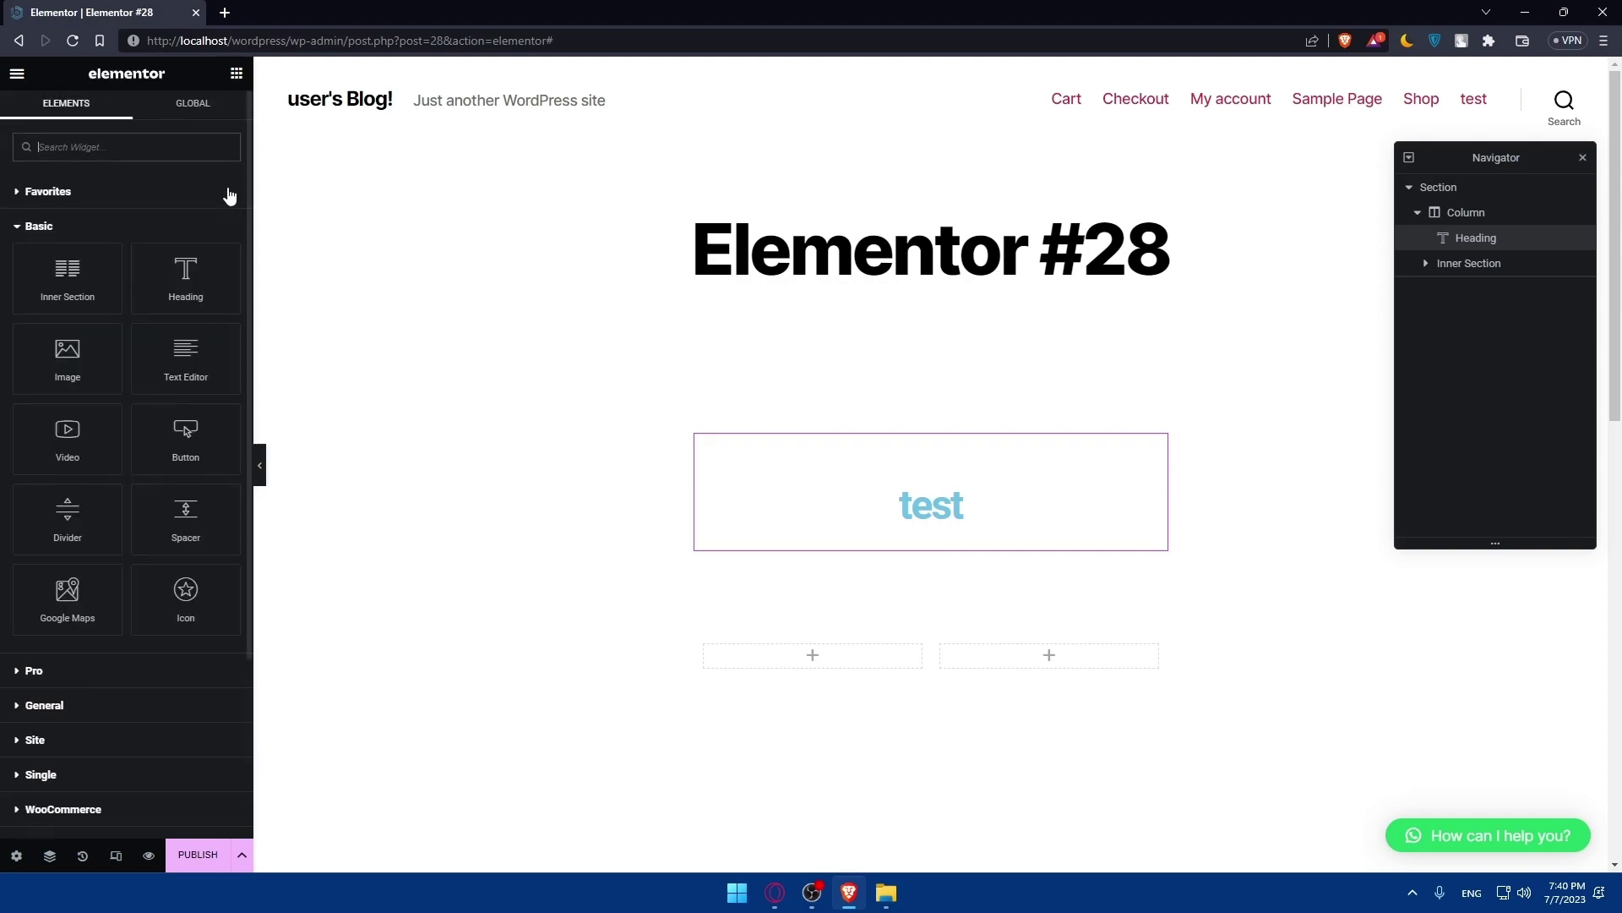
Add an Image widget below the heading showing pngfind.com-dank-memes-png-1060564.png uploaded from Downloads
{"action": "left_click_drag", "start_coordinate": [65, 359], "coordinate": [854, 503]}
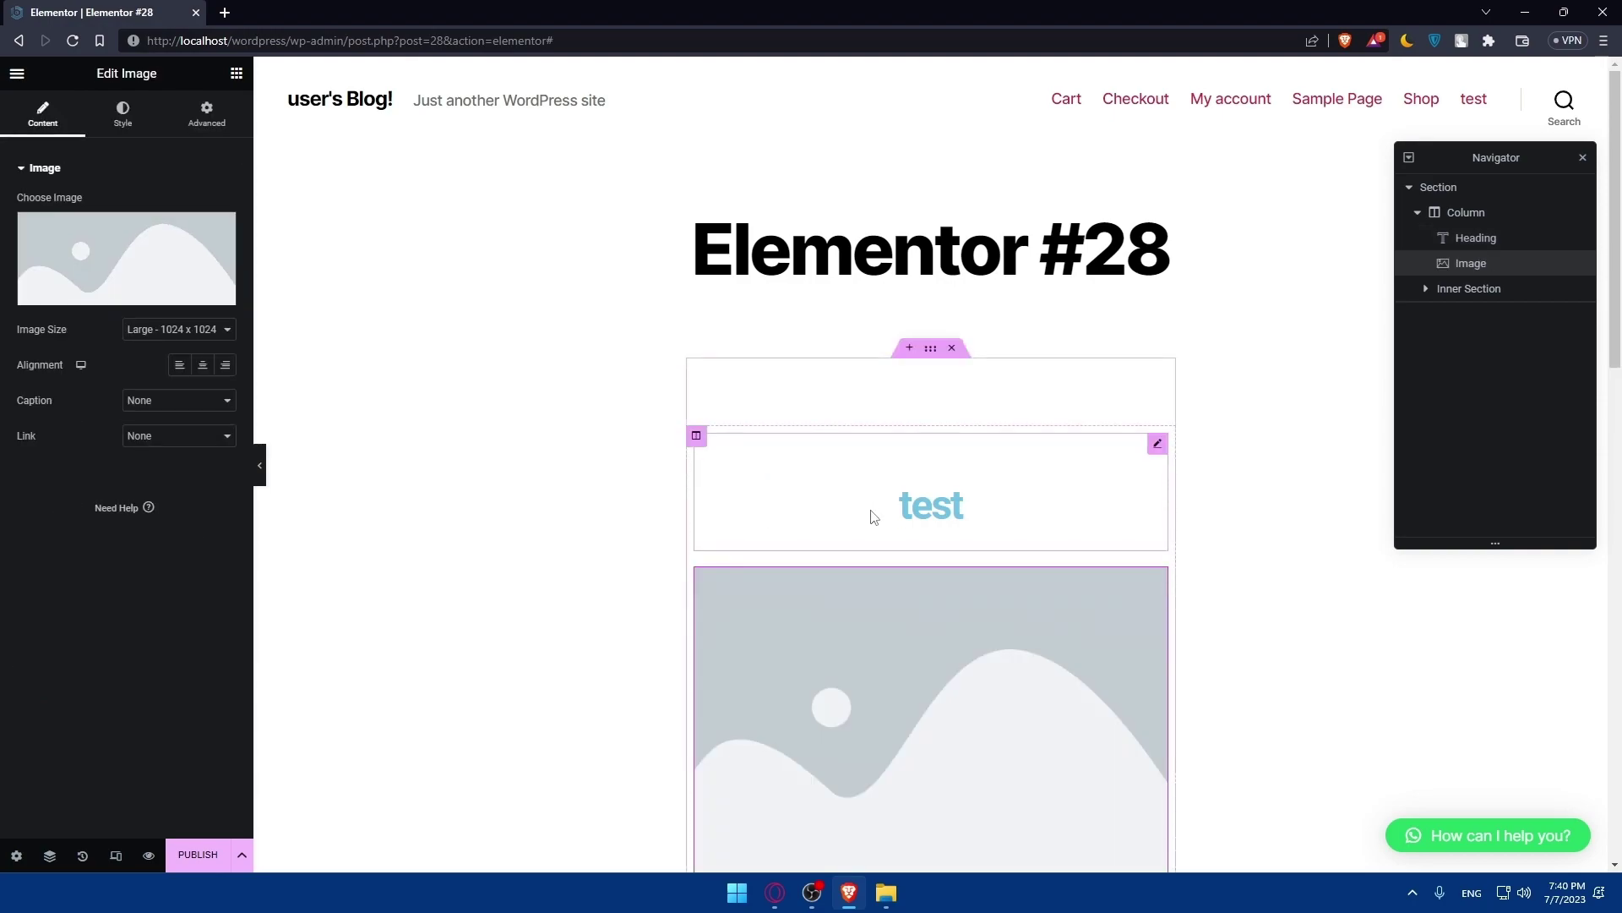
{"action": "scroll", "coordinate": [845, 490], "scroll_direction": "down", "scroll_amount": 3}
{"action": "left_click", "coordinate": [84, 249]}
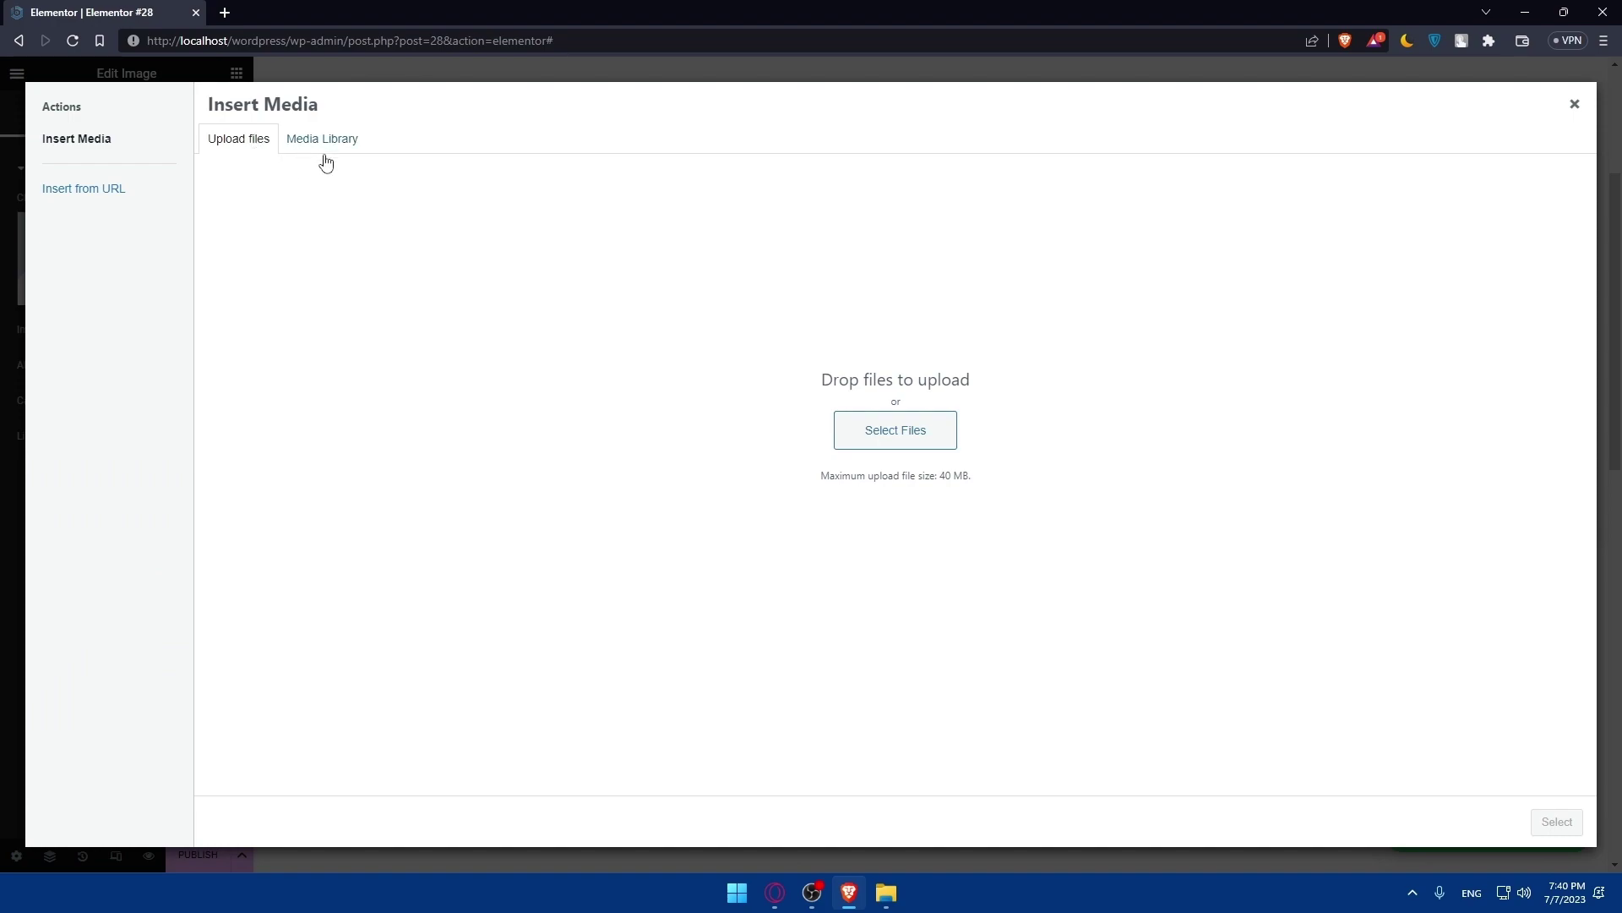
{"action": "left_click", "coordinate": [908, 453]}
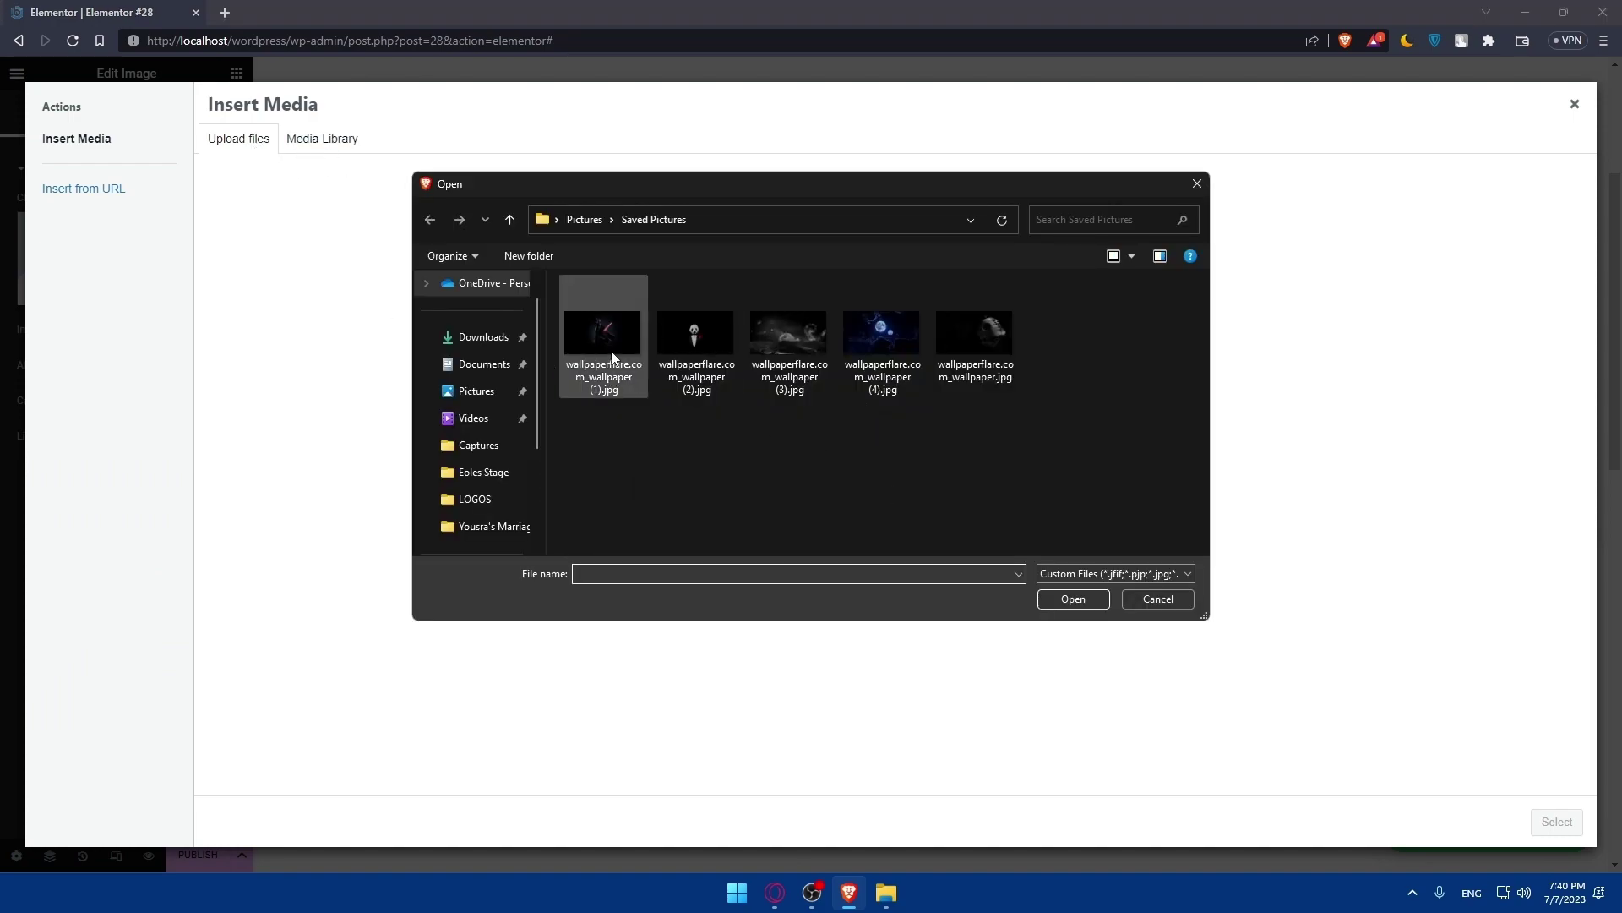
{"action": "left_click", "coordinate": [484, 336]}
{"action": "scroll", "coordinate": [733, 422], "scroll_direction": "down", "scroll_amount": 5}
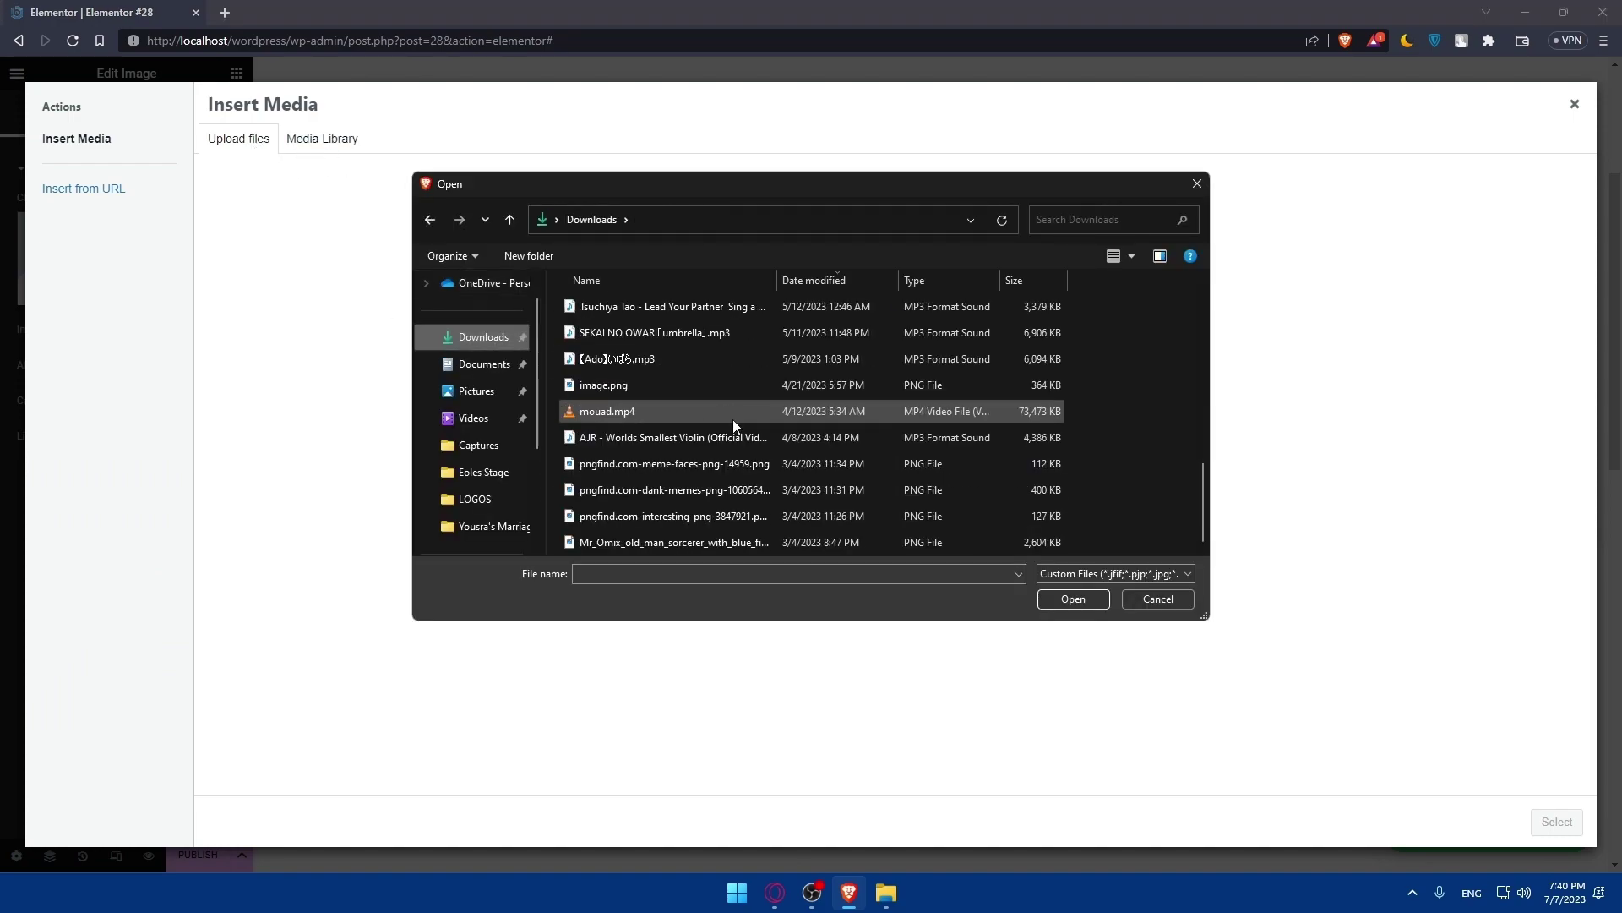
{"action": "double_click", "coordinate": [681, 489]}
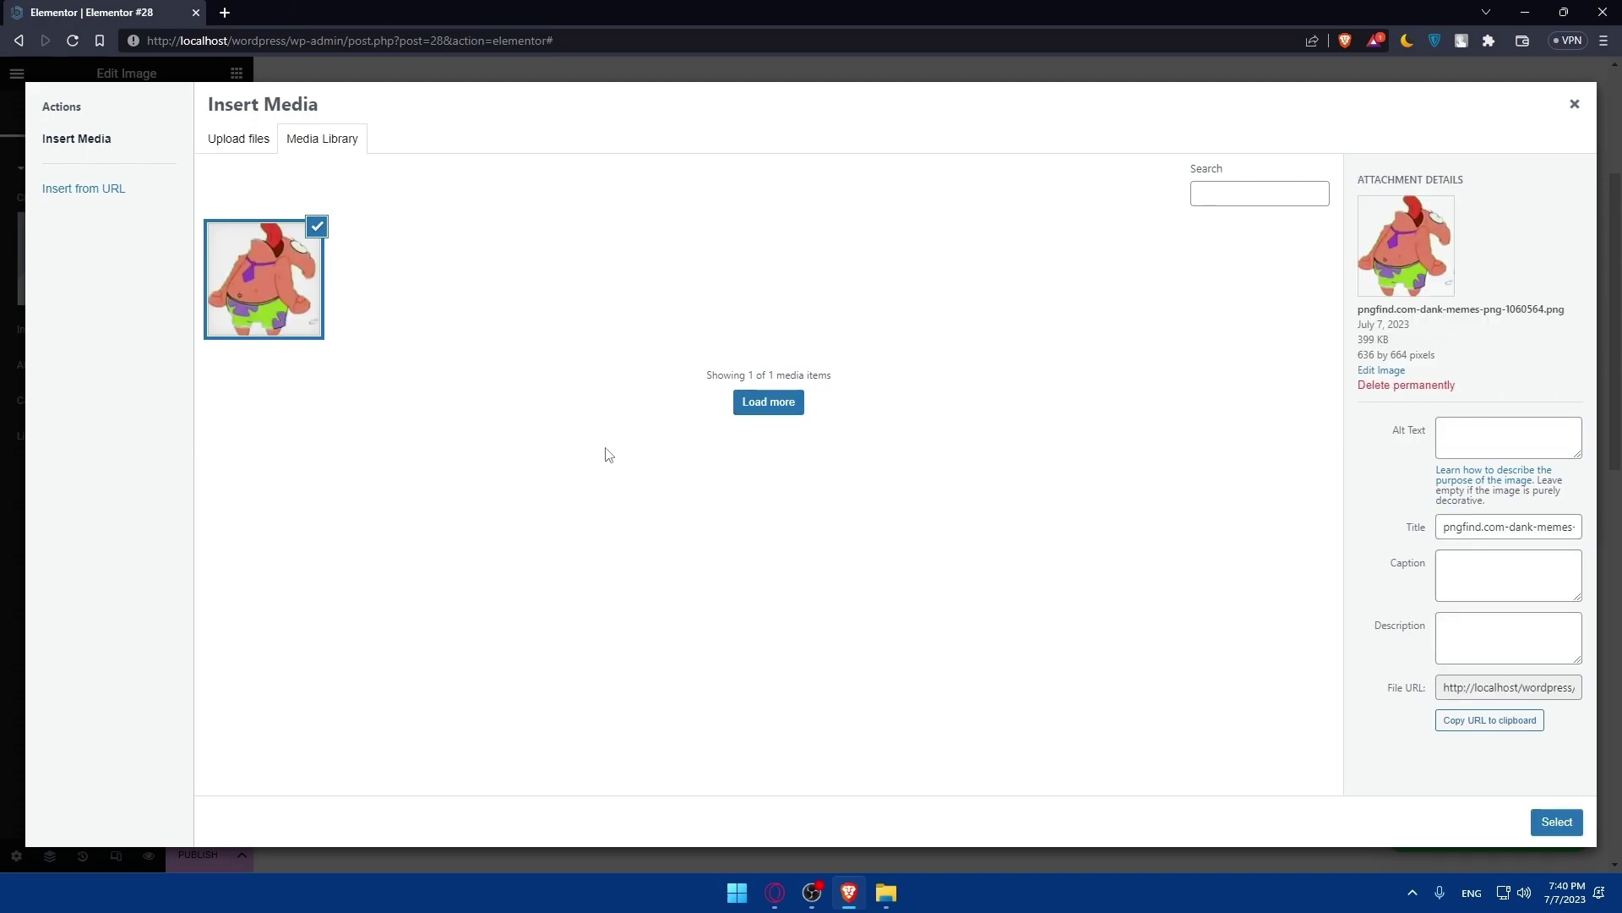
{"action": "left_click", "coordinate": [1559, 823]}
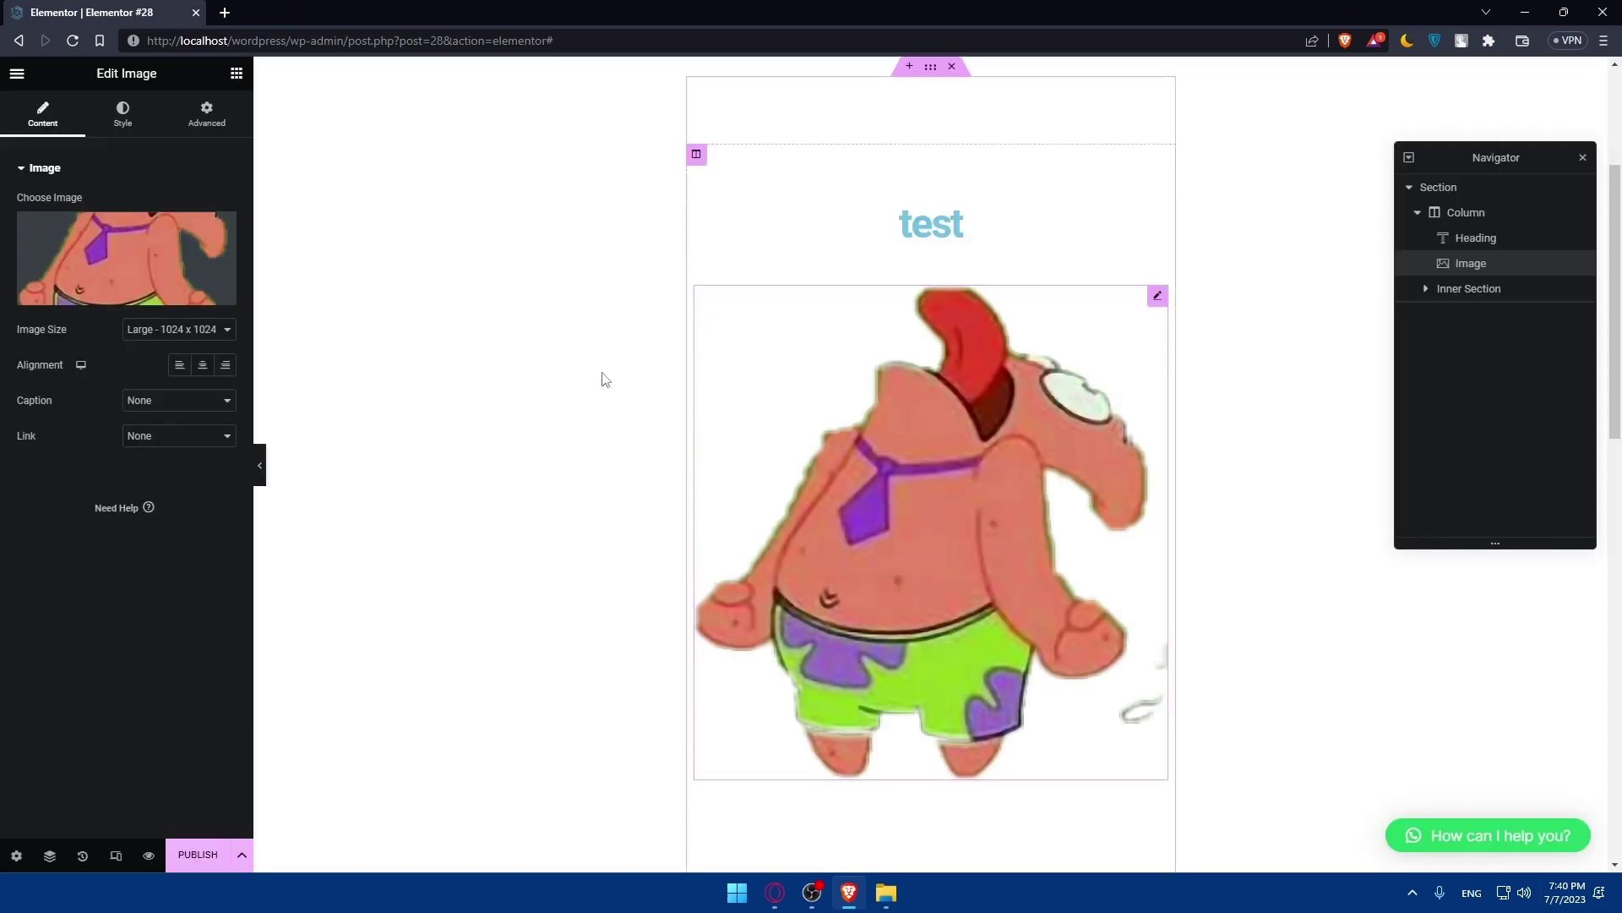
After trying Medium and 2048x2048, set the image size to Thumbnail
{"action": "left_click", "coordinate": [181, 329]}
{"action": "left_click", "coordinate": [179, 360]}
{"action": "left_click", "coordinate": [196, 330]}
{"action": "left_click", "coordinate": [196, 347]}
{"action": "left_click", "coordinate": [179, 329]}
{"action": "left_click", "coordinate": [186, 414]}
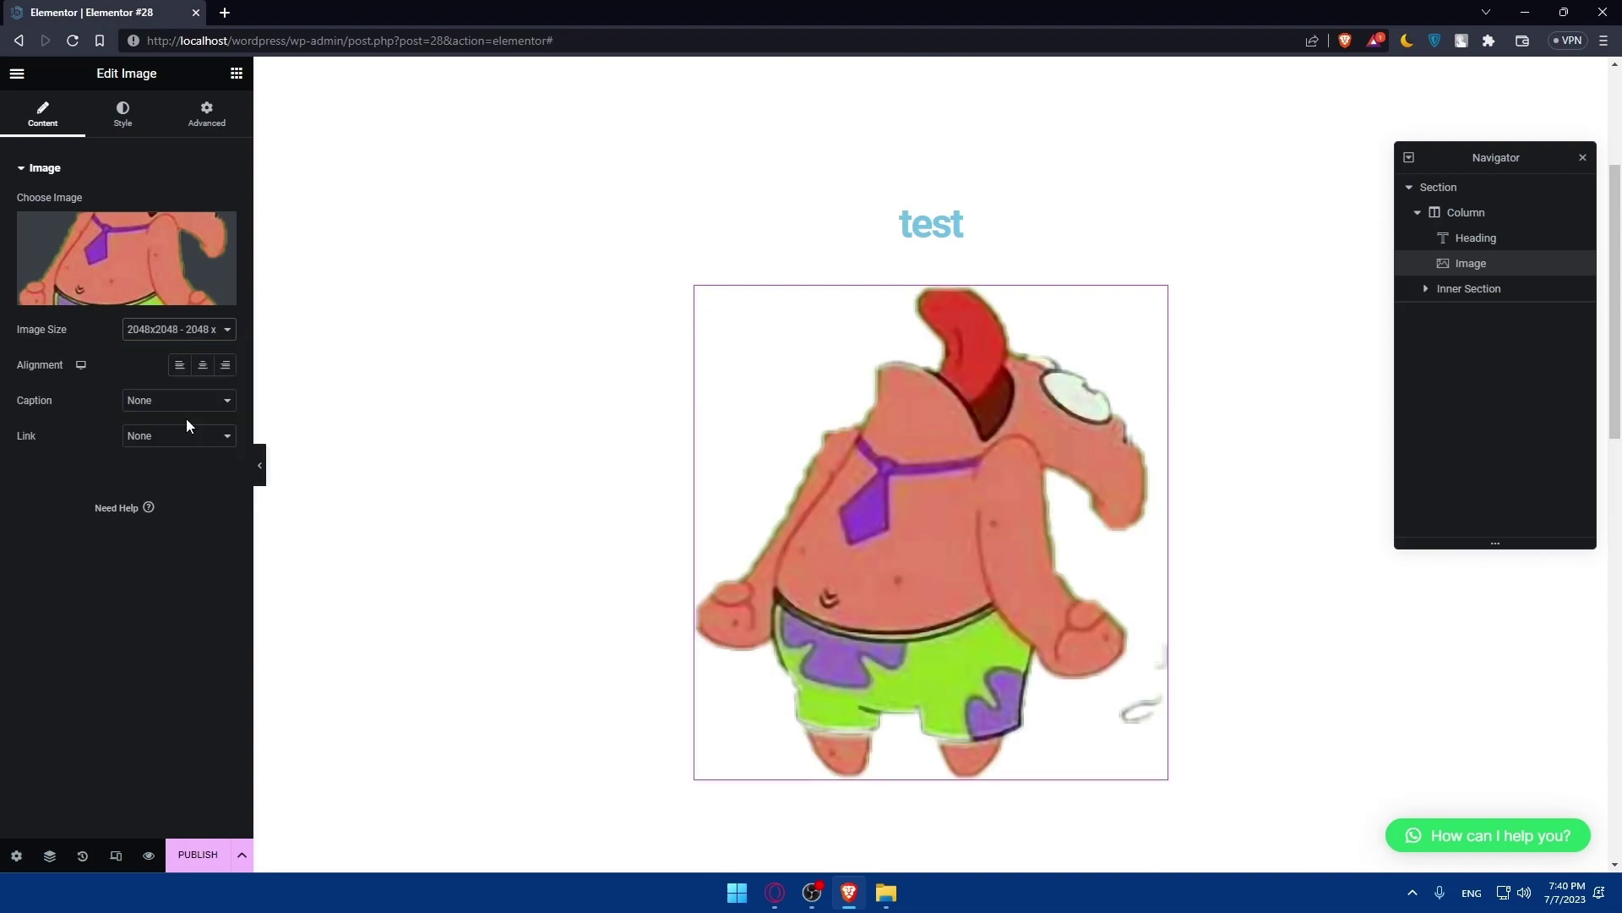
{"action": "left_click", "coordinate": [180, 332]}
{"action": "left_click", "coordinate": [185, 360]}
{"action": "left_click", "coordinate": [185, 331]}
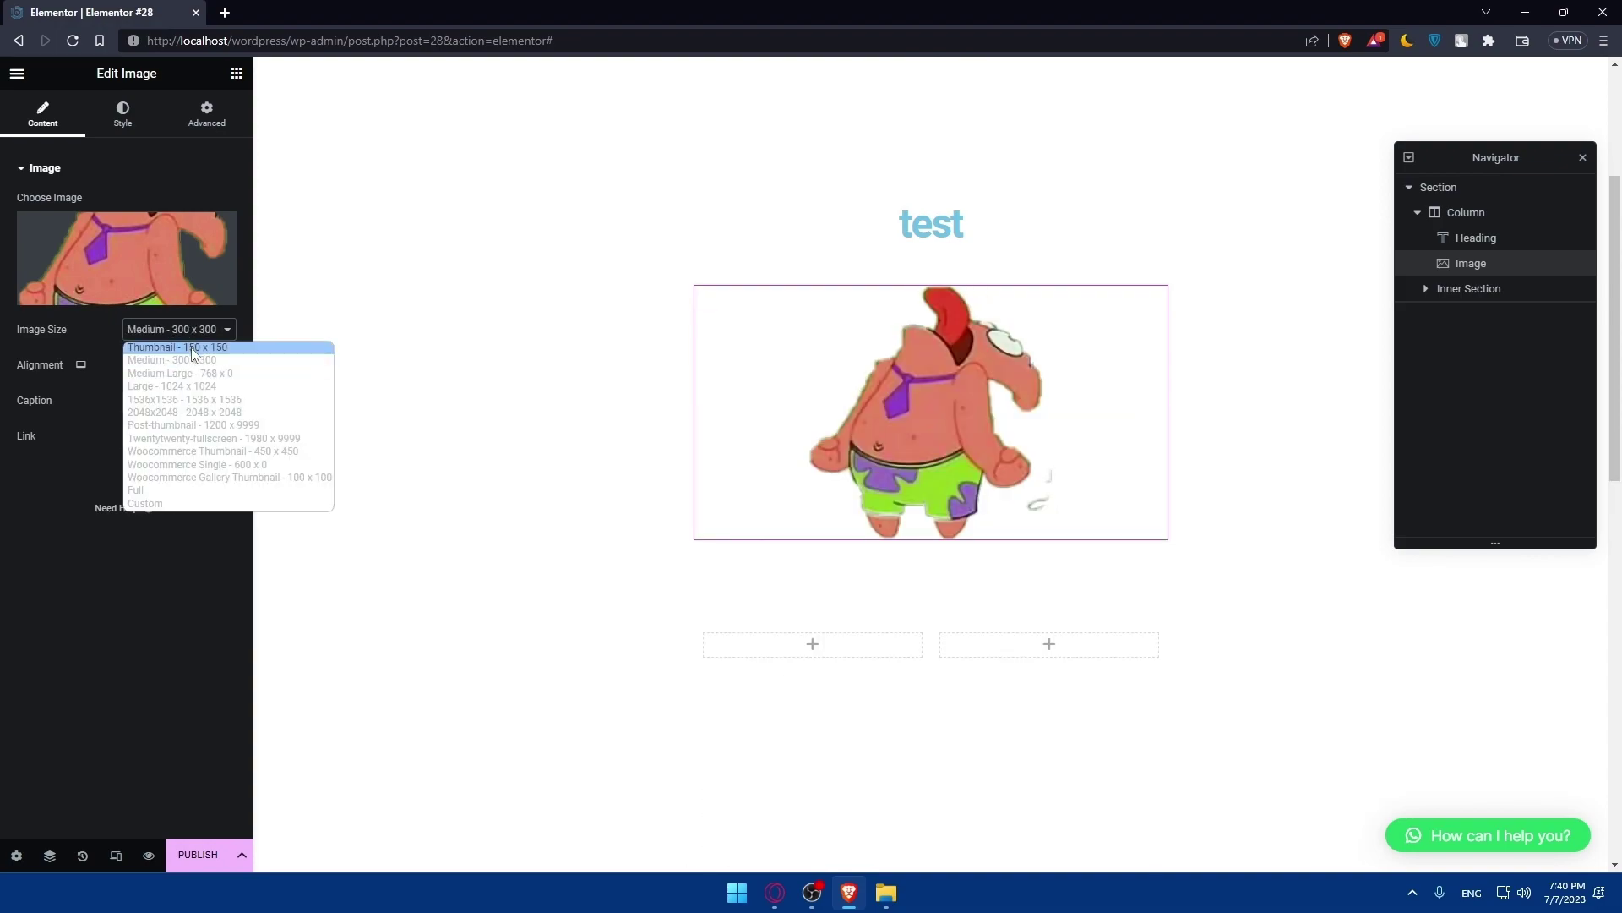
{"action": "left_click", "coordinate": [193, 349]}
Centre the image, with caption left at None and no link
{"action": "left_click", "coordinate": [179, 365]}
{"action": "left_click", "coordinate": [225, 365]}
{"action": "left_click", "coordinate": [202, 366]}
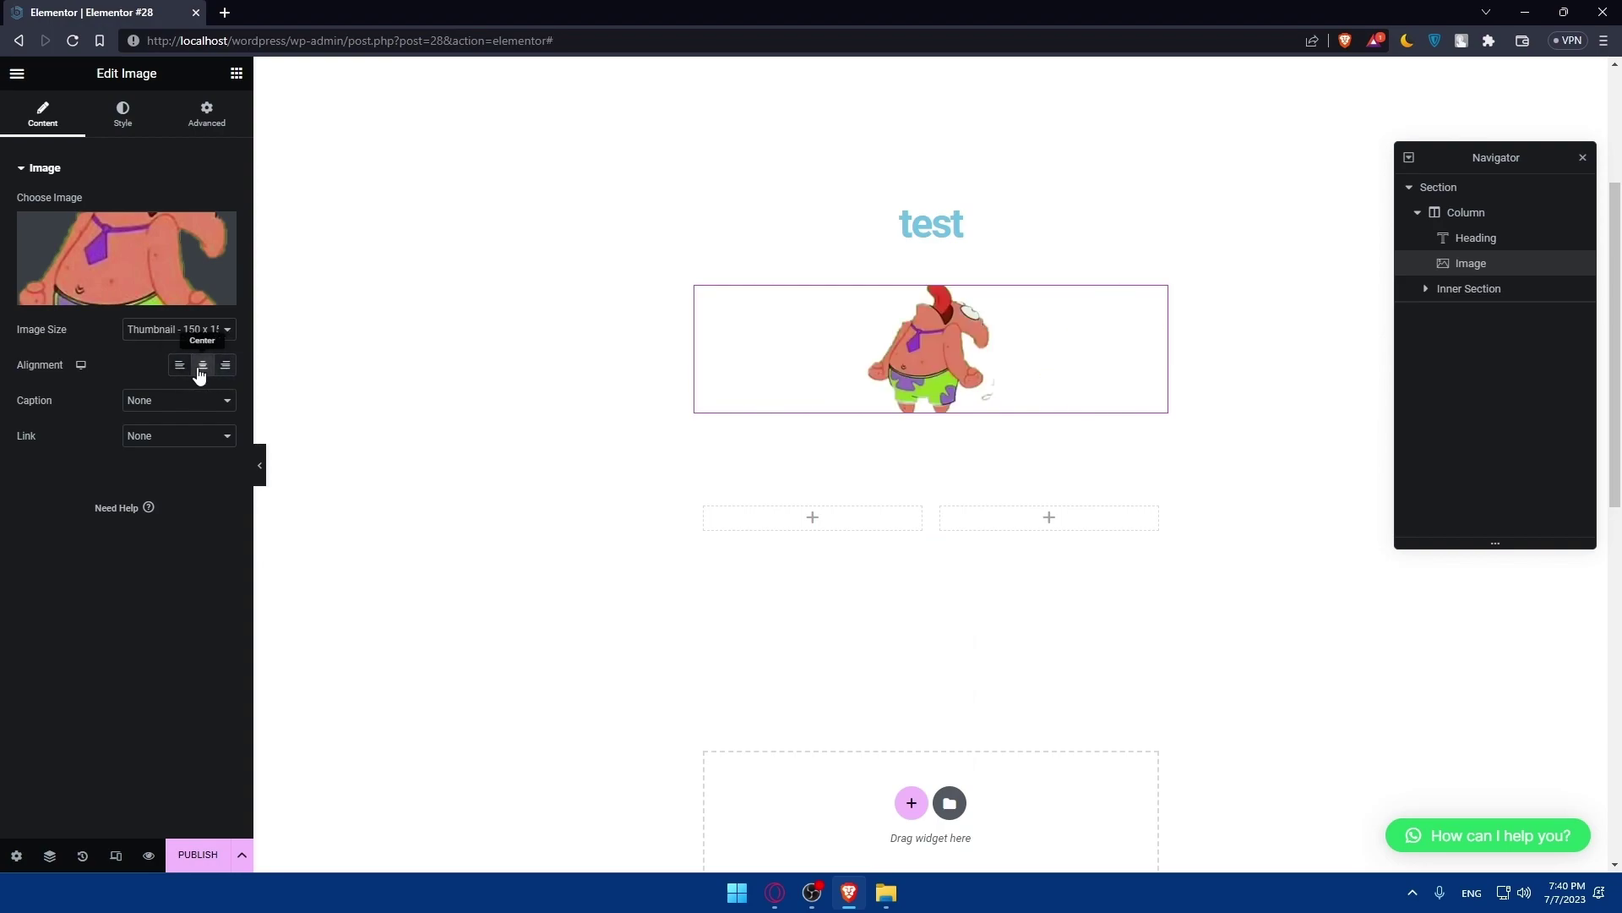
{"action": "left_click", "coordinate": [149, 403]}
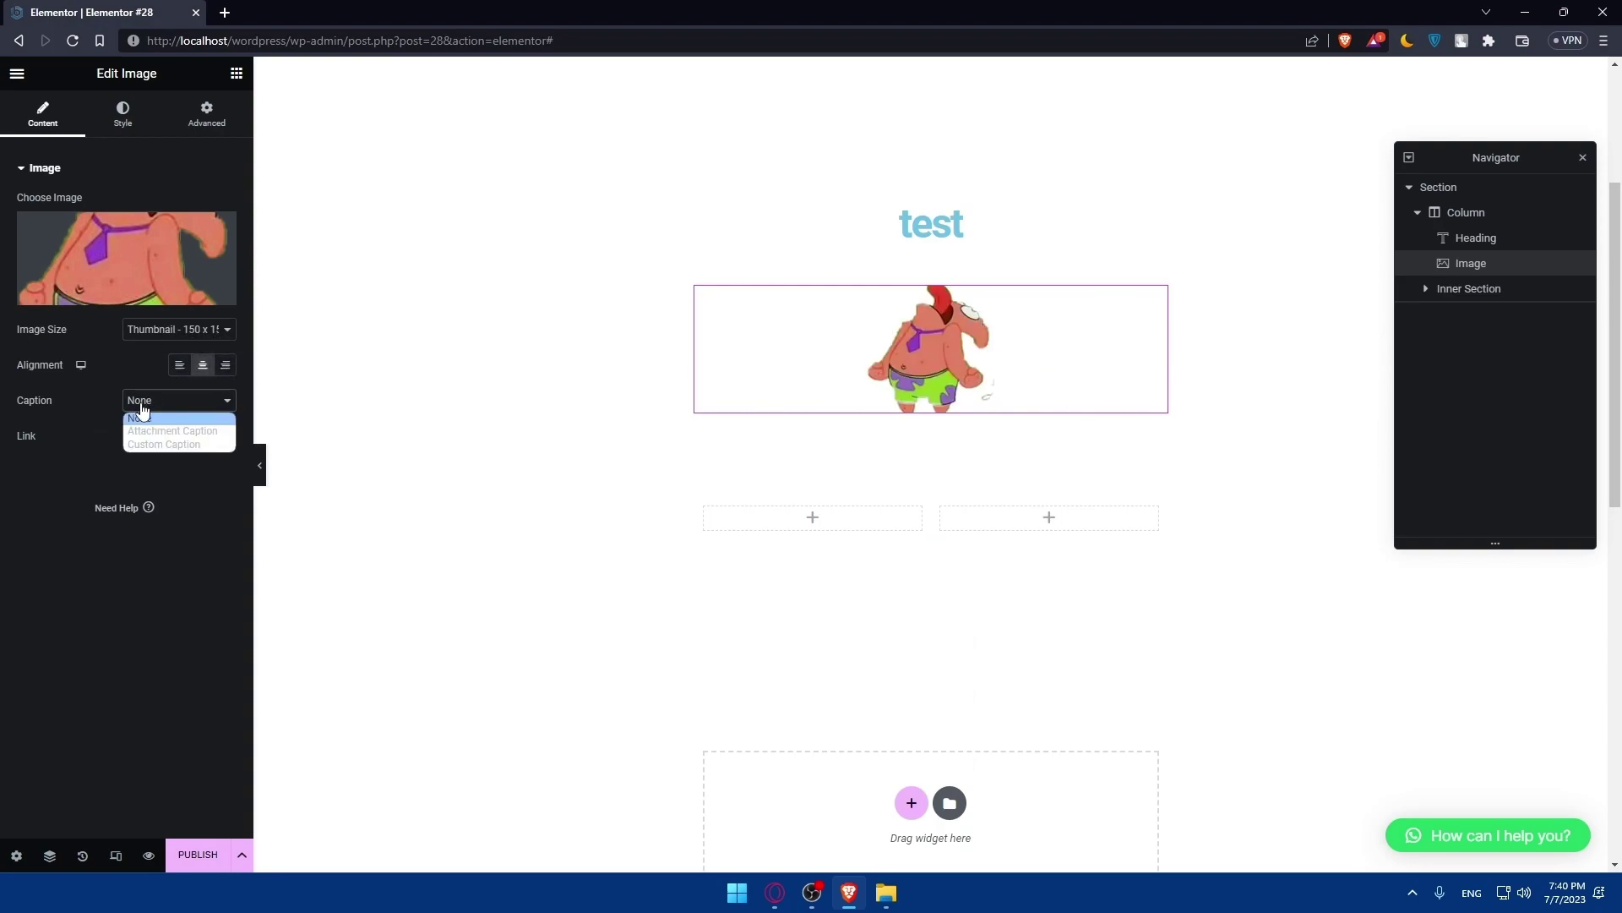
{"action": "left_click", "coordinate": [149, 401]}
{"action": "left_click", "coordinate": [140, 441]}
{"action": "left_click", "coordinate": [140, 431]}
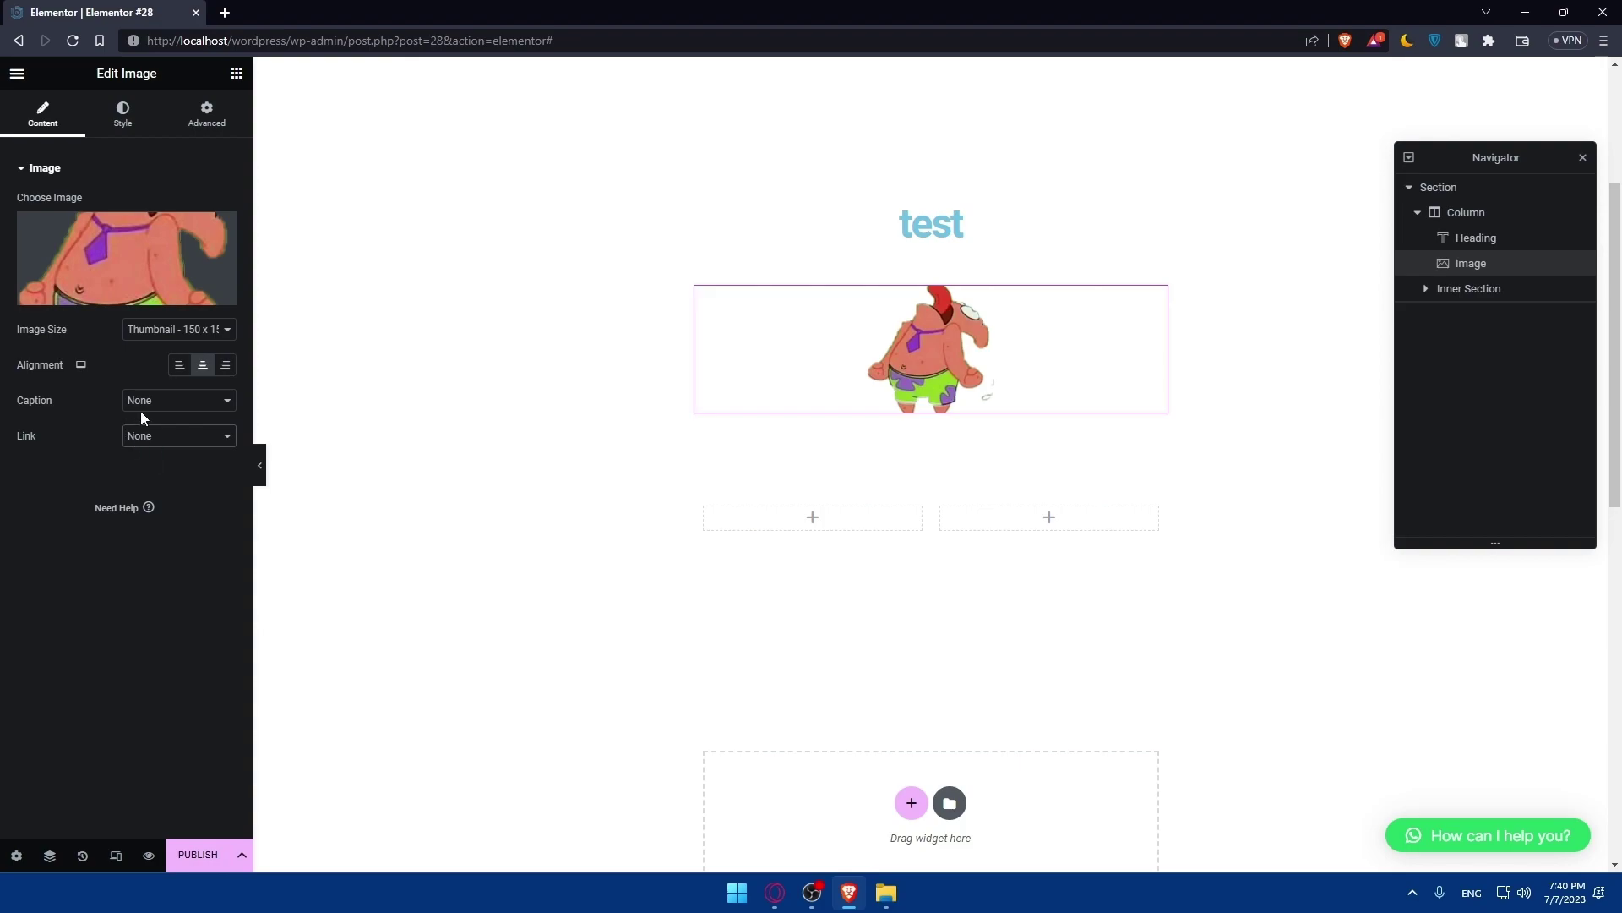
Style the image with width 13%, max width 8% and height 14 px
{"action": "left_click", "coordinate": [118, 118]}
{"action": "mouse_move", "coordinate": [38, 223]}
{"action": "left_mouse_down"}
{"action": "mouse_move", "coordinate": [181, 233]}
{"action": "mouse_move", "coordinate": [16, 223]}
{"action": "mouse_move", "coordinate": [36, 222]}
{"action": "left_mouse_up"}
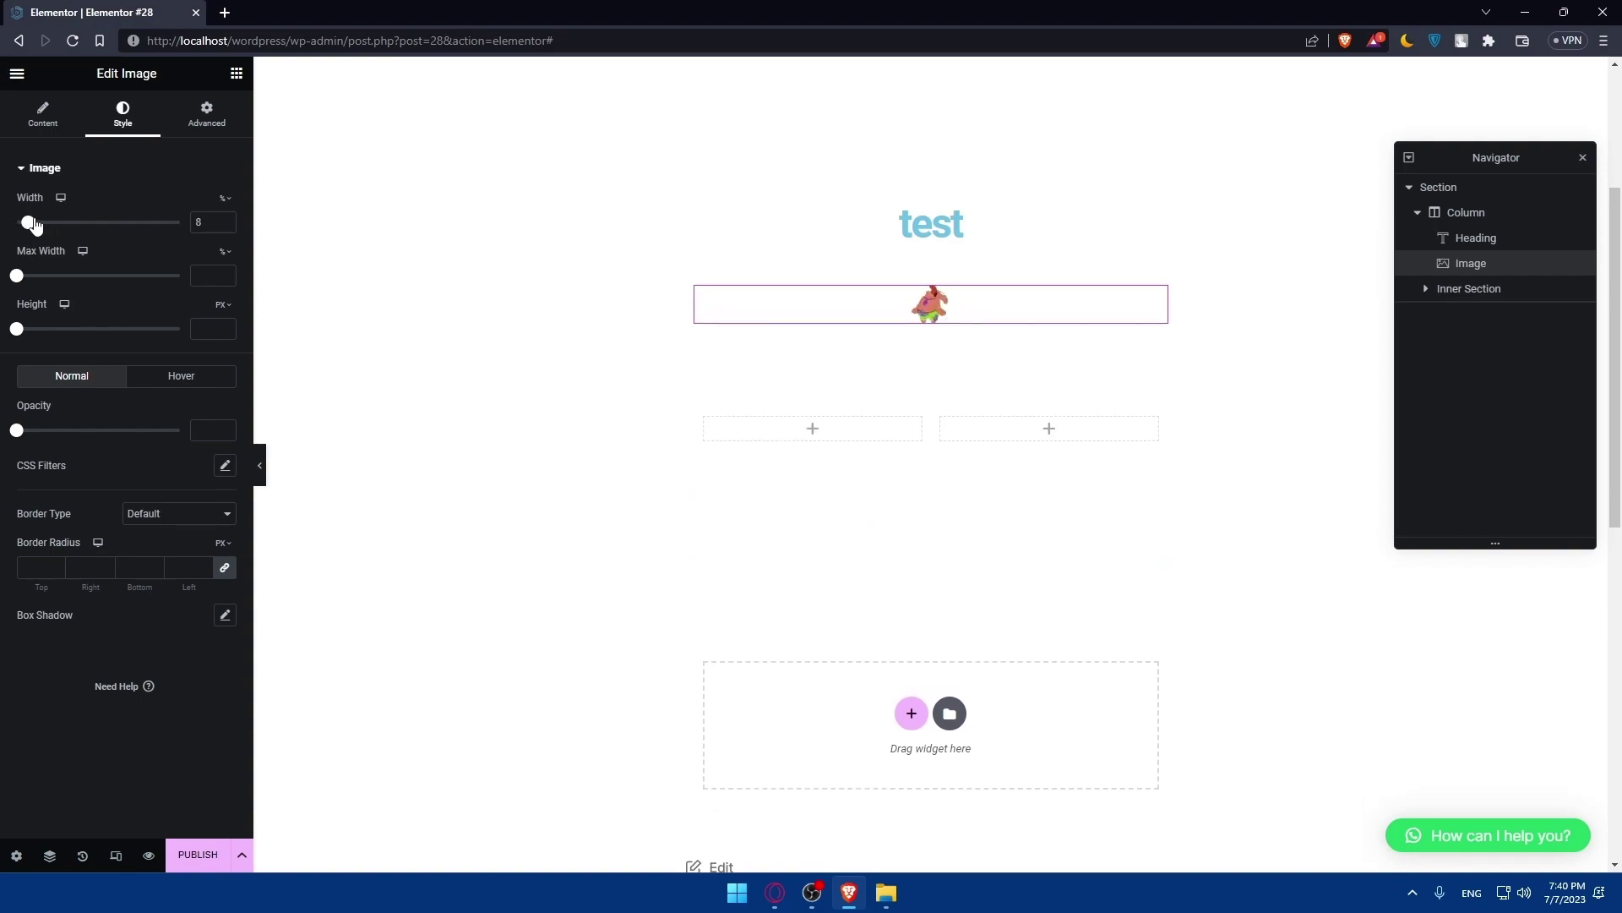
{"action": "left_click_drag", "start_coordinate": [21, 280], "coordinate": [22, 331]}
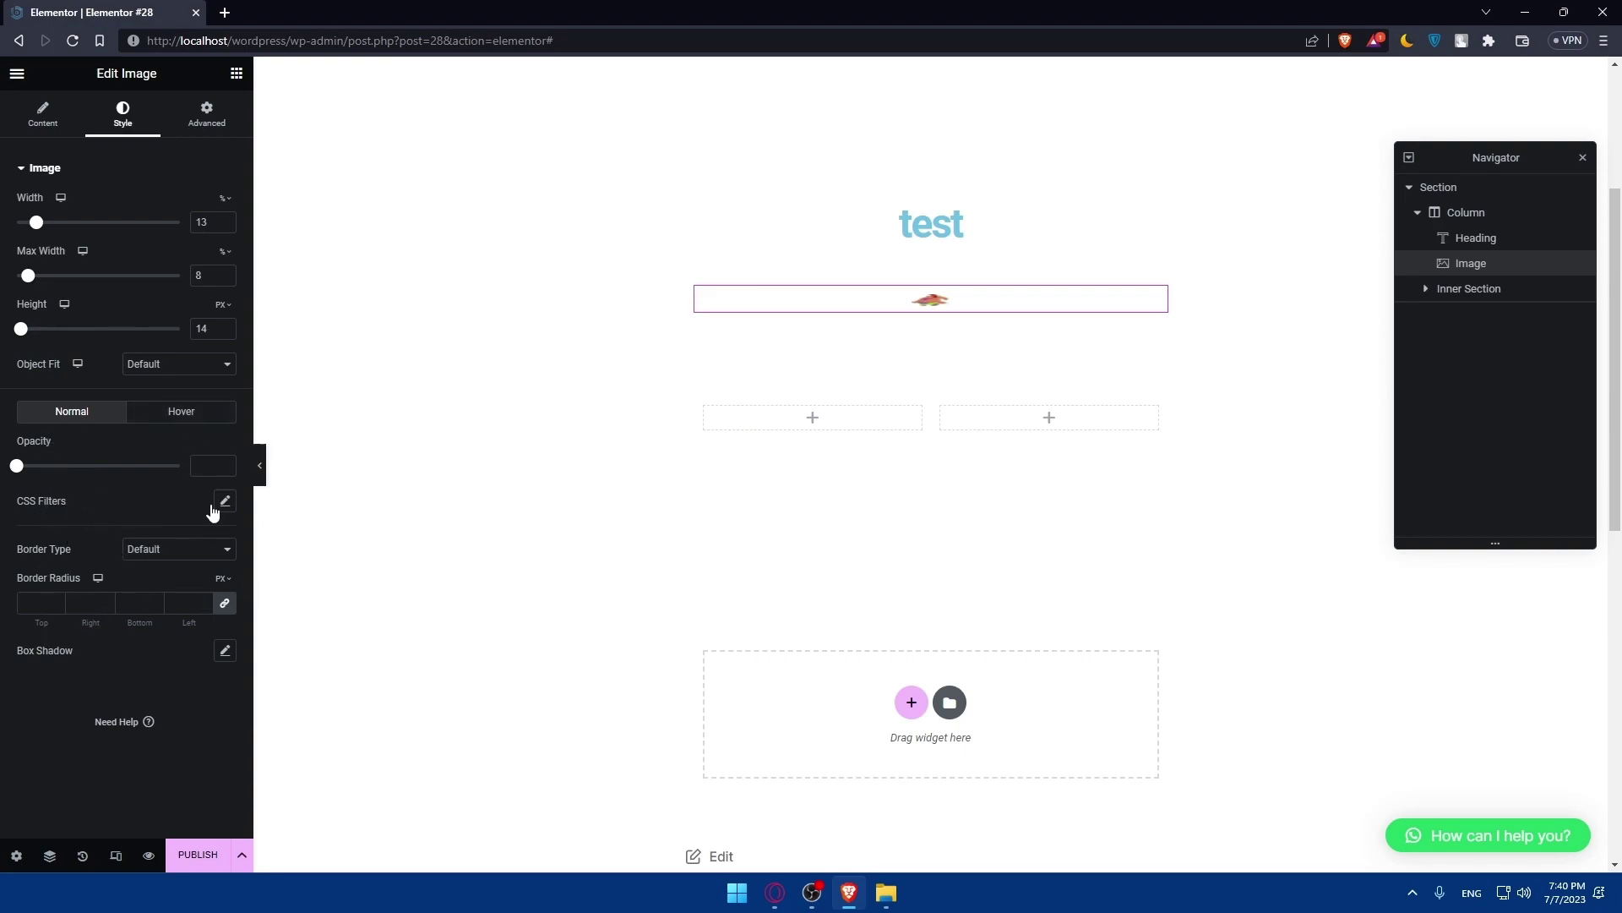
{"action": "left_click", "coordinate": [222, 123]}
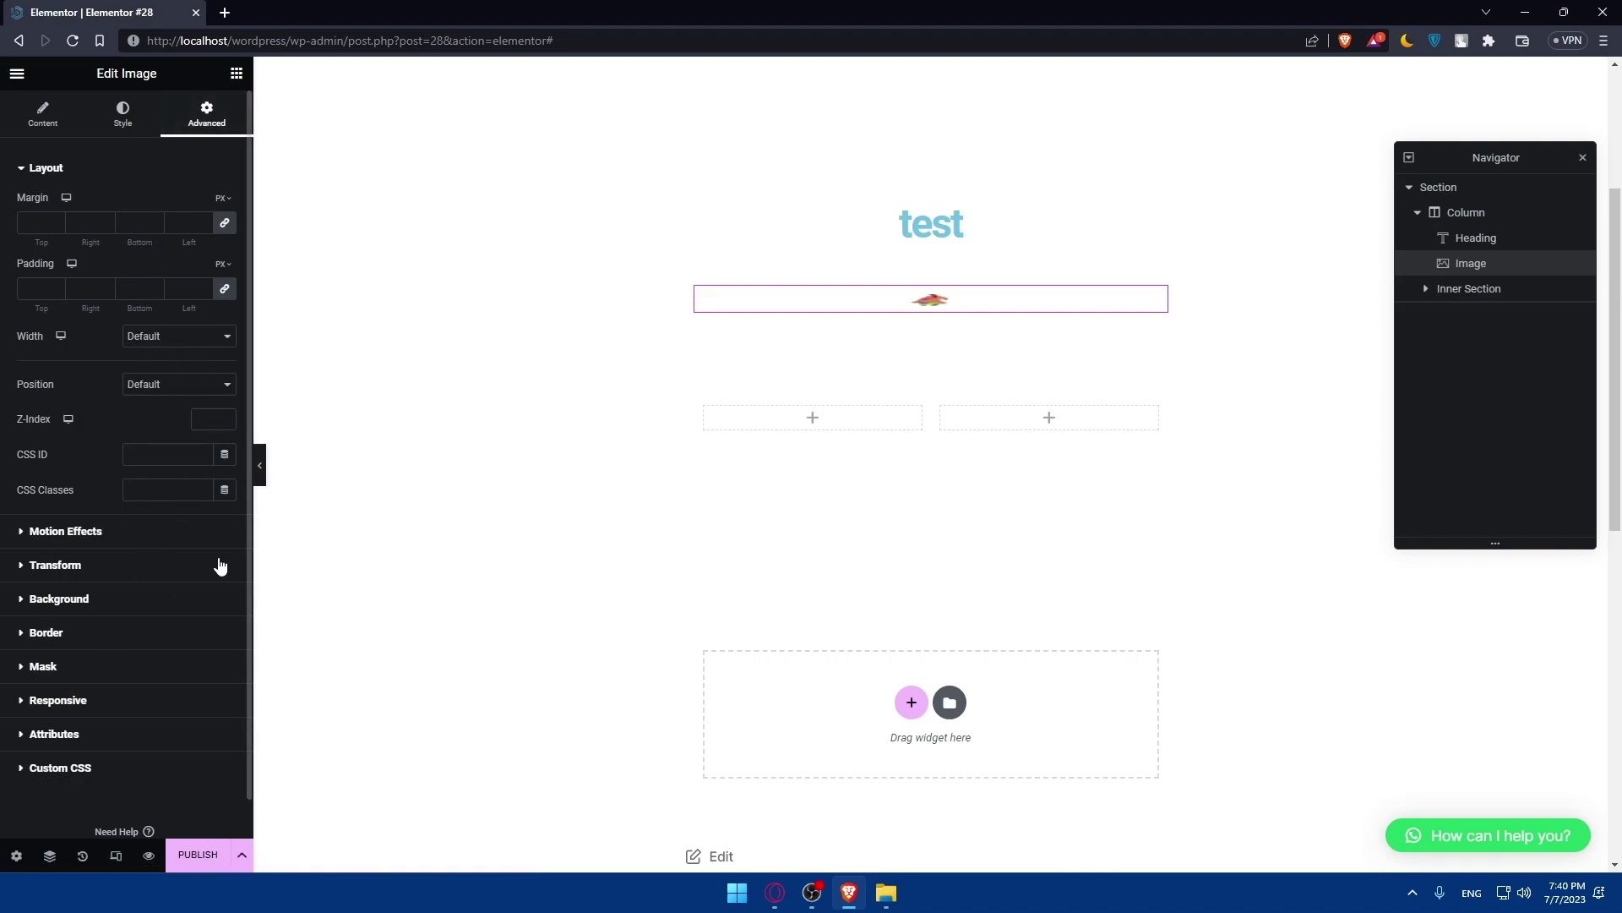
Add a Text Editor widget below the starfish image
{"action": "left_click", "coordinate": [237, 73]}
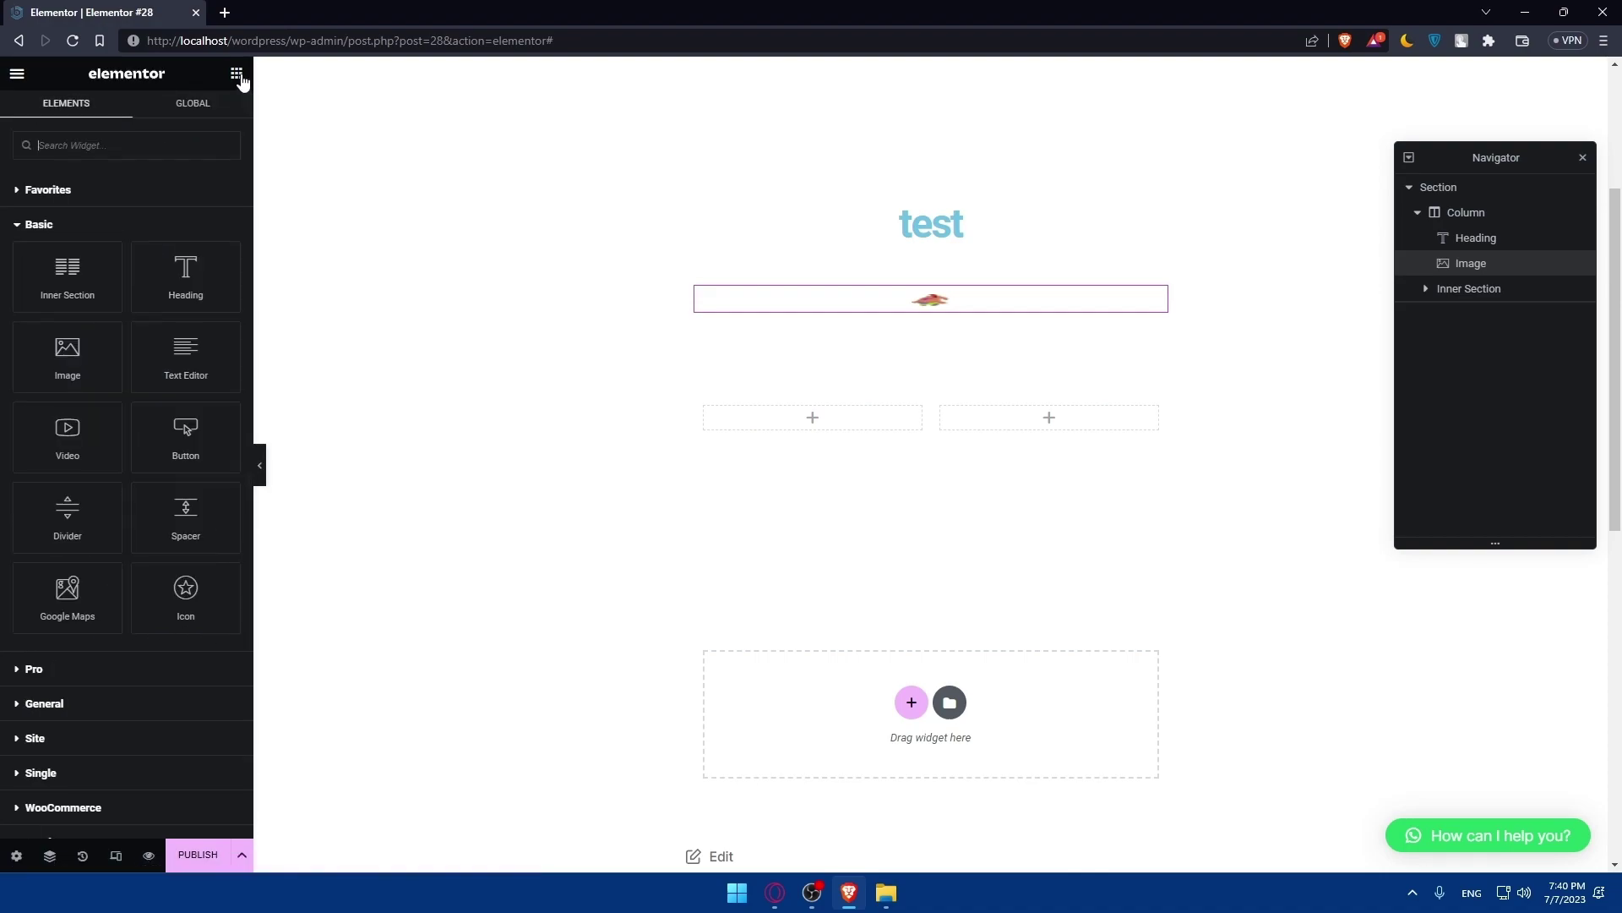
{"action": "left_click_drag", "start_coordinate": [186, 360], "coordinate": [803, 385]}
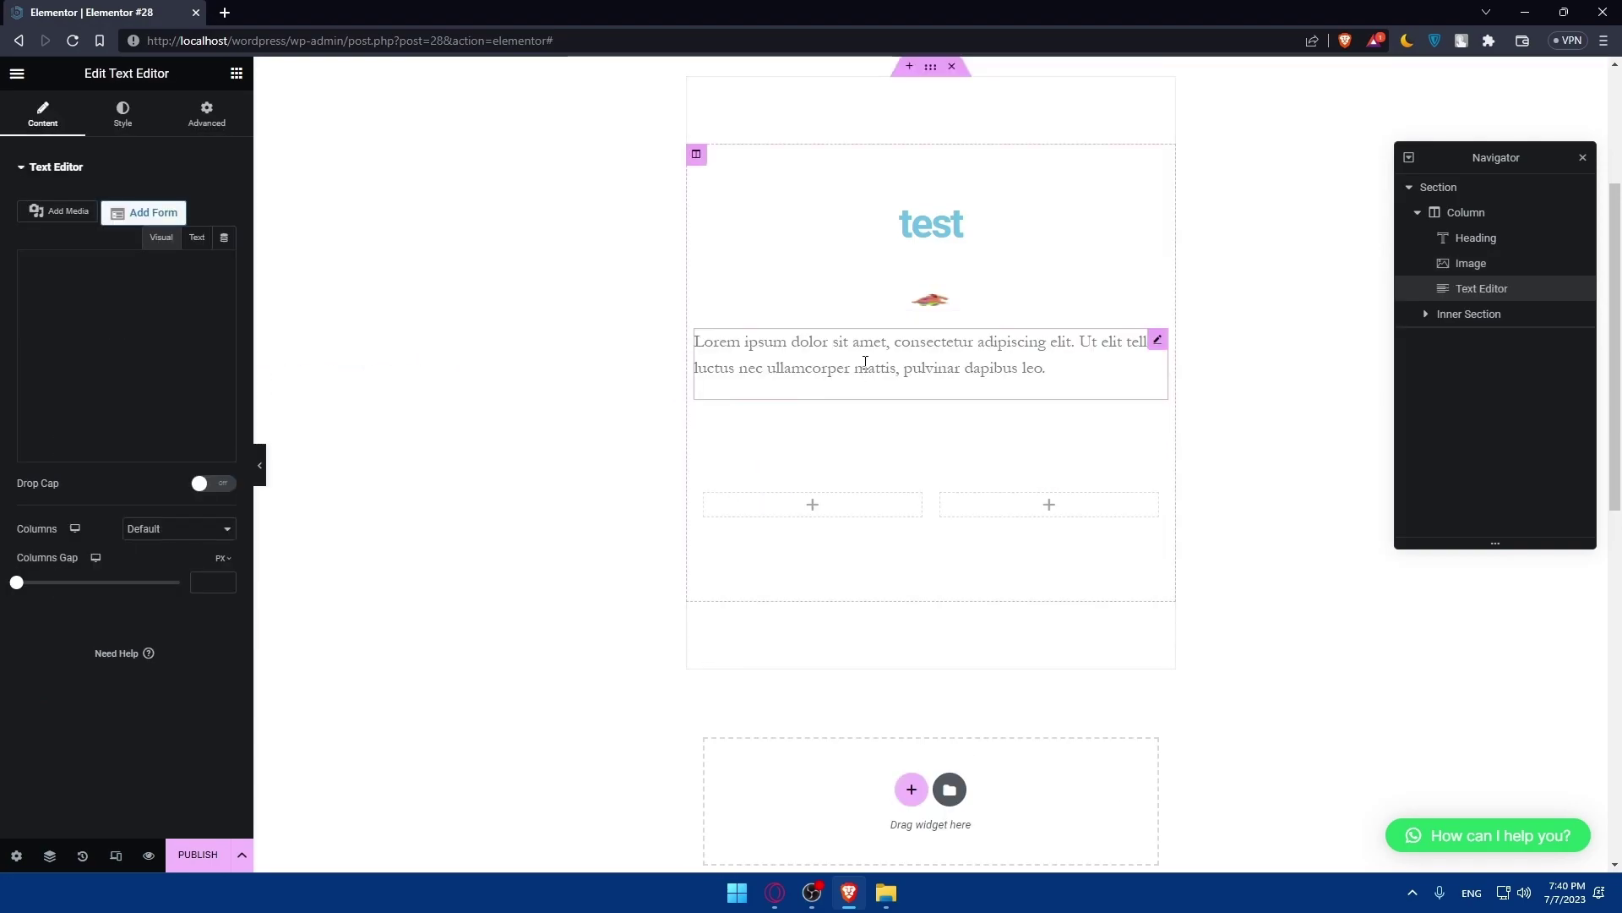
{"action": "left_click_drag", "start_coordinate": [201, 387], "coordinate": [26, 329]}
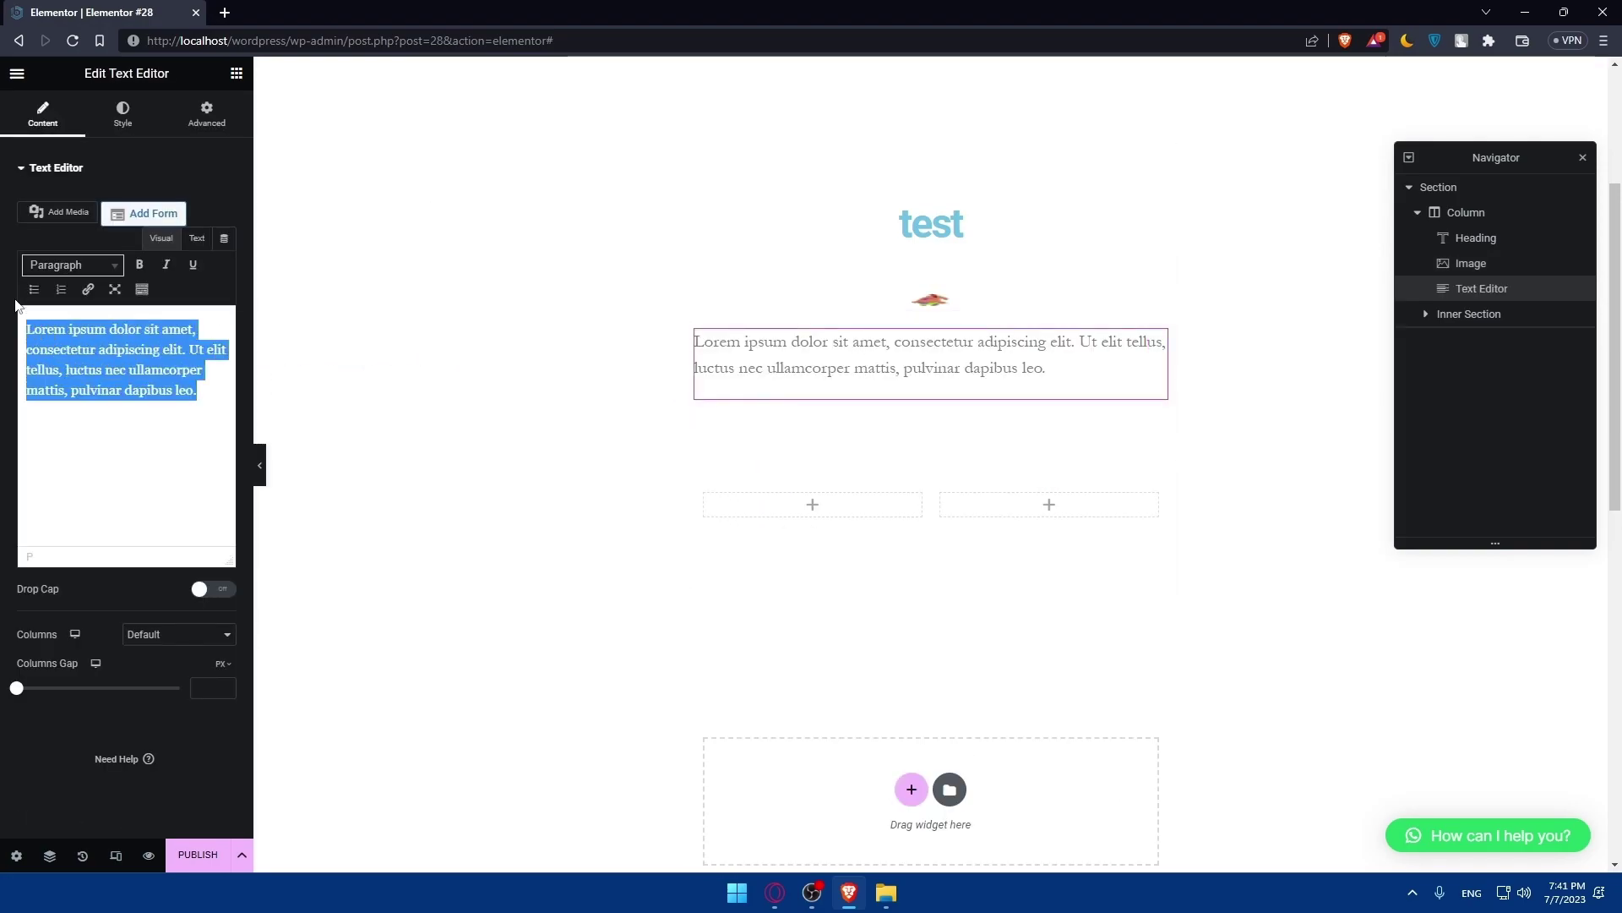
{"action": "left_click", "coordinate": [175, 173]}
{"action": "left_click", "coordinate": [54, 169]}
Replace the lorem ipsum placeholder paragraph with the word 'test'
{"action": "left_click", "coordinate": [123, 113]}
{"action": "left_click", "coordinate": [207, 108]}
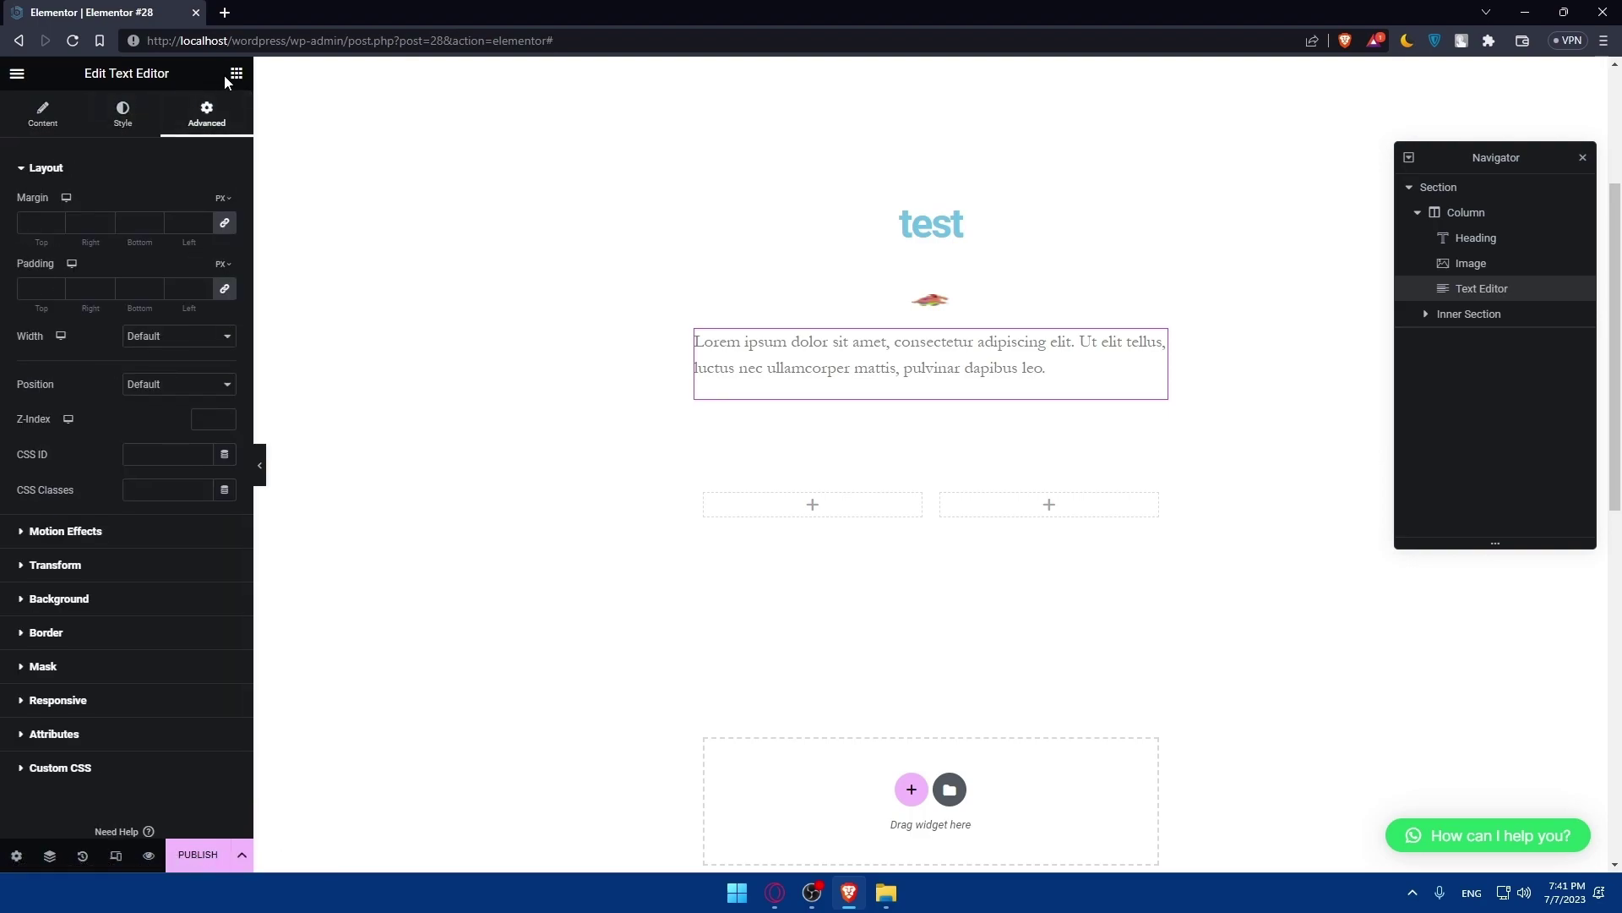
{"action": "left_click", "coordinate": [101, 128]}
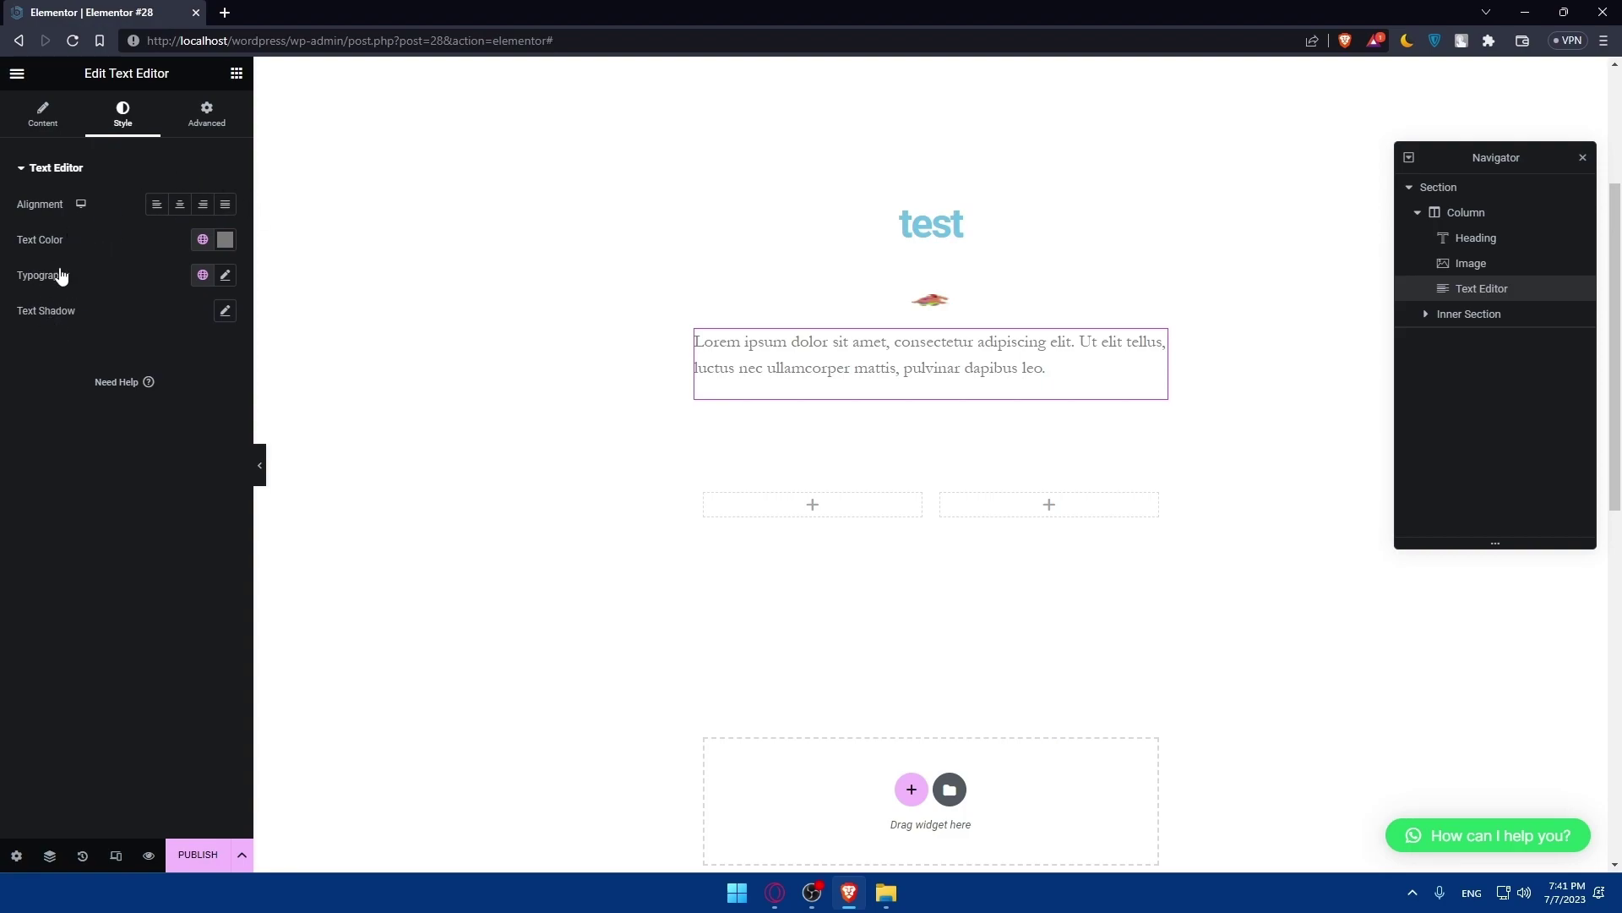
{"action": "left_click", "coordinate": [44, 114]}
{"action": "left_click", "coordinate": [201, 392]}
{"action": "left_click_drag", "start_coordinate": [200, 398], "coordinate": [4, 311]}
{"action": "type", "text": "test"}
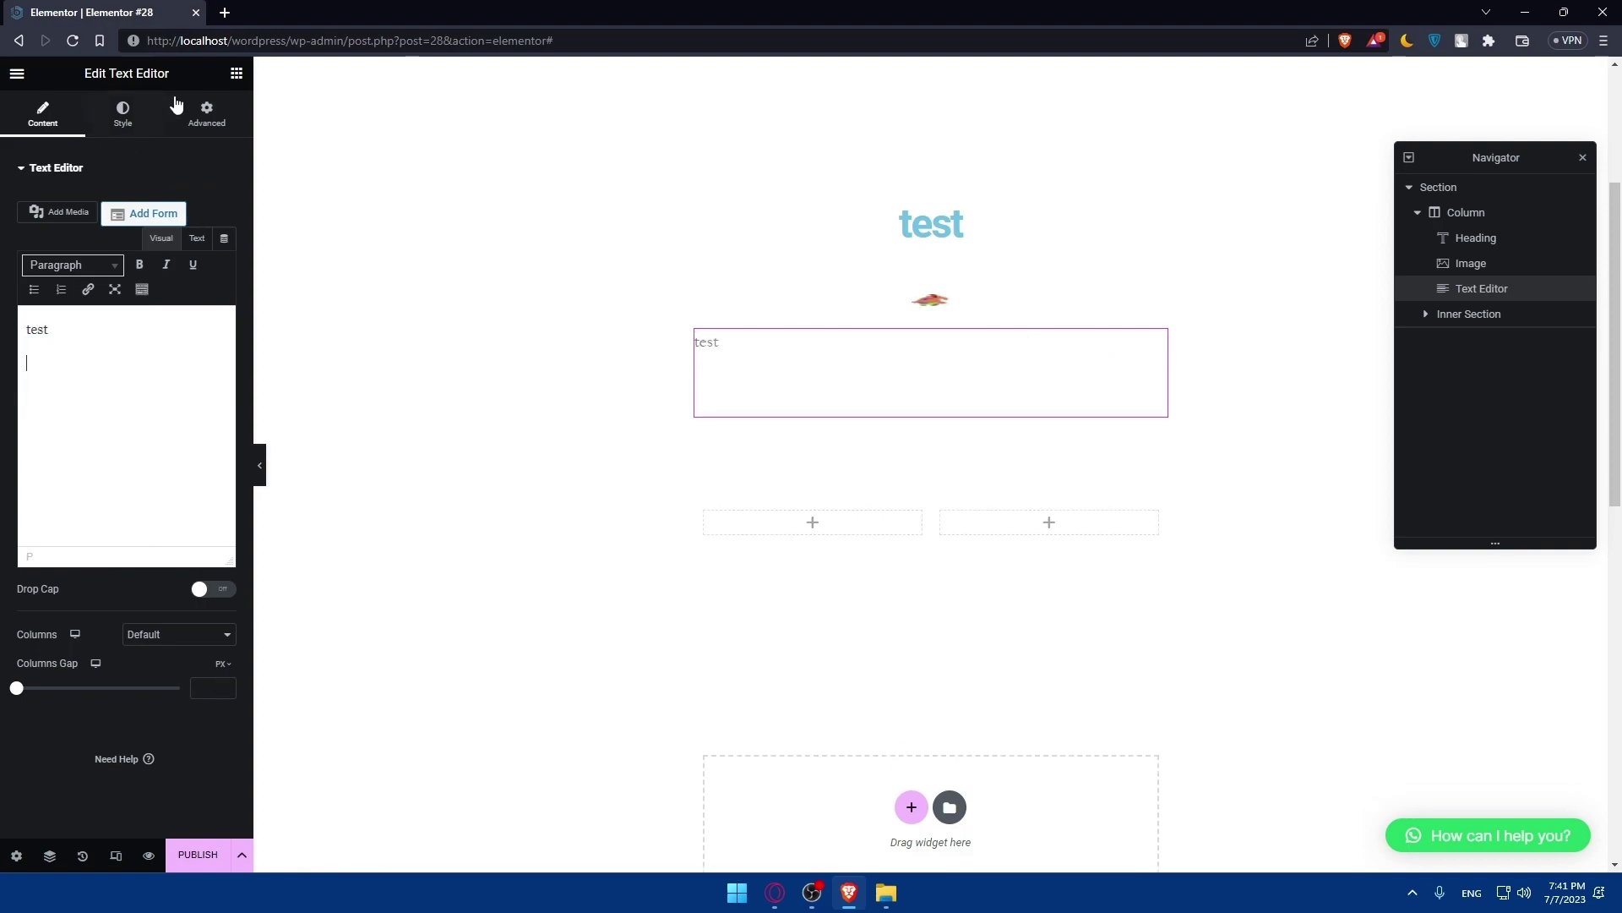
{"action": "left_click", "coordinate": [237, 73]}
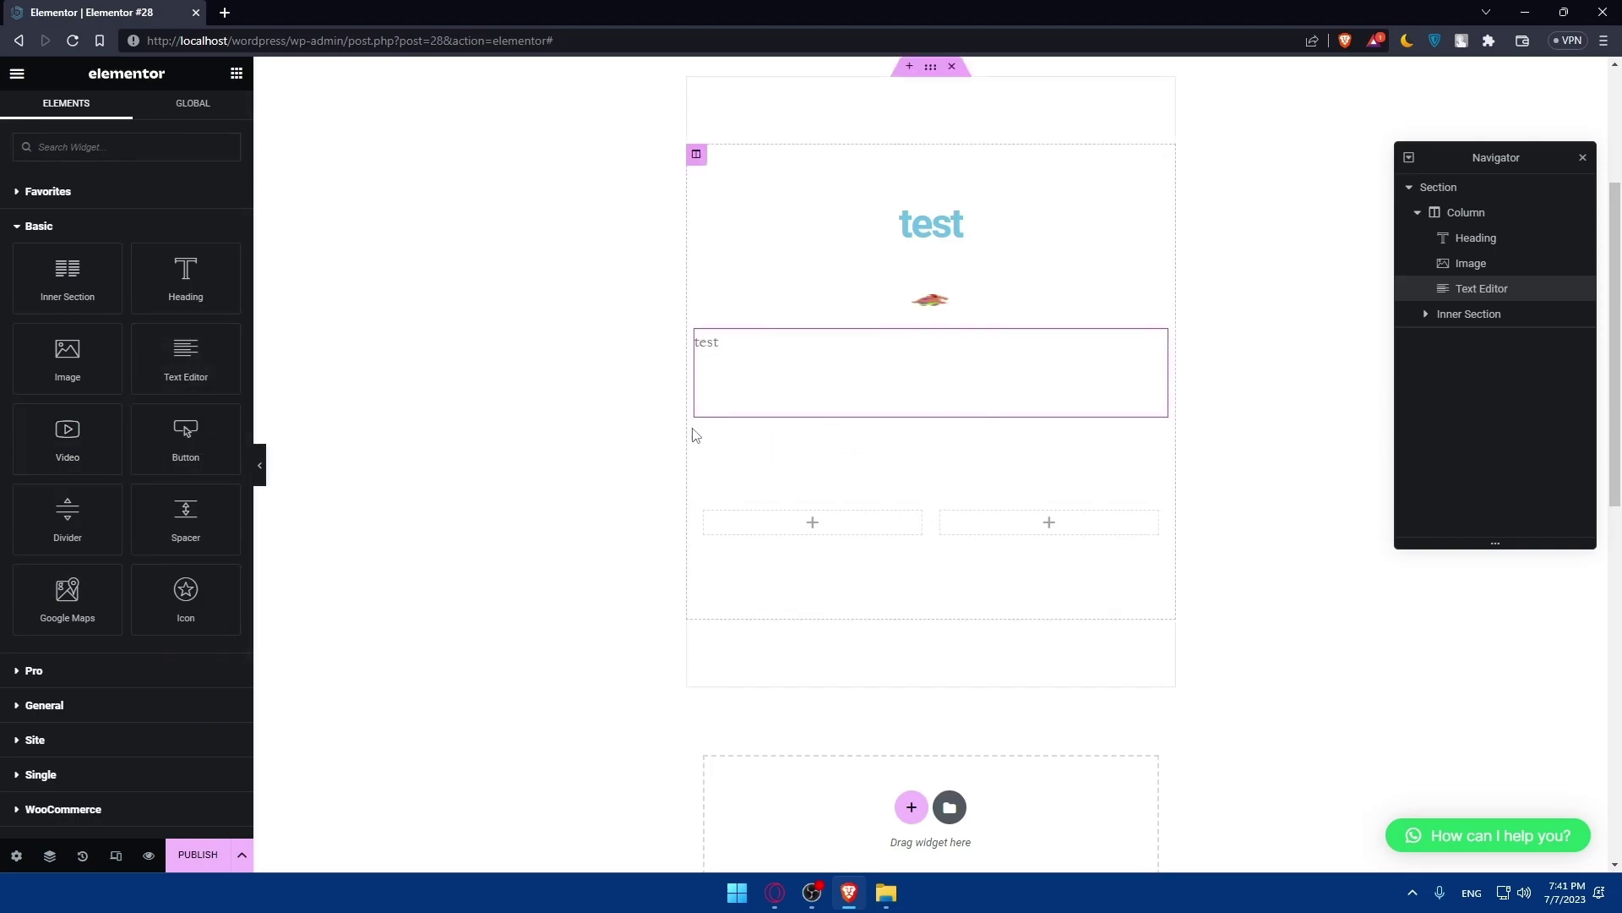
Add a Video widget below the text block and preview the placeholder video
{"action": "left_click_drag", "start_coordinate": [73, 431], "coordinate": [887, 448]}
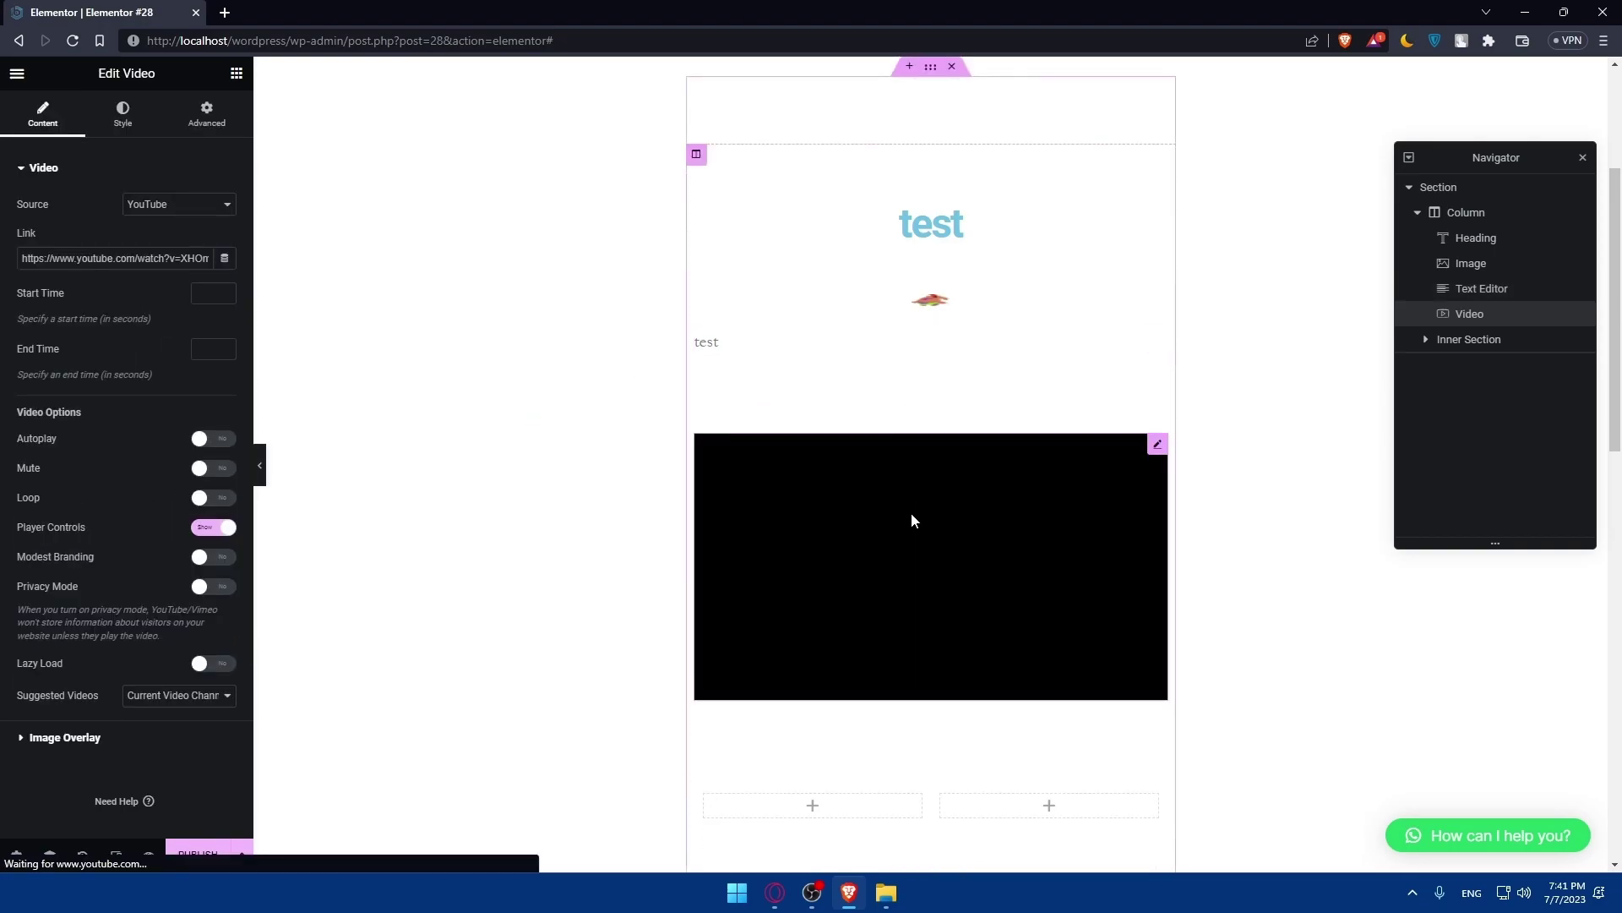
{"action": "left_click", "coordinate": [869, 420]}
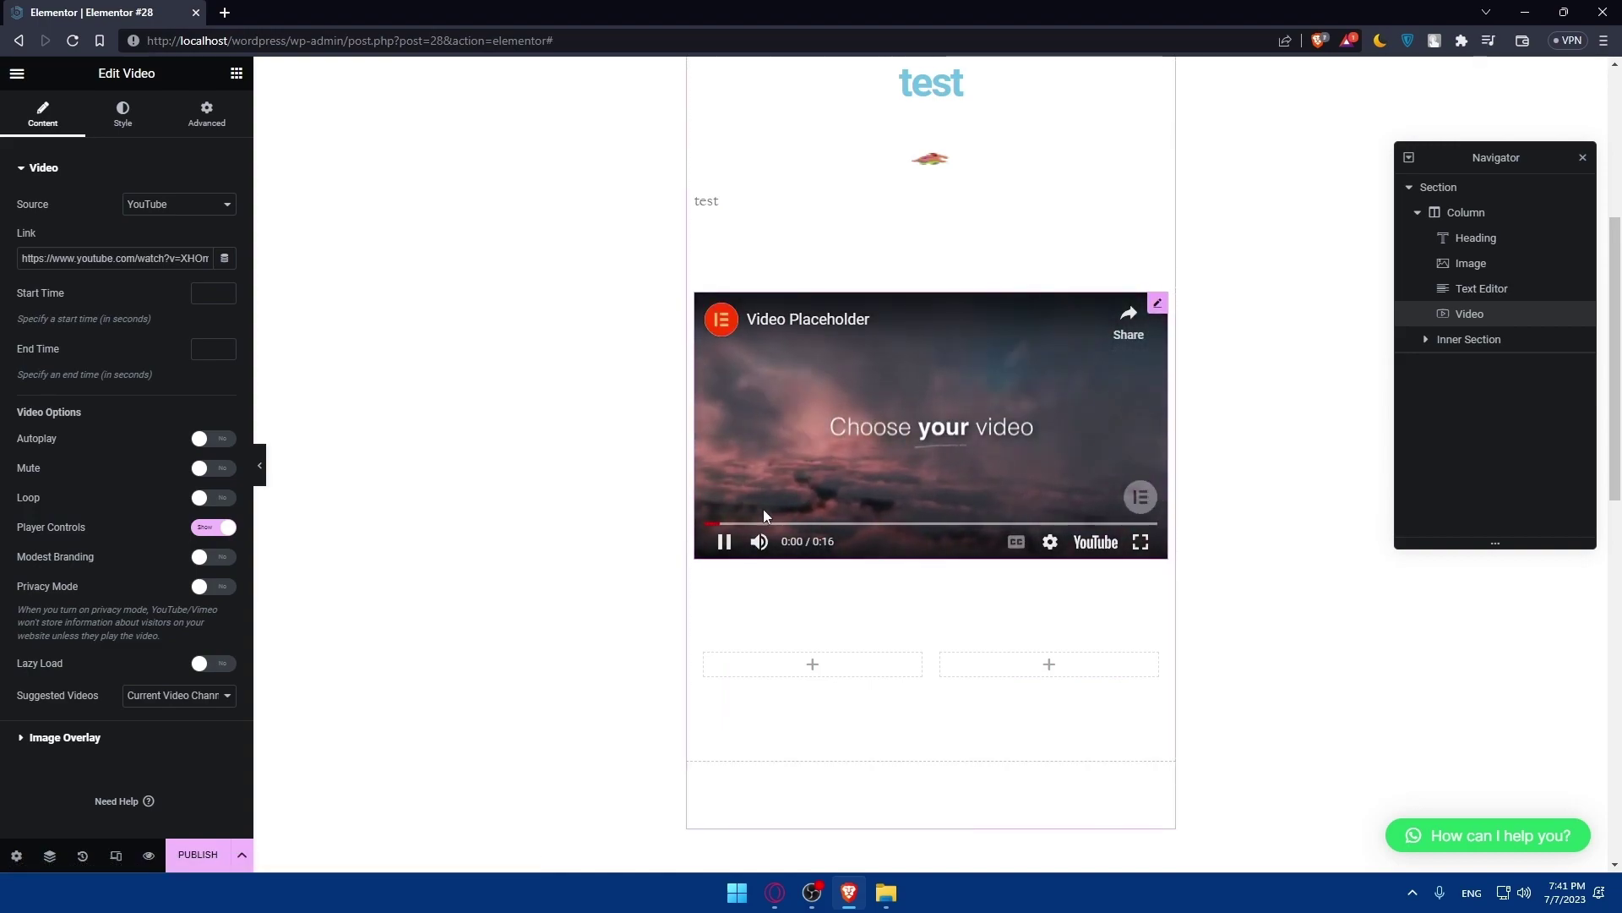
{"action": "left_click", "coordinate": [725, 542]}
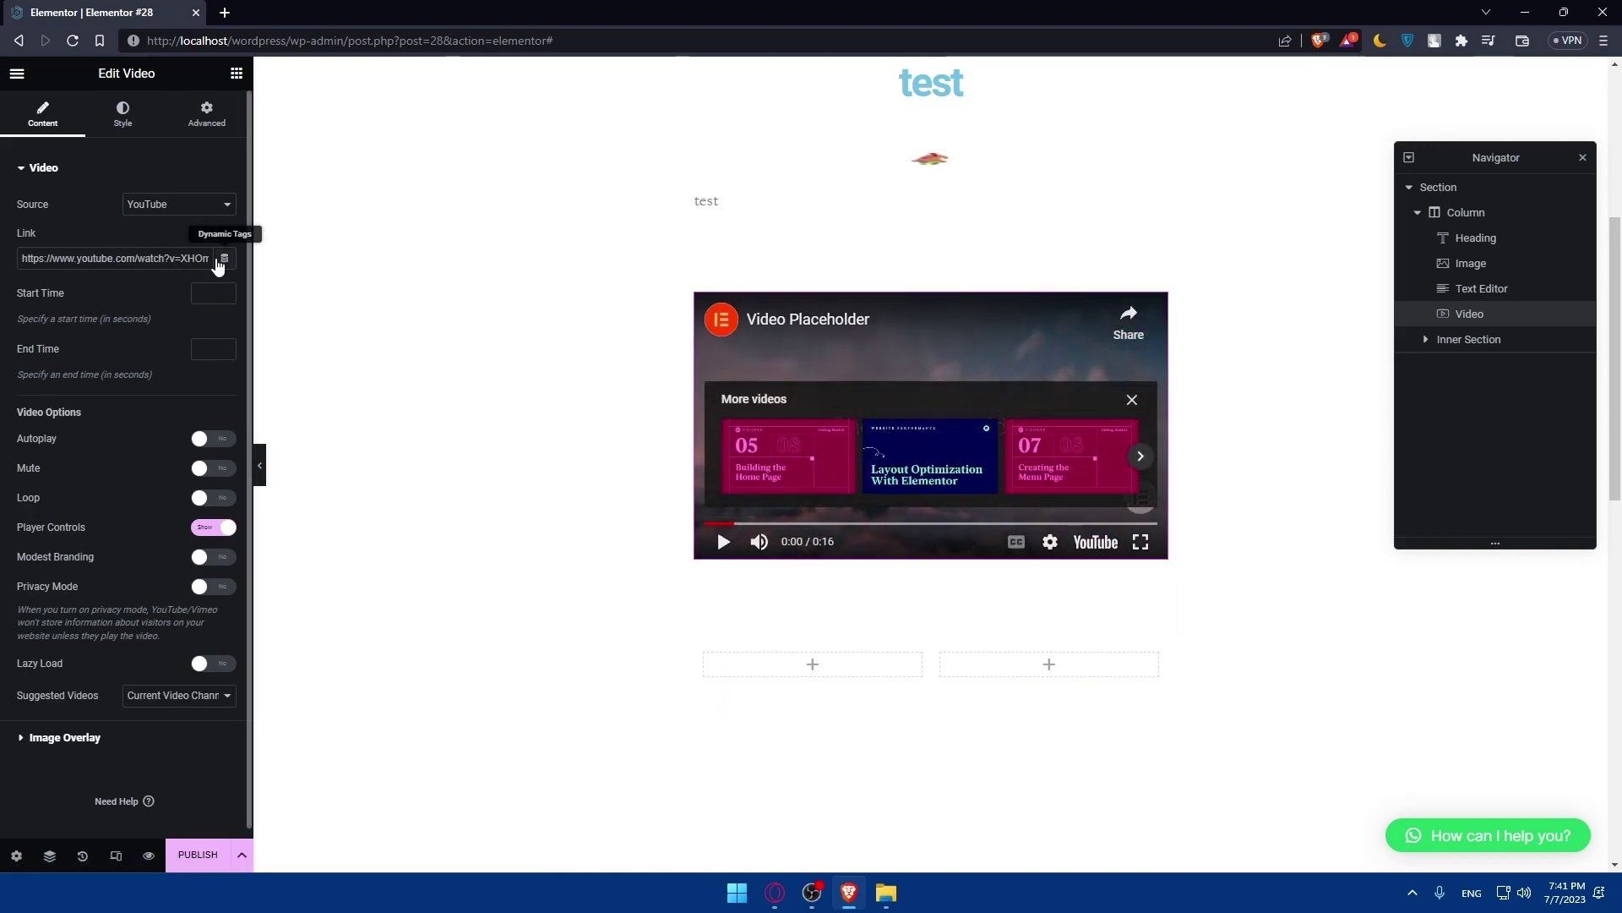
Try the Self Hosted source without picking a file, then set Source back to YouTube
{"action": "left_click", "coordinate": [187, 207]}
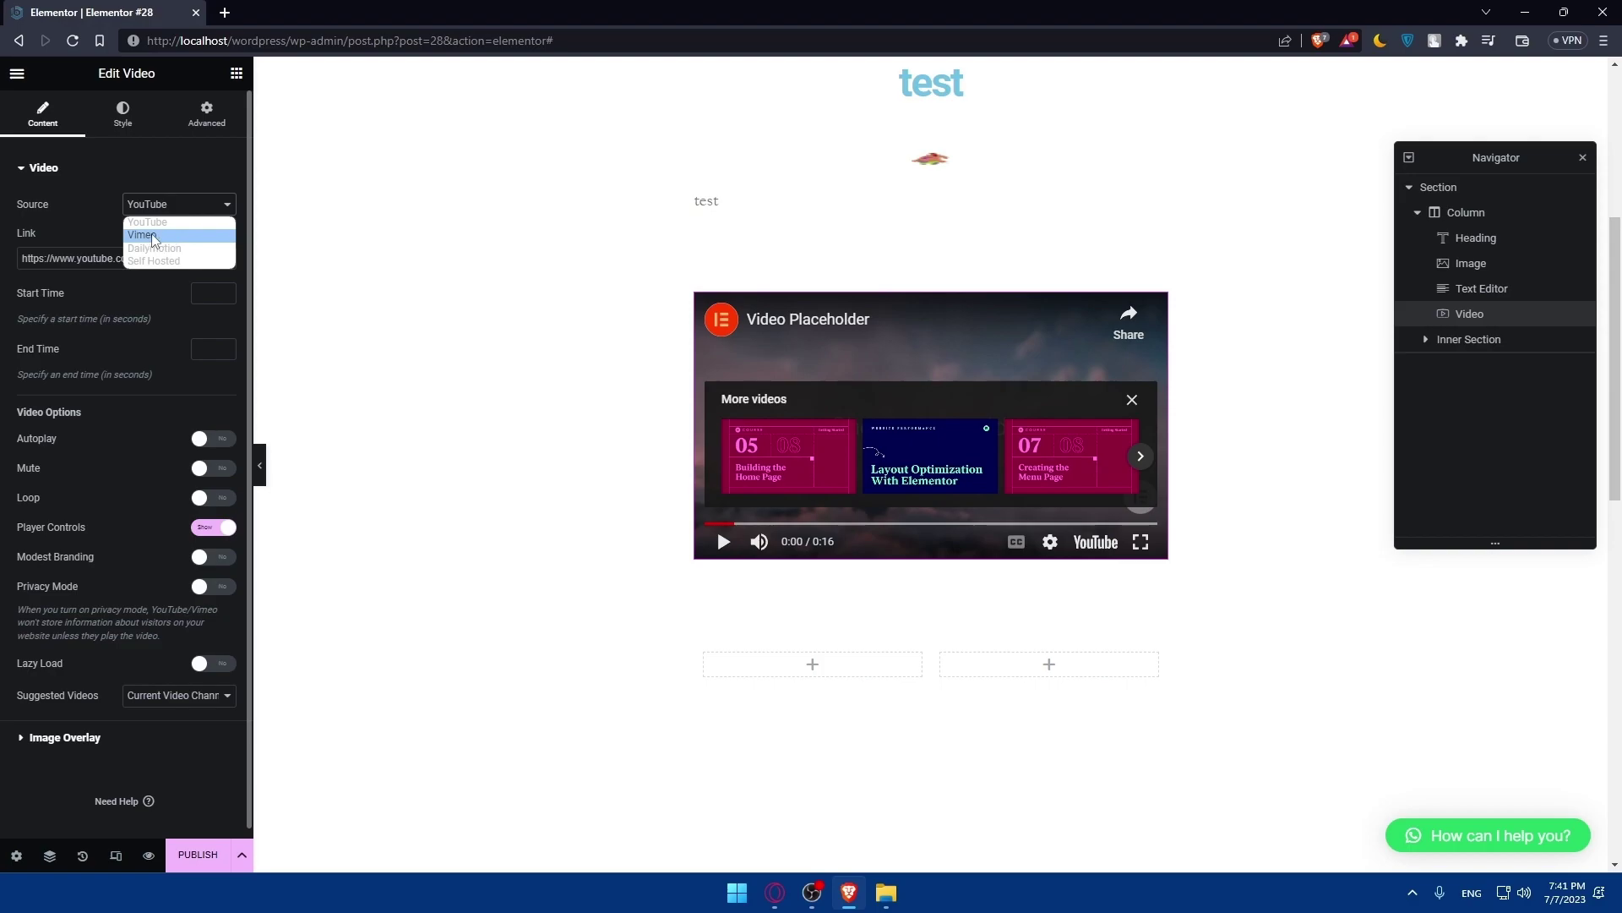
{"action": "left_click", "coordinate": [154, 261]}
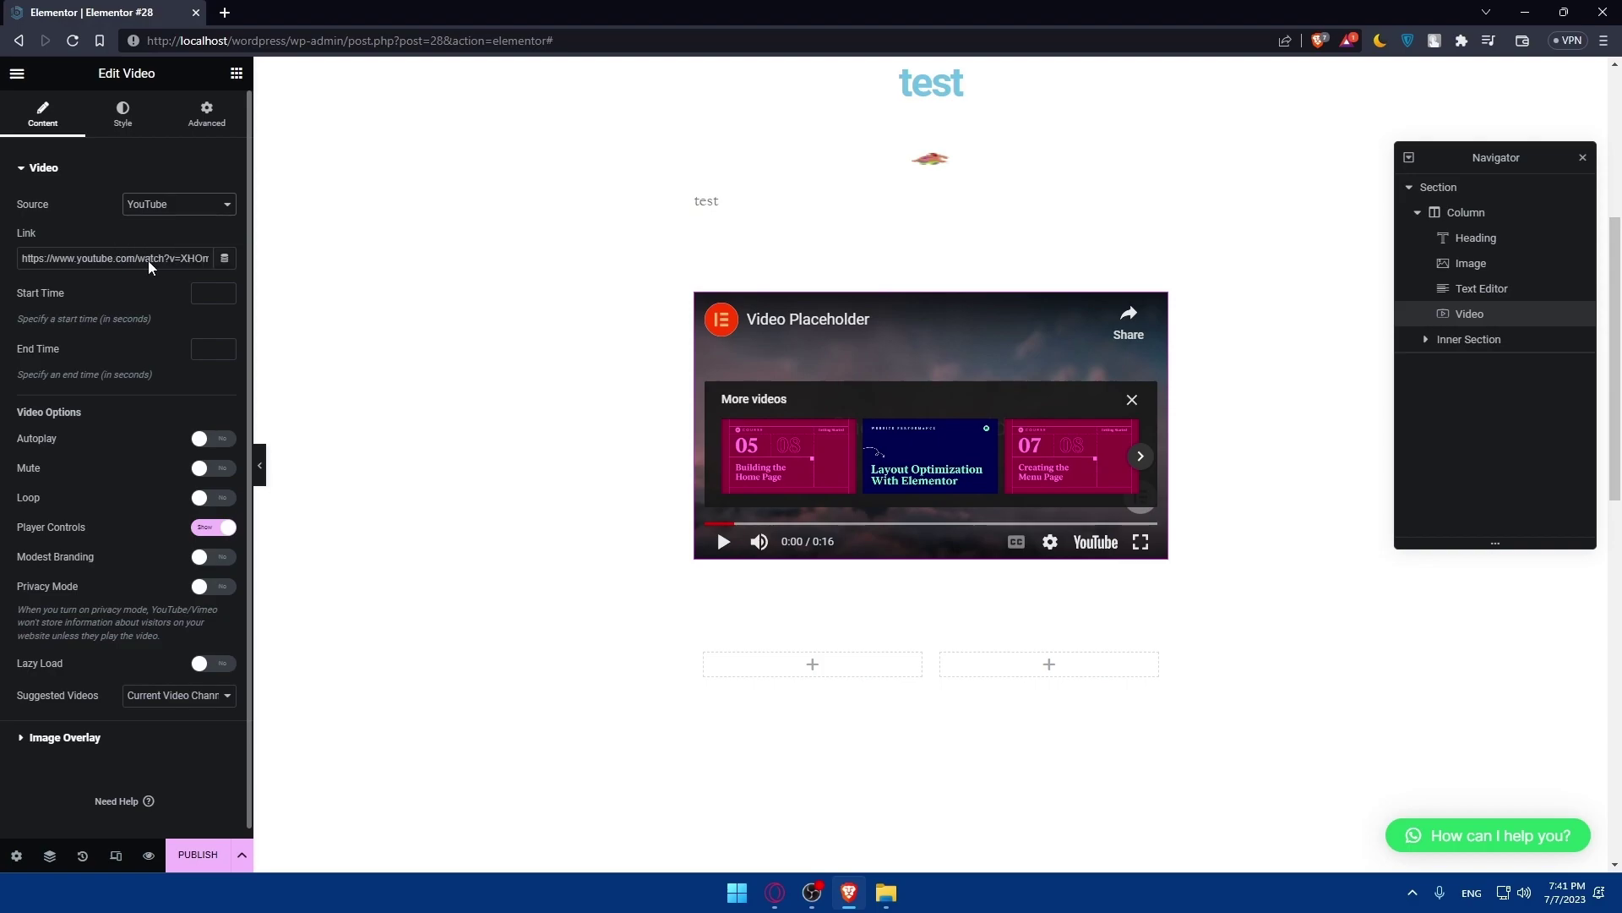
{"action": "left_click", "coordinate": [149, 308]}
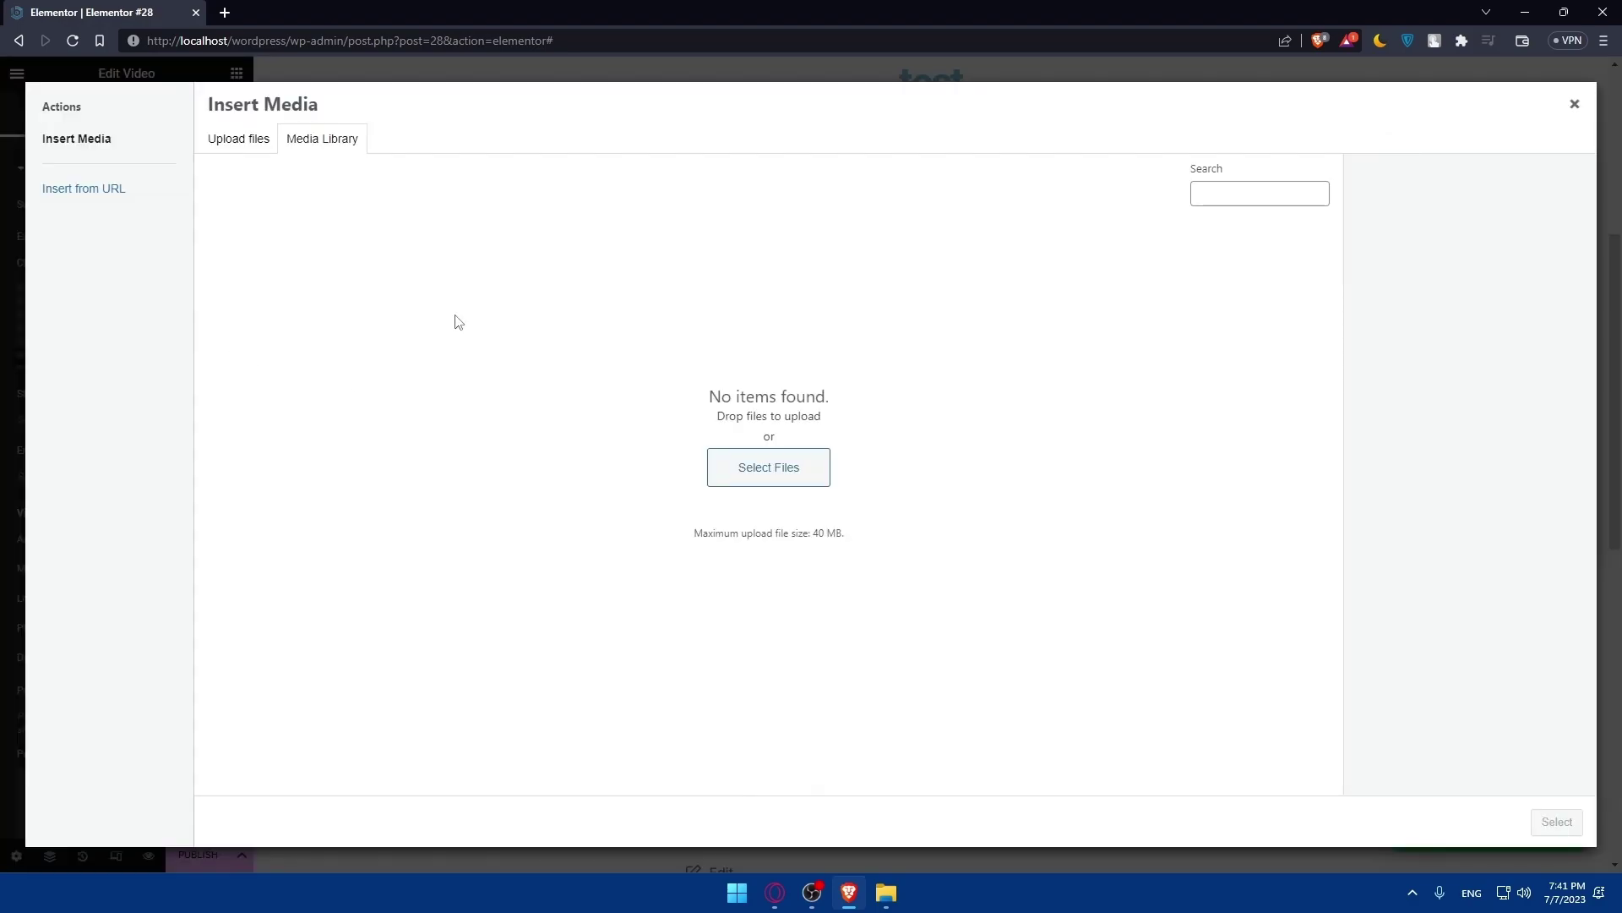
{"action": "left_click", "coordinate": [1574, 103]}
{"action": "left_click", "coordinate": [179, 167]}
{"action": "left_click", "coordinate": [180, 209]}
{"action": "left_click", "coordinate": [62, 173]}
{"action": "left_click", "coordinate": [84, 178]}
{"action": "left_click", "coordinate": [104, 177]}
{"action": "left_click", "coordinate": [136, 205]}
{"action": "left_click", "coordinate": [139, 216]}
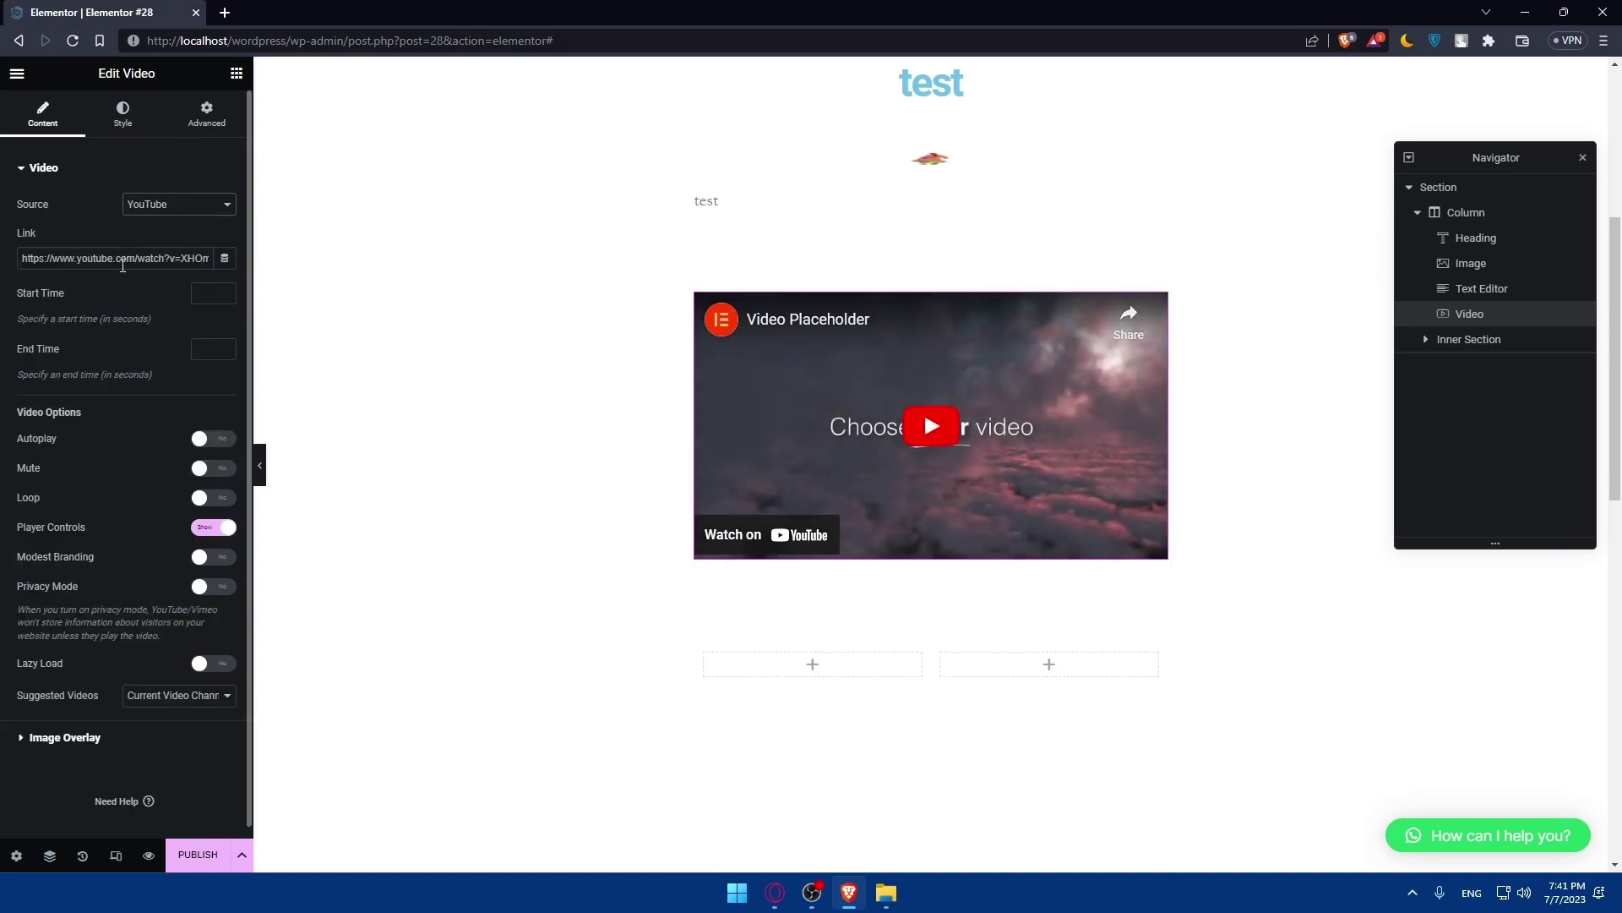
Play and pause the placeholder video and check its player settings
{"action": "left_click", "coordinate": [774, 892]}
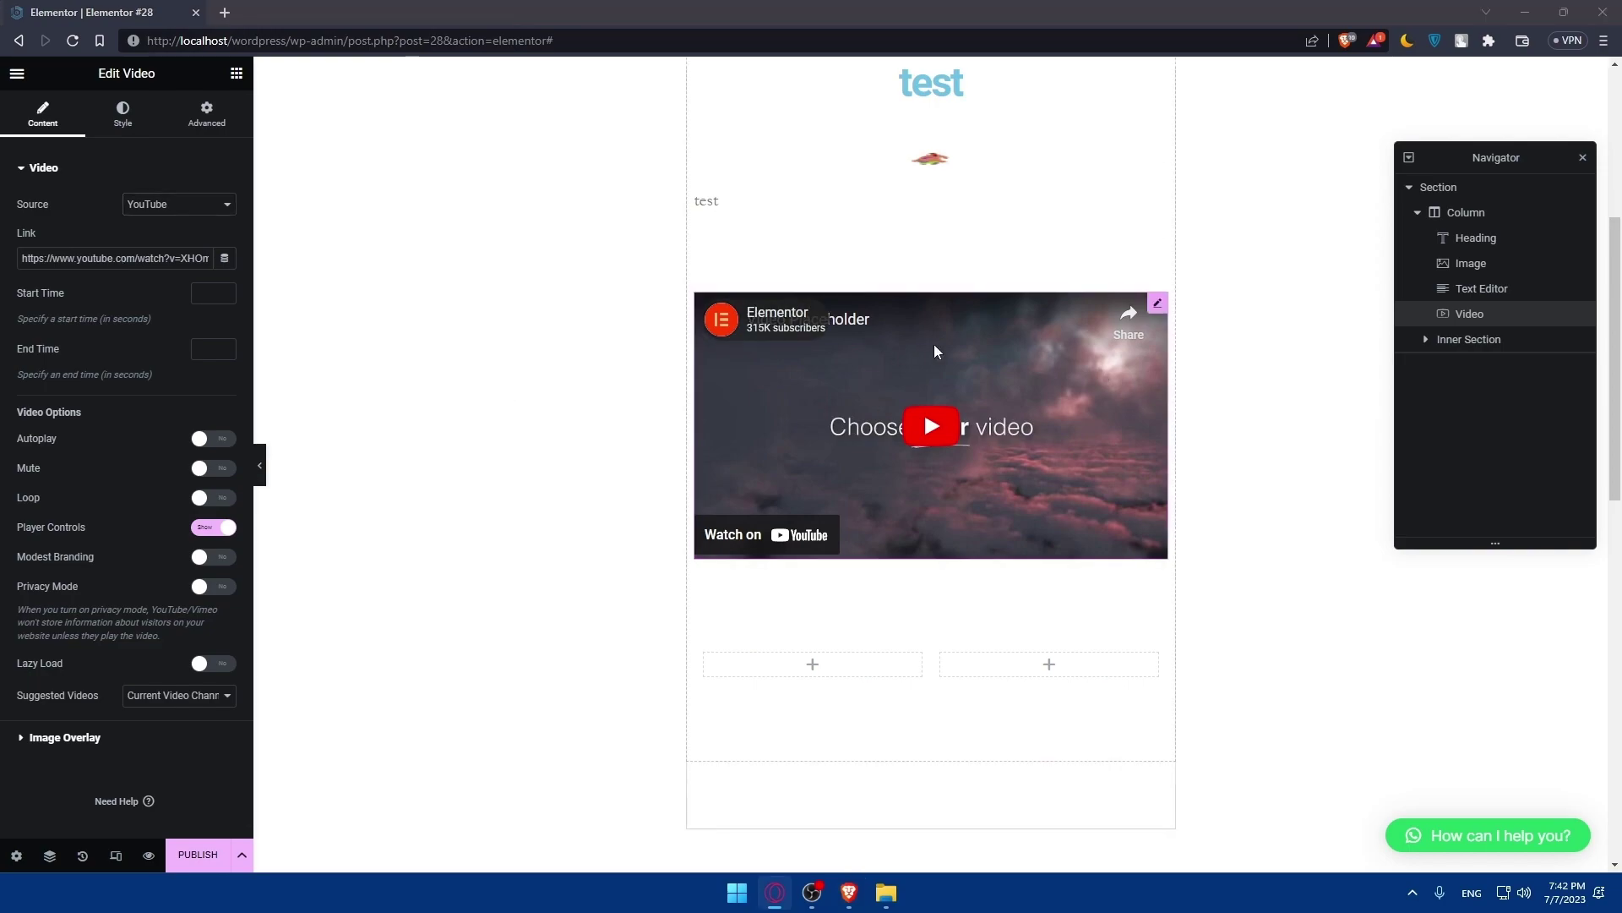
{"action": "left_click", "coordinate": [931, 425]}
{"action": "left_click", "coordinate": [724, 540]}
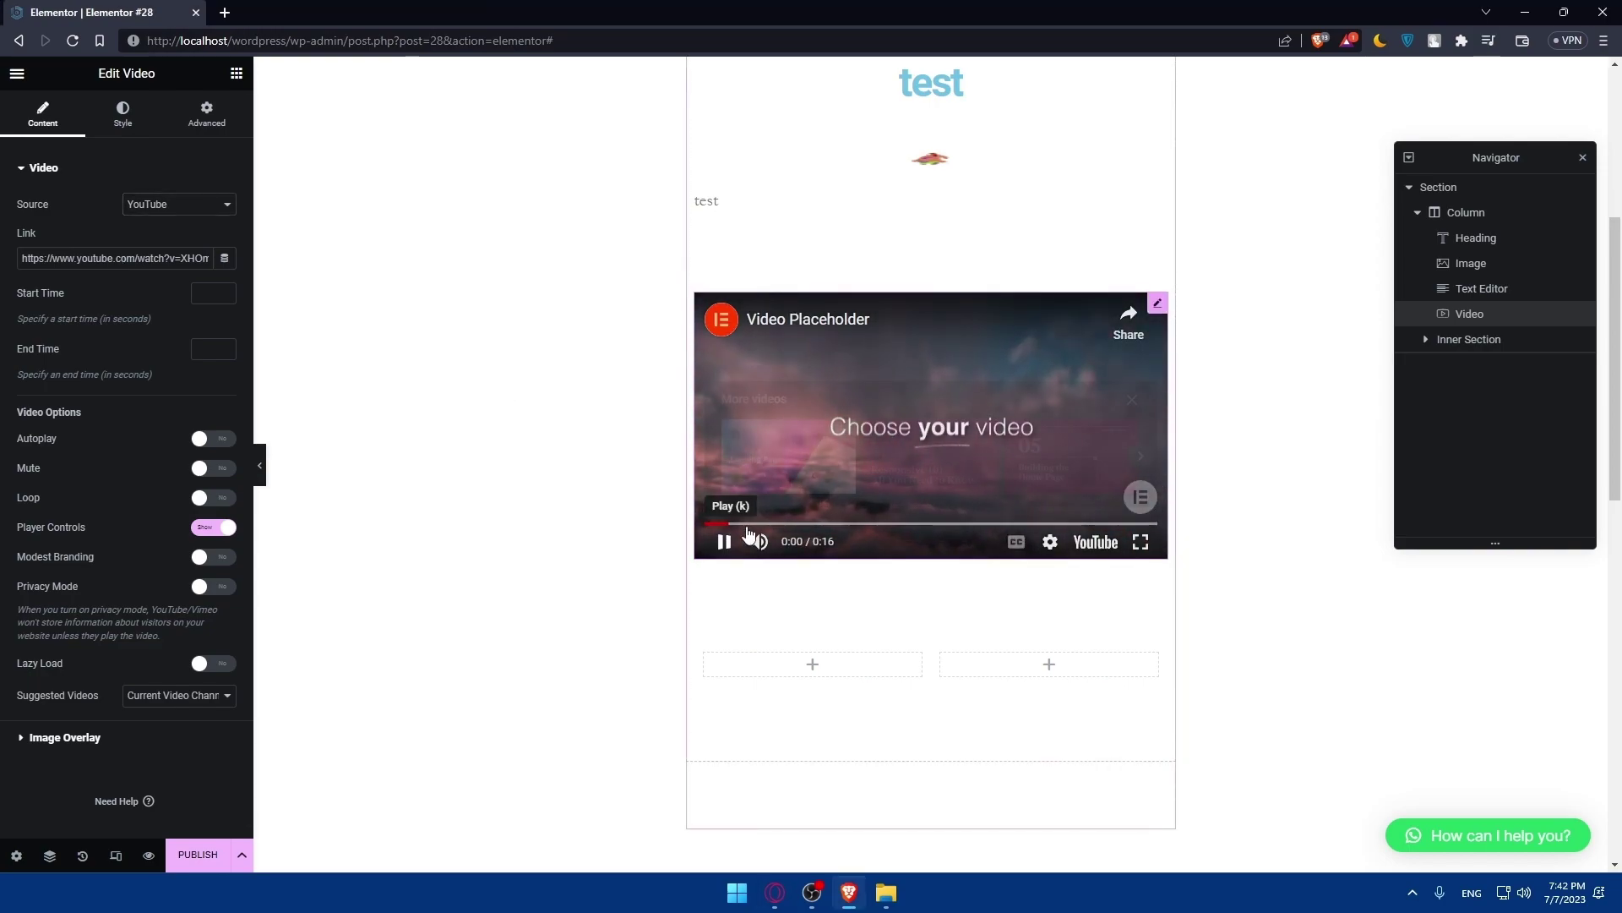
{"action": "left_click", "coordinate": [1050, 542]}
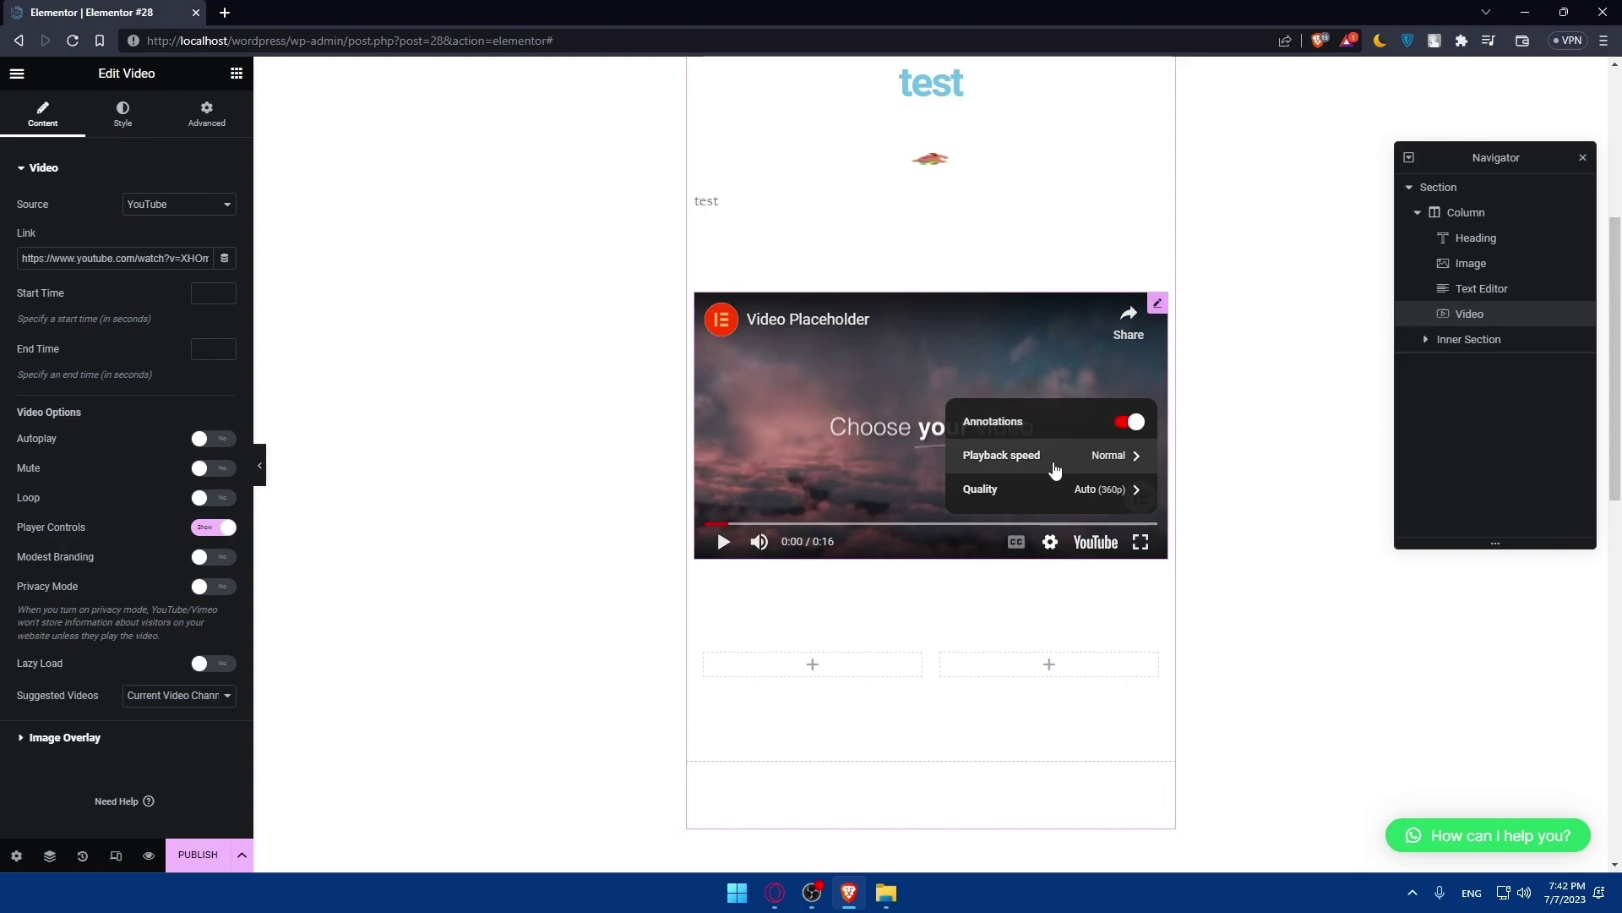
{"action": "left_click", "coordinate": [579, 542]}
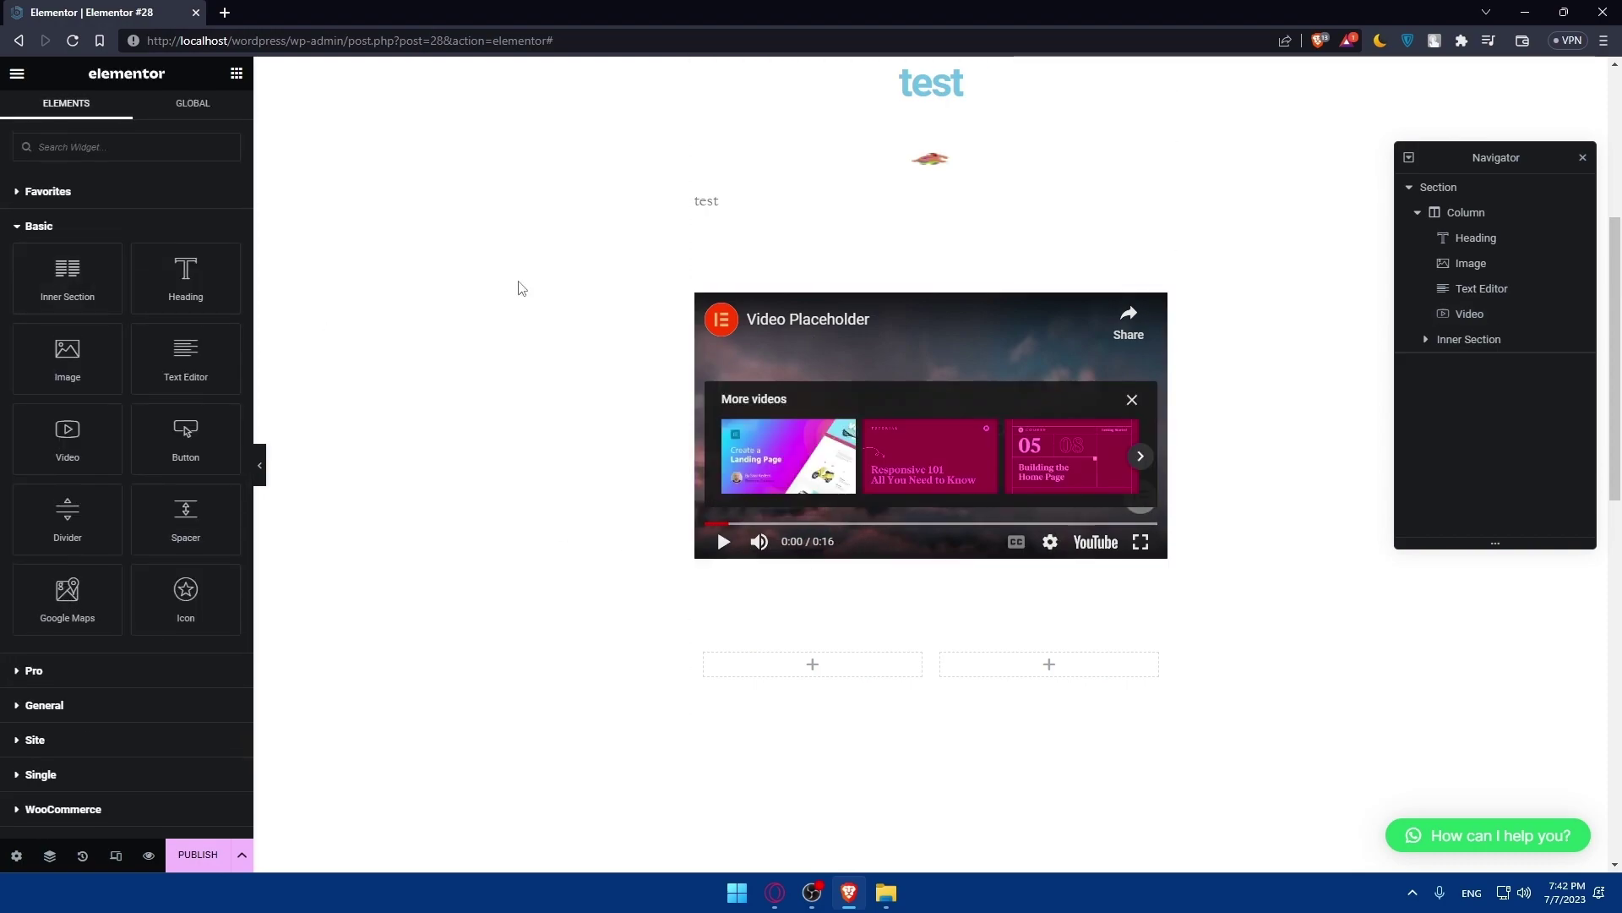
Close the YouTube tabs opened from the video and reselect the Video widget
{"action": "left_click", "coordinate": [934, 336]}
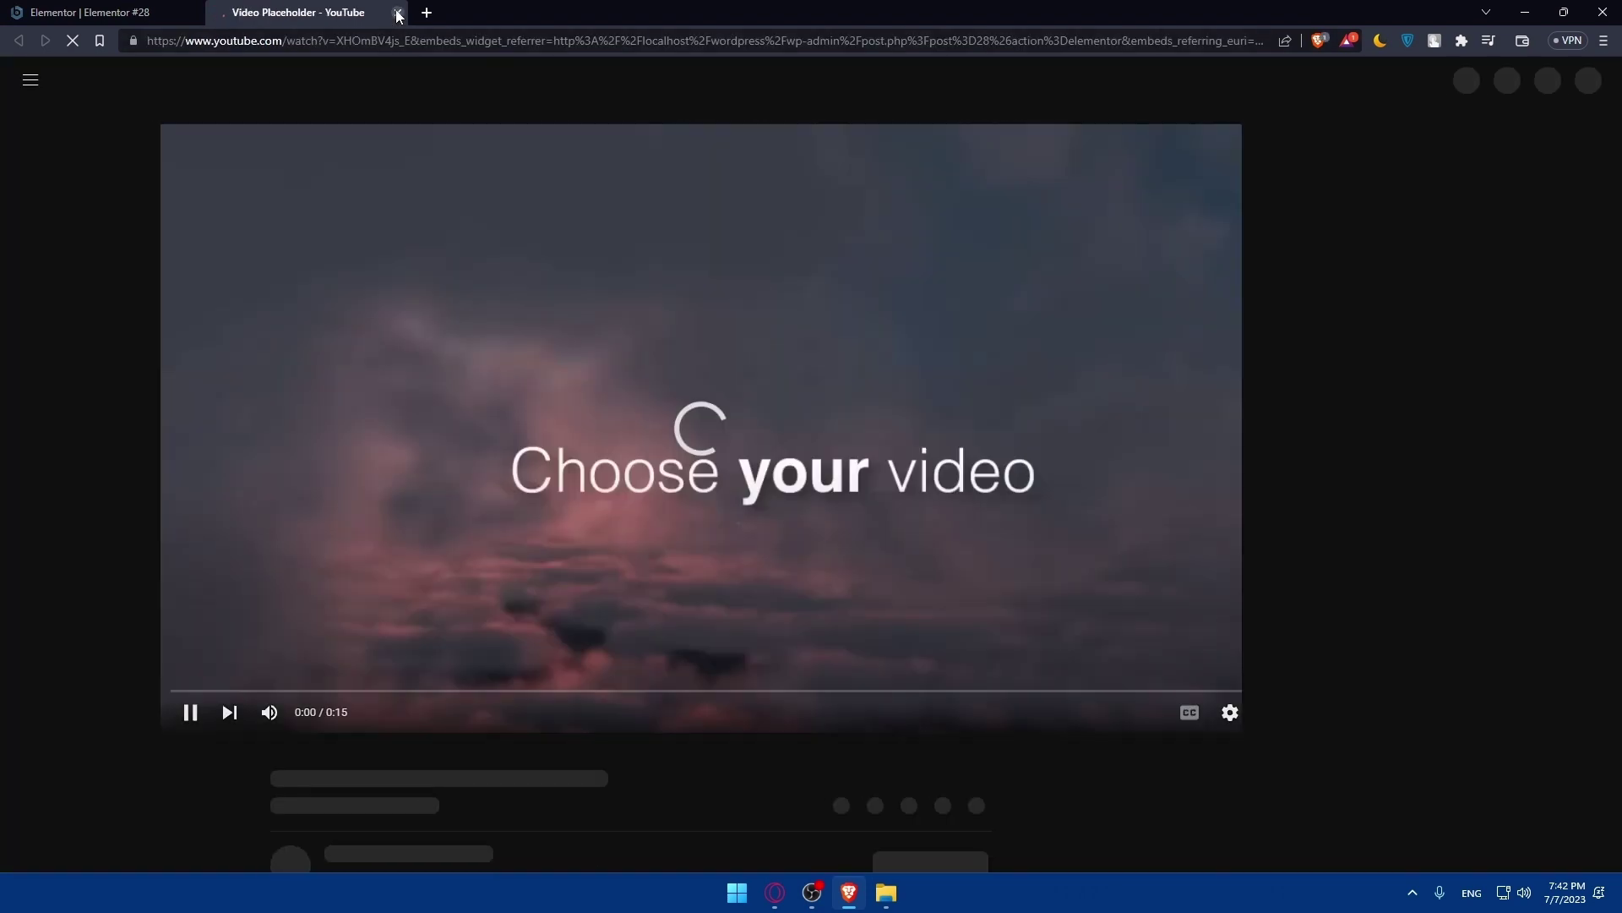
{"action": "left_click", "coordinate": [398, 13]}
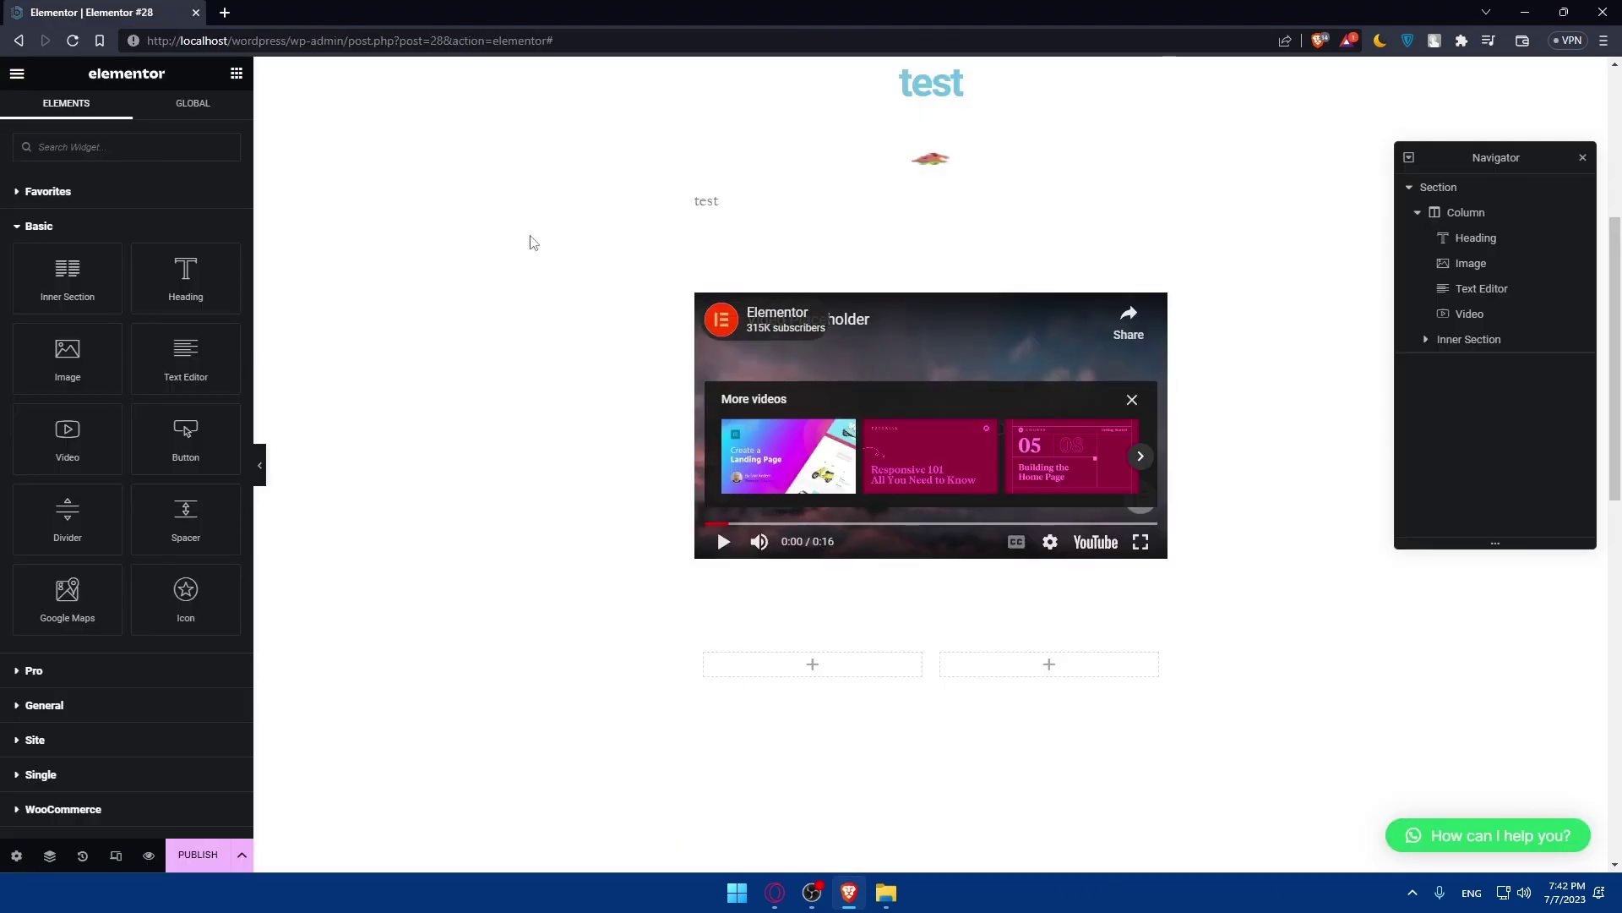
{"action": "left_click", "coordinate": [834, 323]}
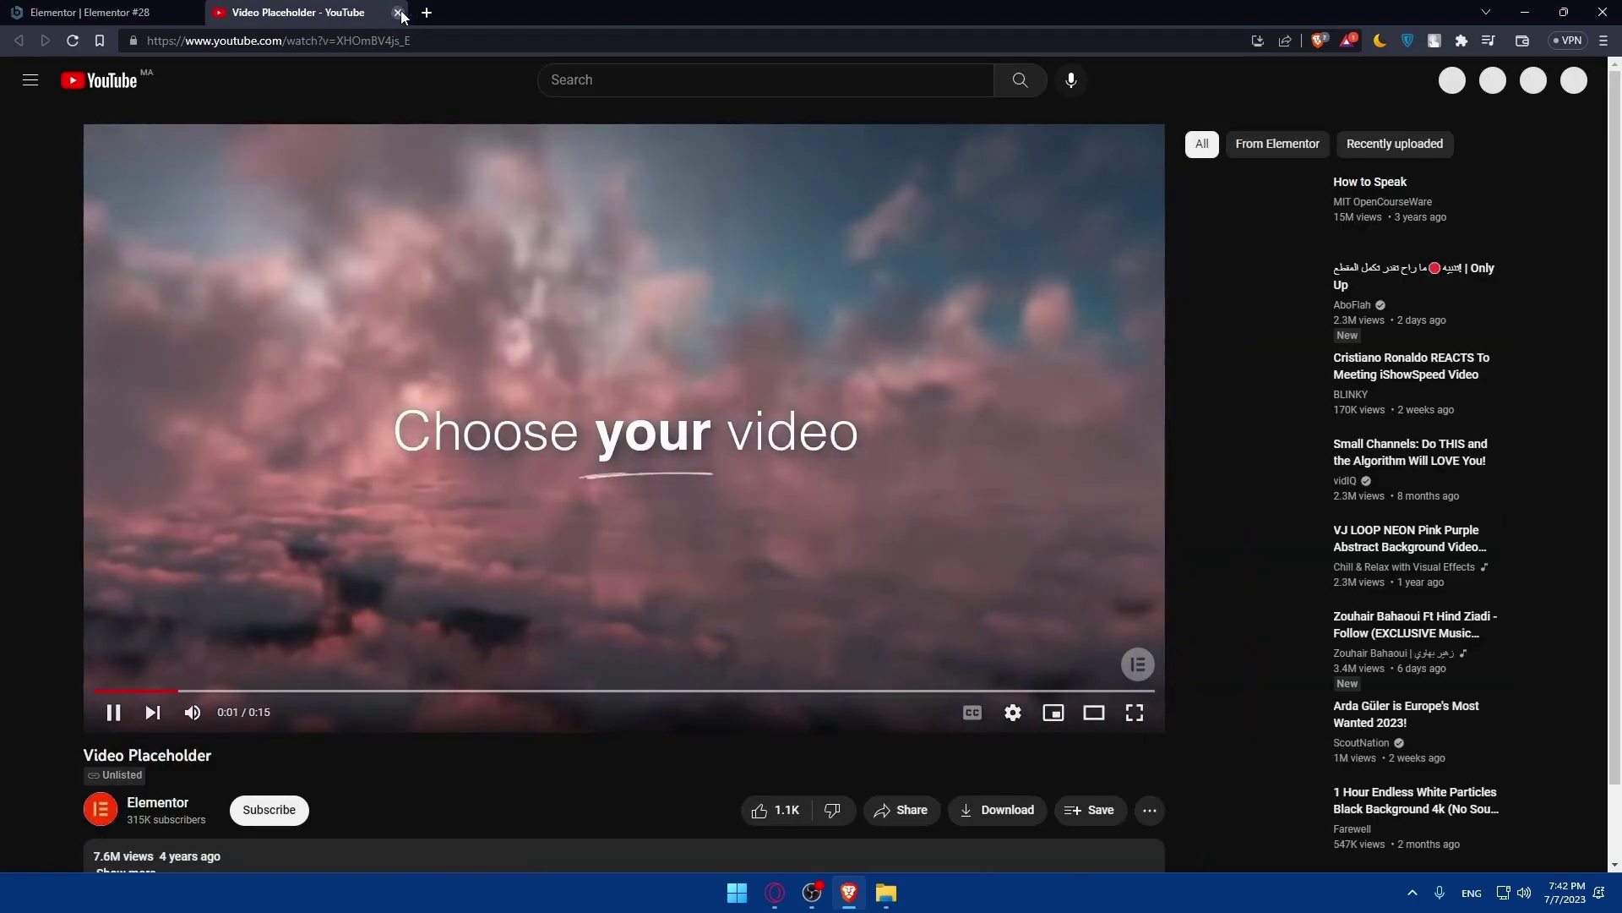
{"action": "left_click", "coordinate": [401, 13]}
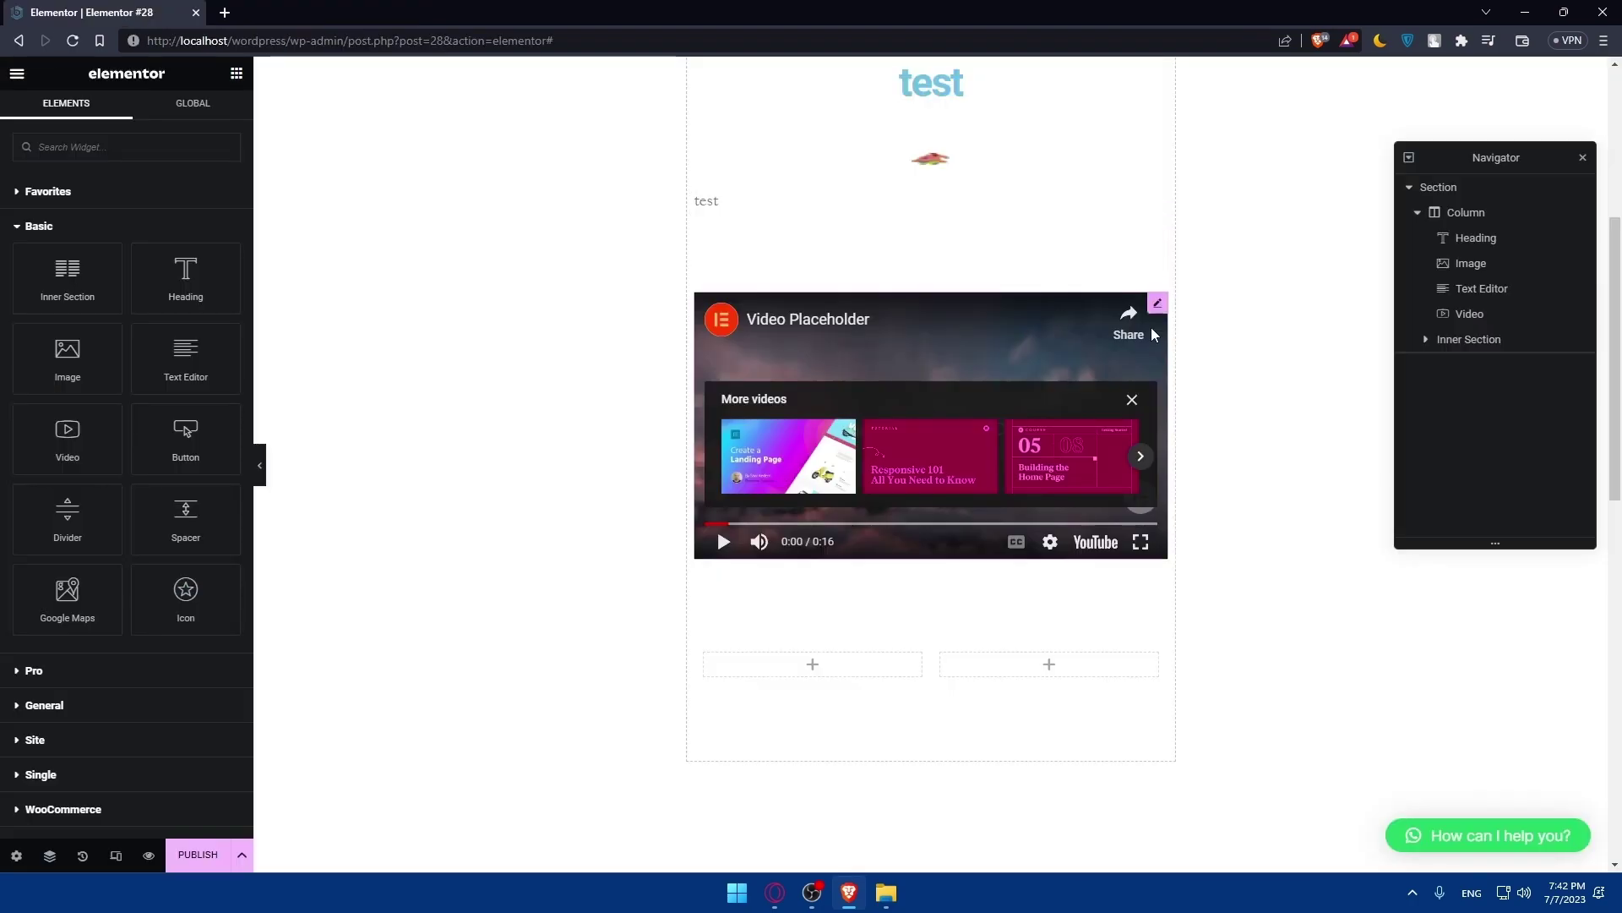
{"action": "left_click", "coordinate": [1467, 313]}
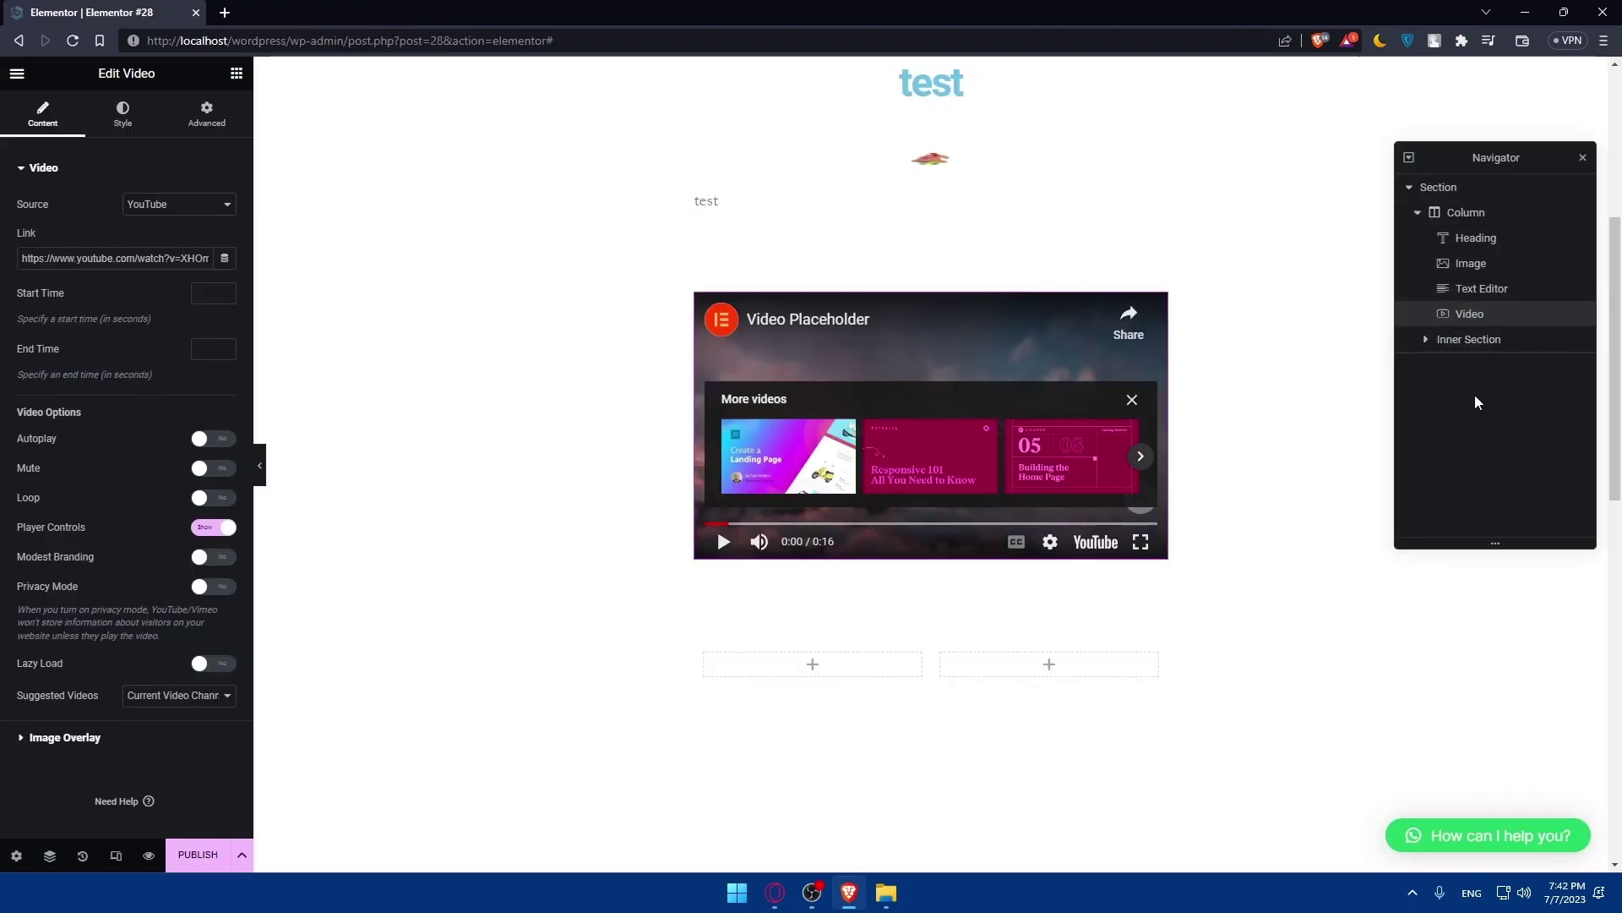
Reselect the Video widget via the Navigator and toggle Autoplay on, then back off
{"action": "left_click", "coordinate": [1481, 288]}
{"action": "left_click", "coordinate": [1476, 237]}
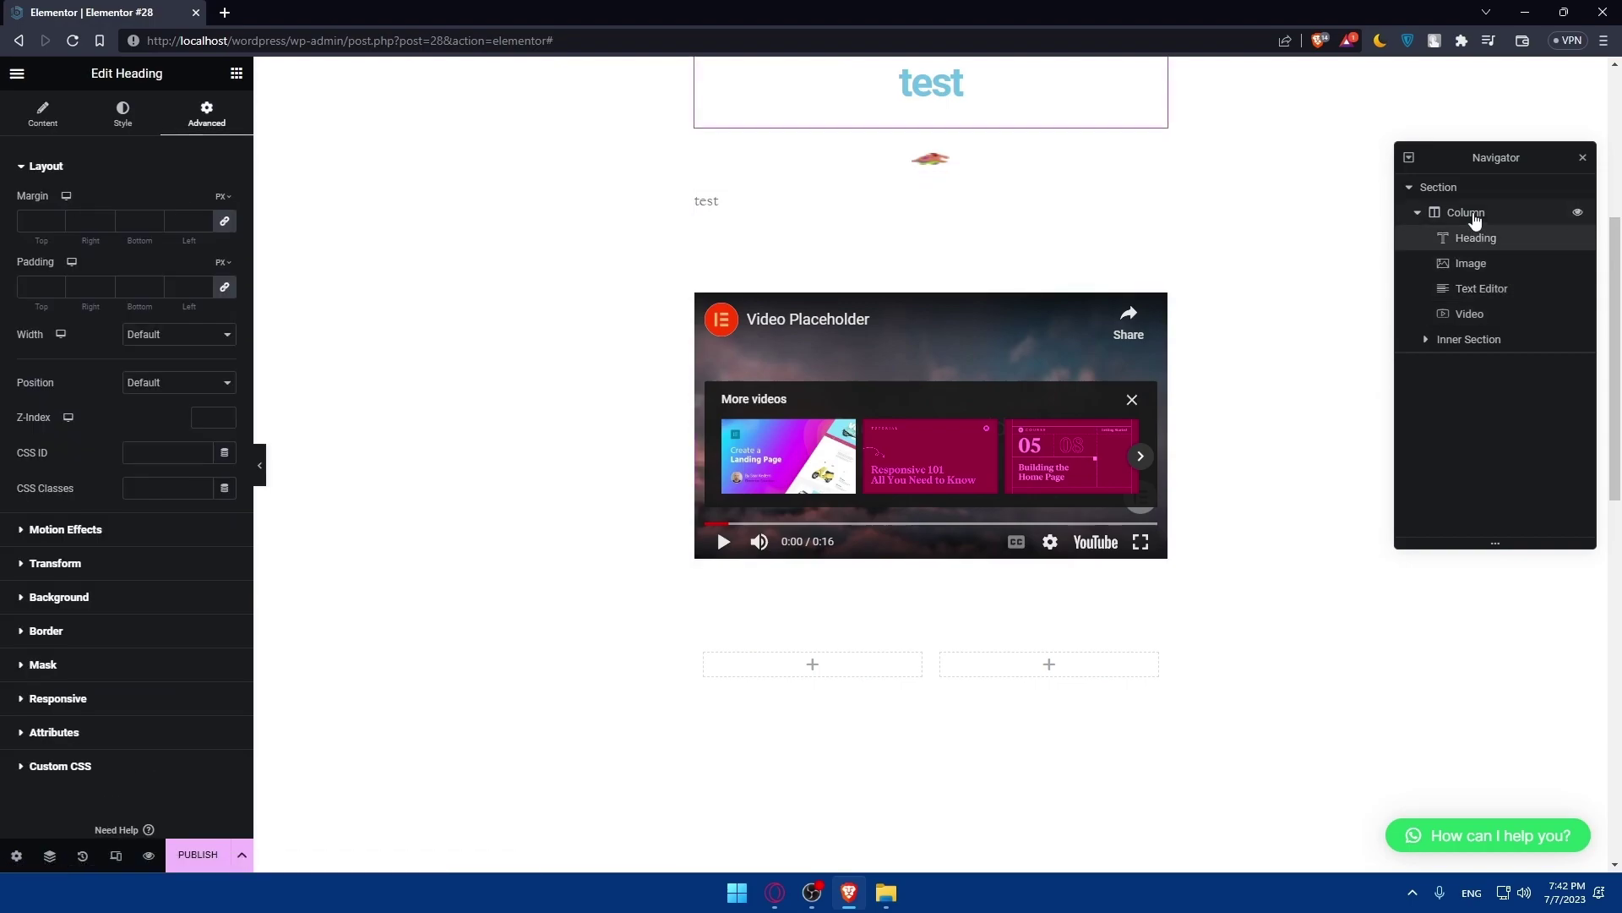
{"action": "left_click", "coordinate": [1466, 213]}
{"action": "left_click", "coordinate": [1470, 314]}
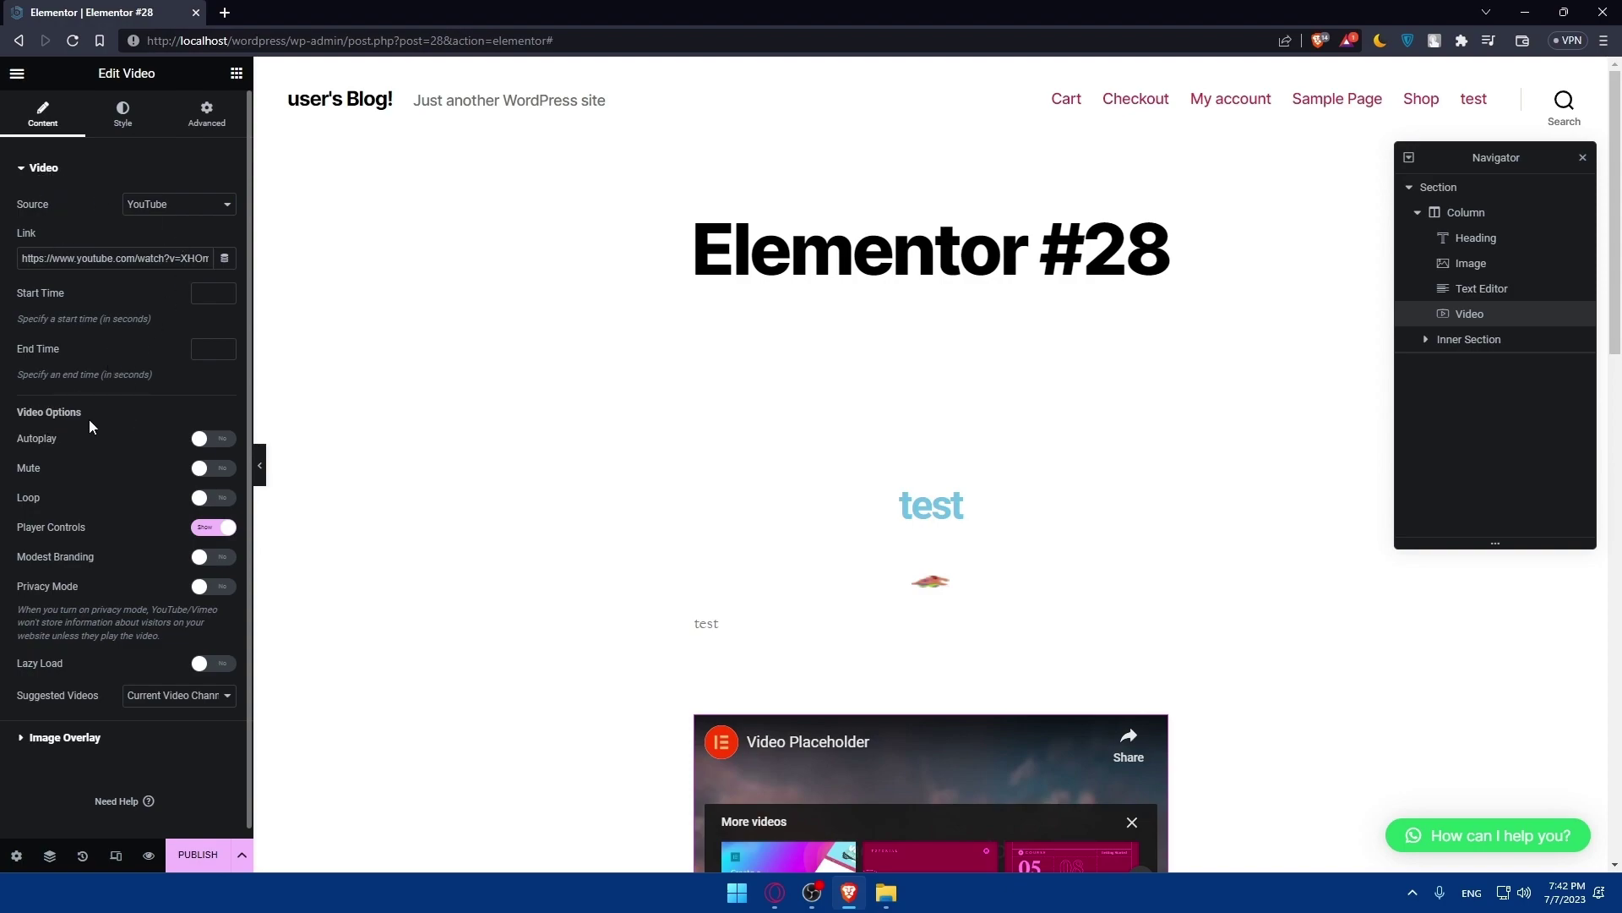
{"action": "left_click", "coordinate": [221, 440]}
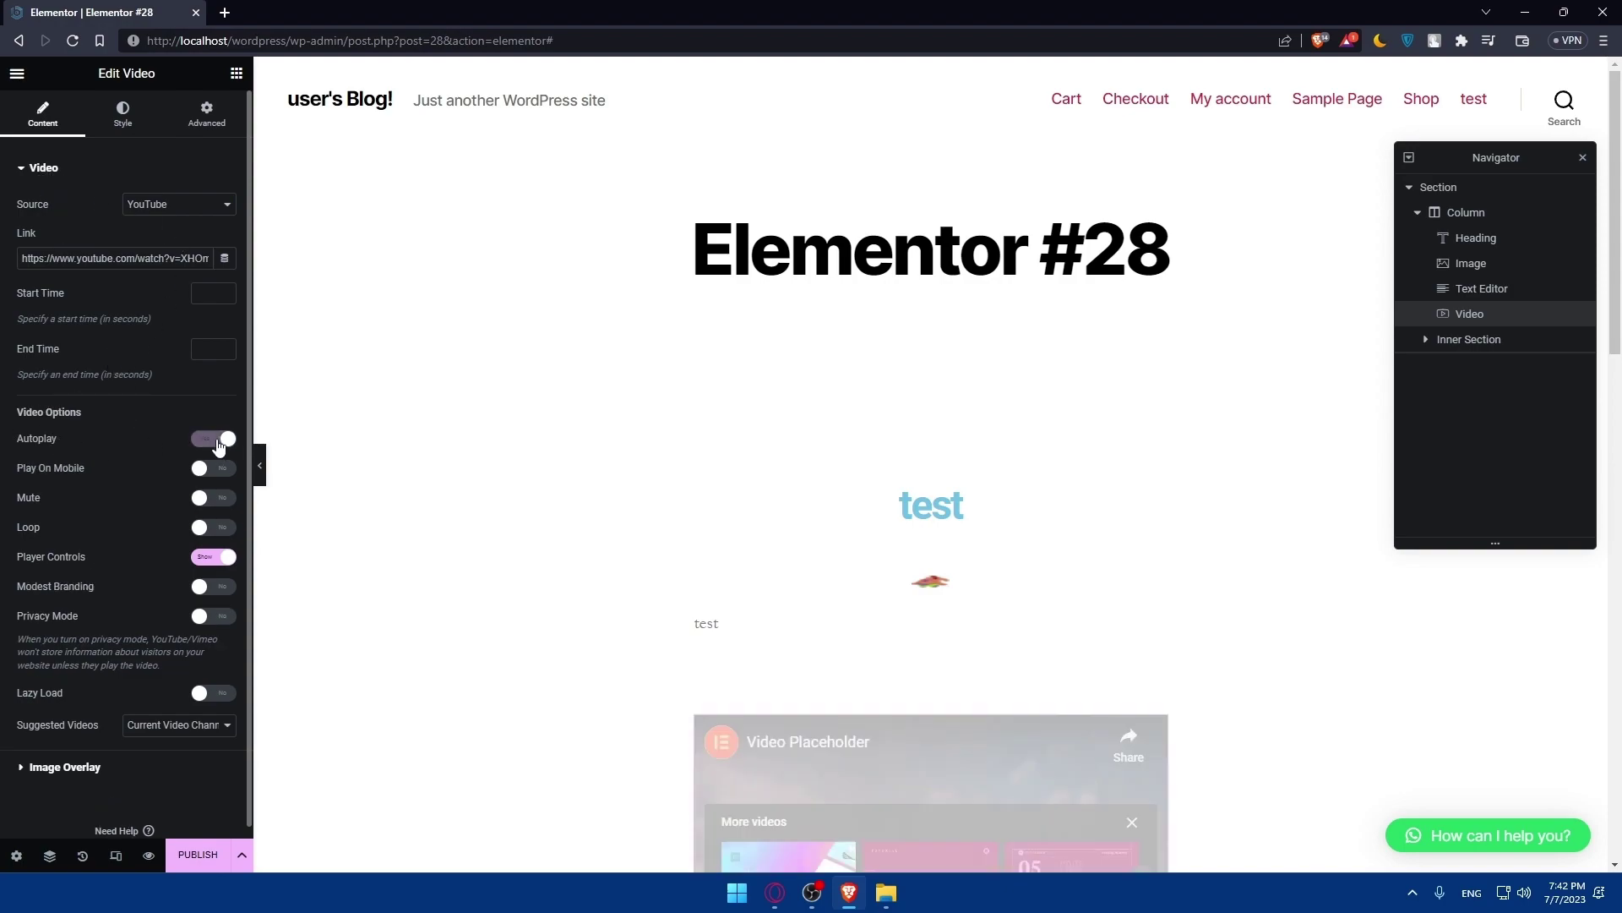
{"action": "left_click", "coordinate": [220, 439]}
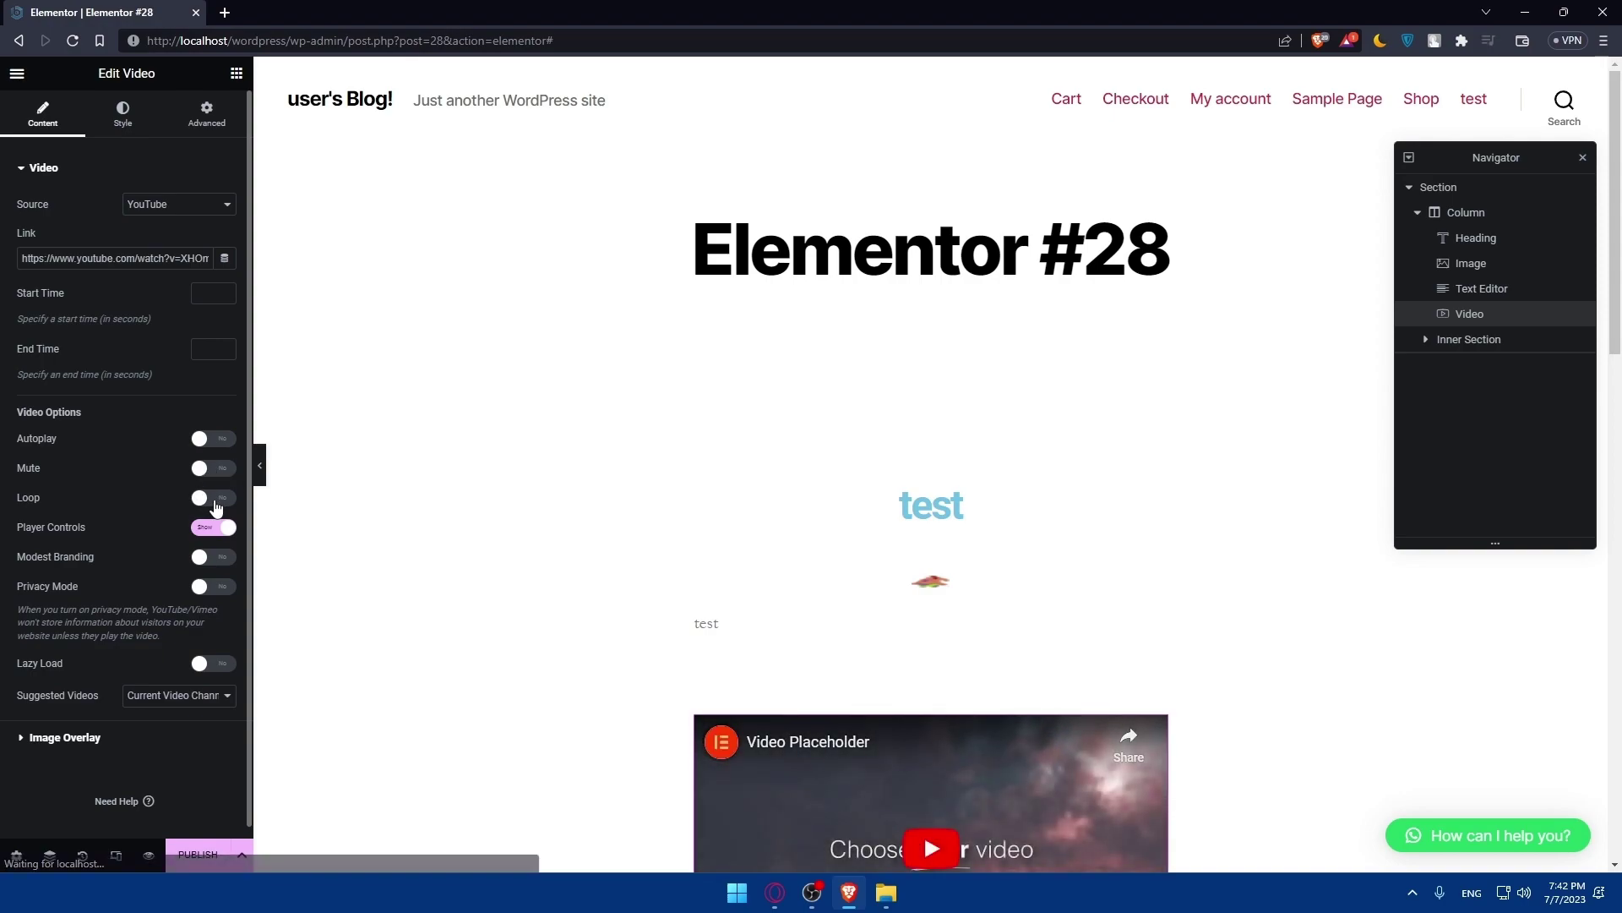
{"action": "scroll", "coordinate": [41, 500], "scroll_direction": "down", "scroll_amount": 1}
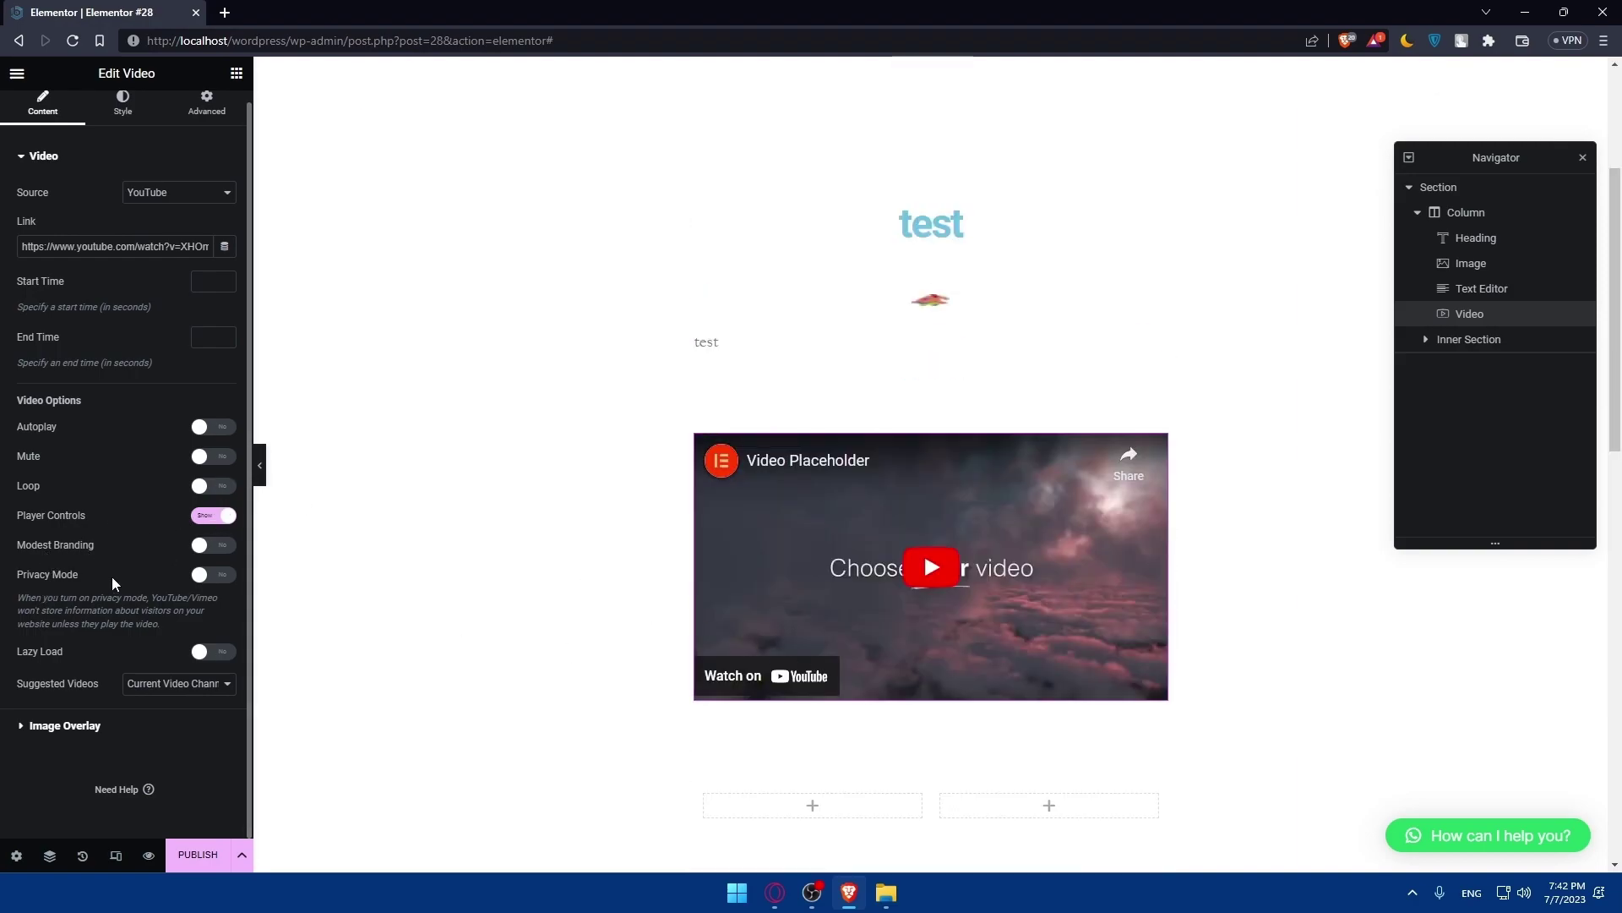
Try 1:1, 9:16 and 4:3 aspect ratios, settling on 3:2 for the video
{"action": "left_click", "coordinate": [124, 114]}
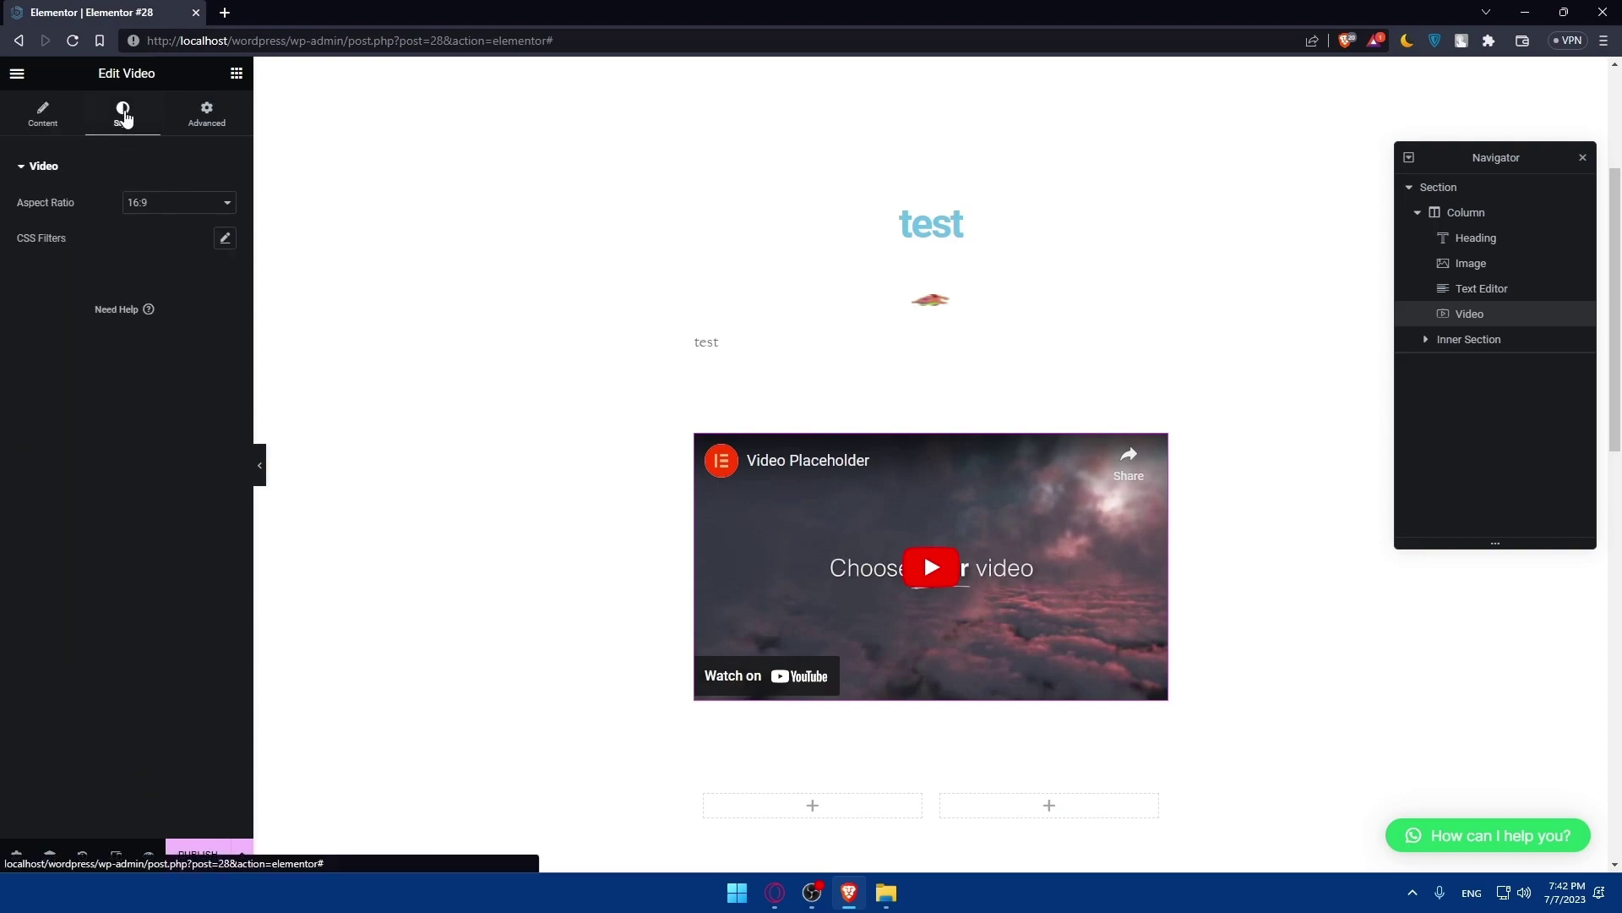
{"action": "left_click", "coordinate": [150, 218]}
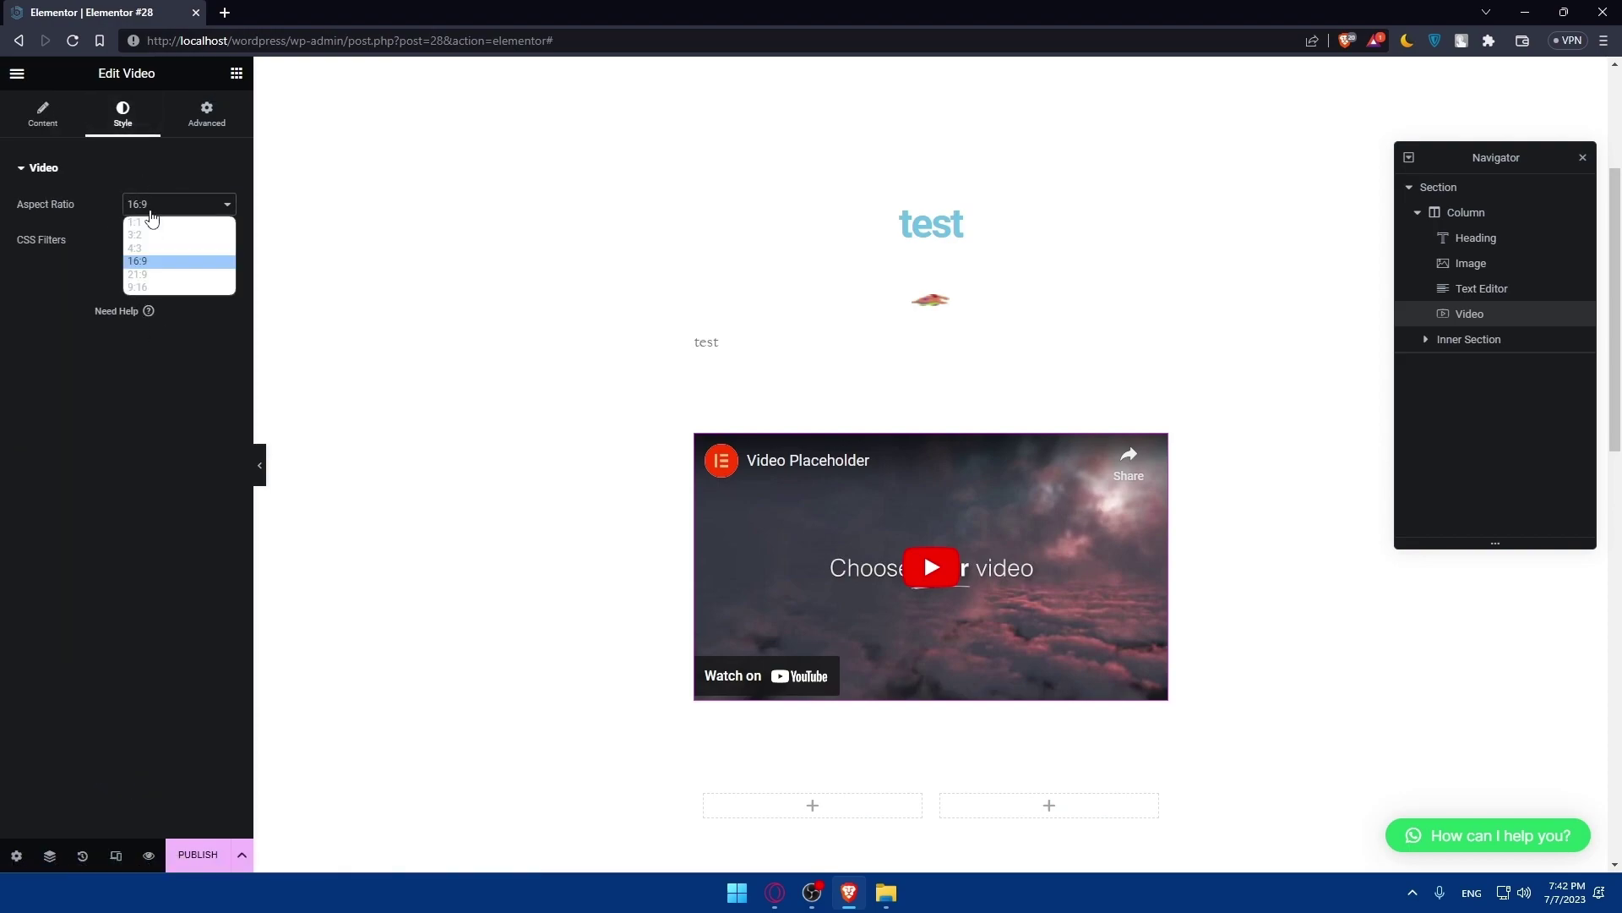
{"action": "left_click", "coordinate": [152, 221]}
{"action": "left_click", "coordinate": [159, 209]}
{"action": "left_click", "coordinate": [152, 289]}
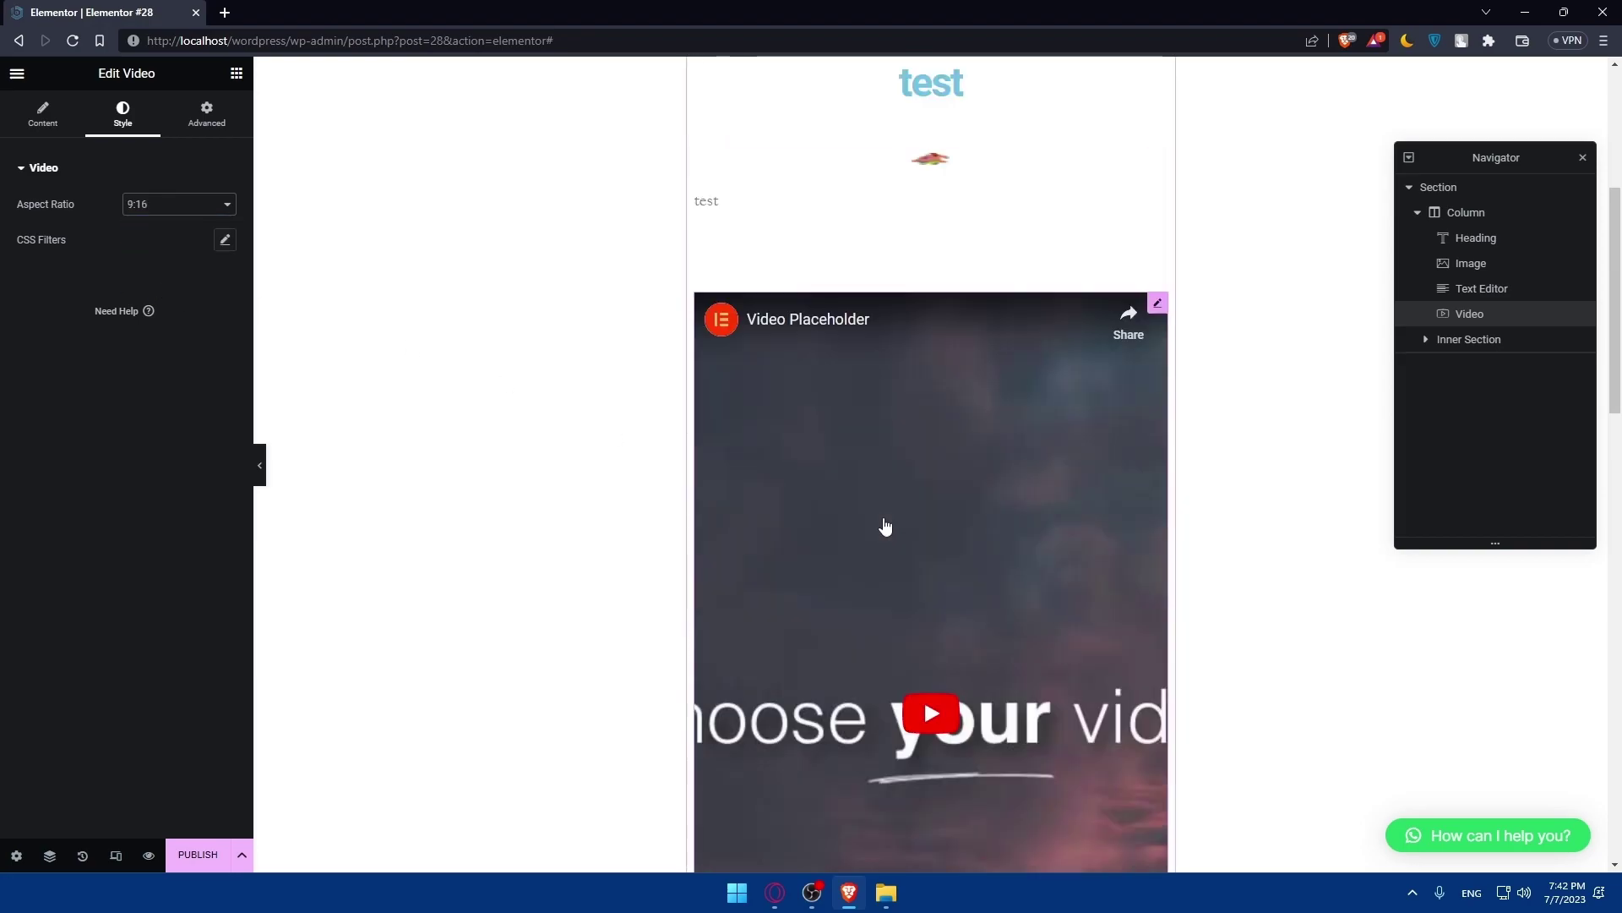
{"action": "left_click", "coordinate": [173, 205]}
{"action": "left_click", "coordinate": [152, 248]}
{"action": "left_click", "coordinate": [169, 209]}
{"action": "left_click", "coordinate": [160, 235]}
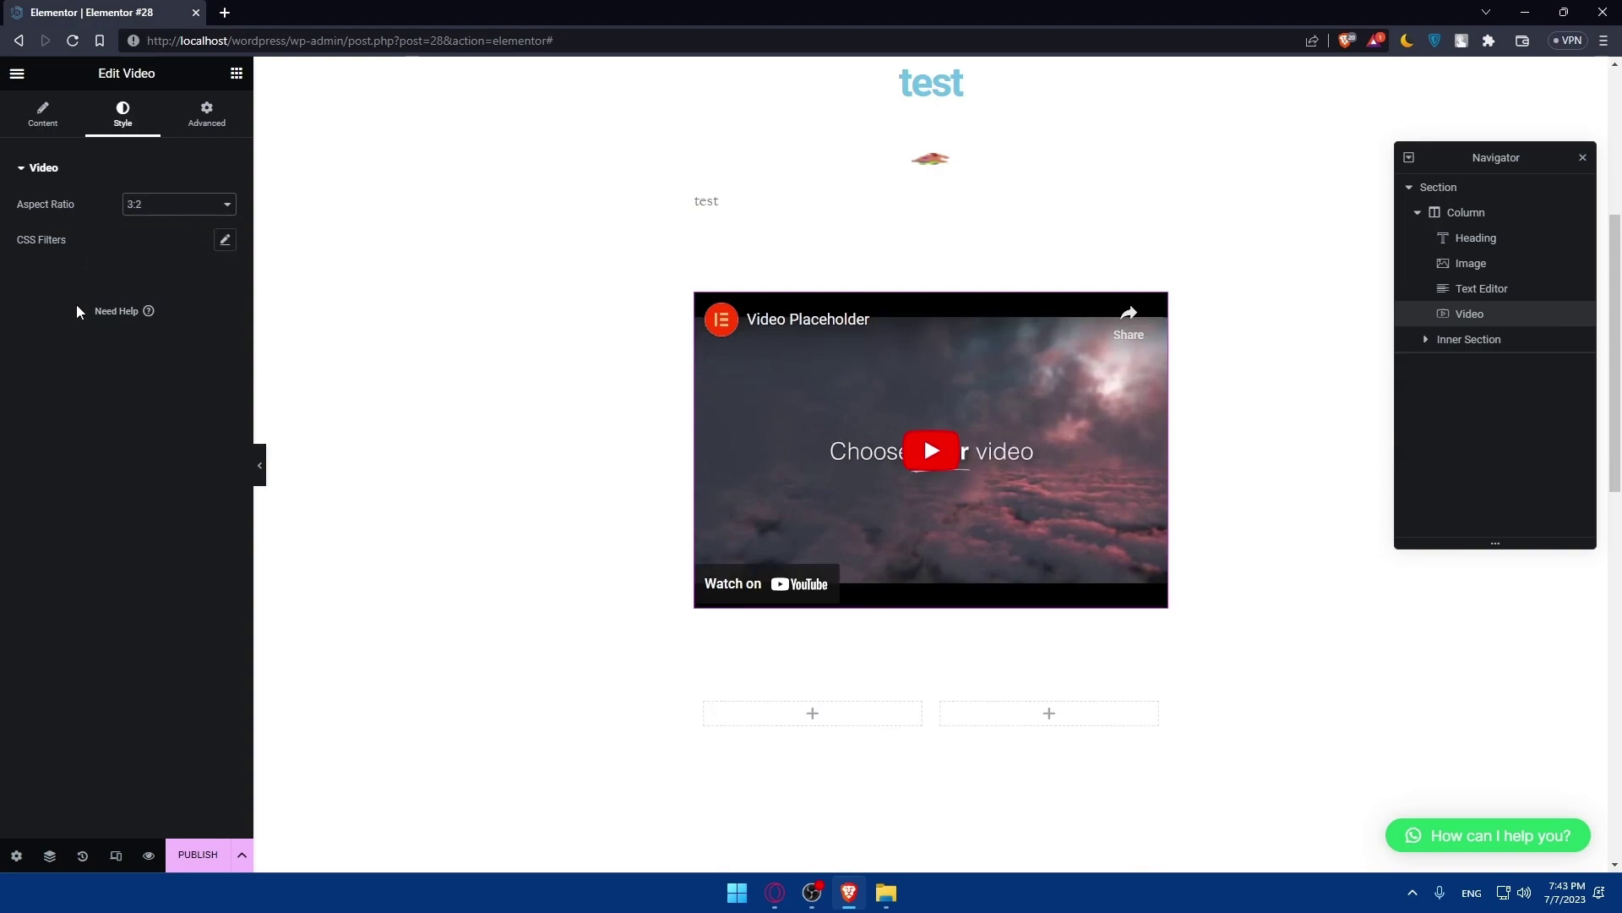
{"action": "left_click", "coordinate": [207, 114]}
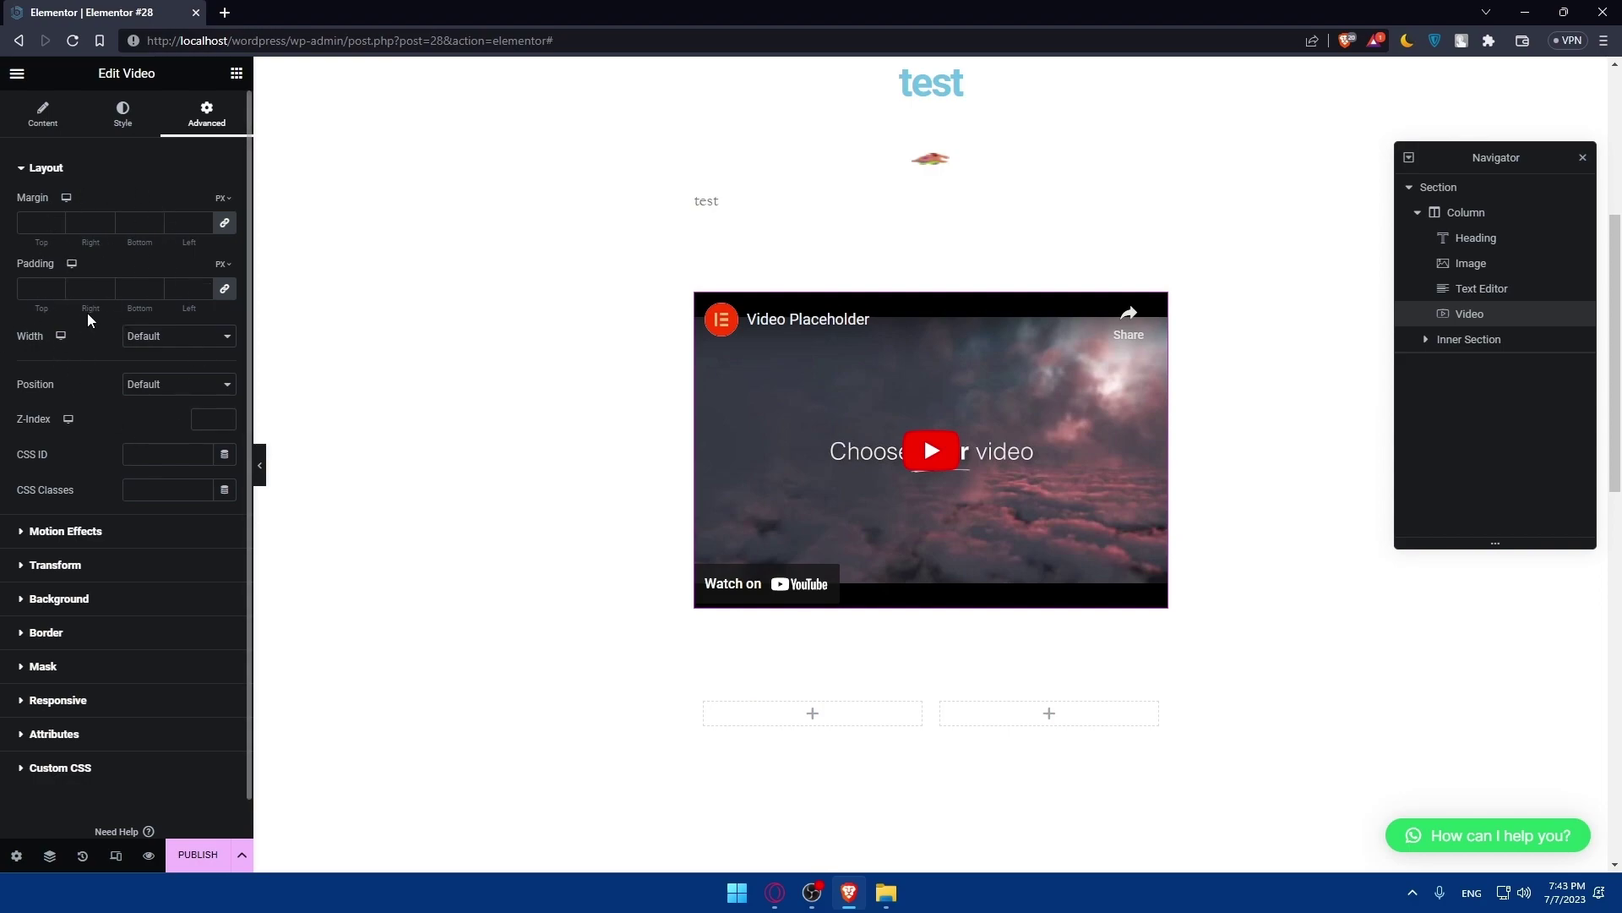
Add a Button widget above the video labelled 'test'
{"action": "left_click", "coordinate": [236, 73]}
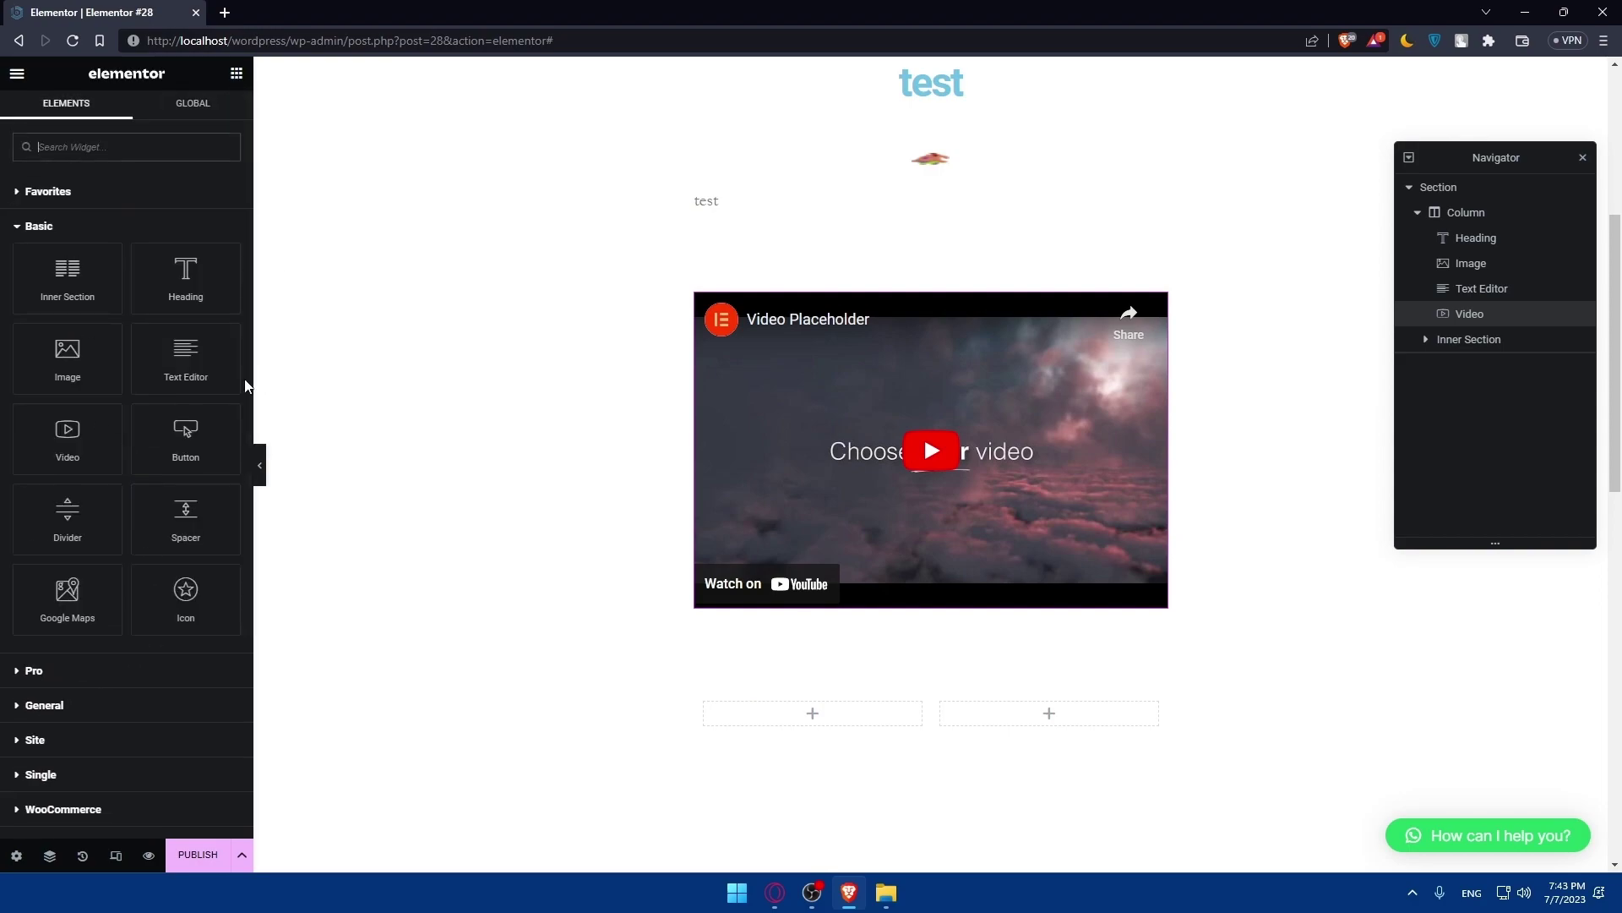
{"action": "left_click_drag", "start_coordinate": [185, 441], "coordinate": [845, 269]}
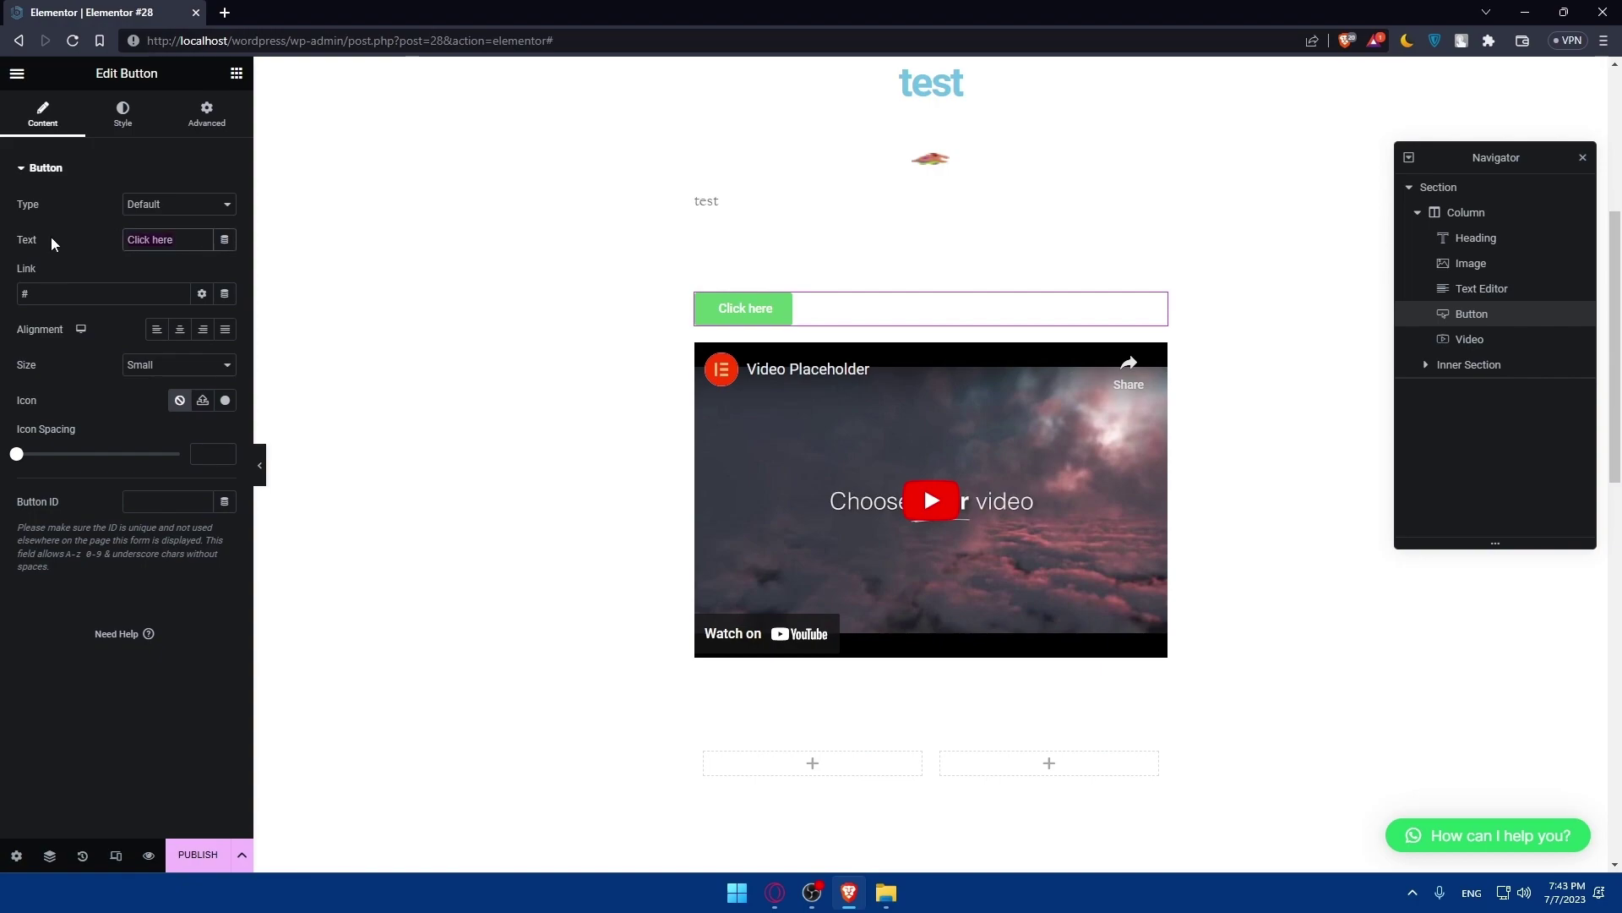
{"action": "key", "text": "BackSpace"}
{"action": "type", "text": "test"}
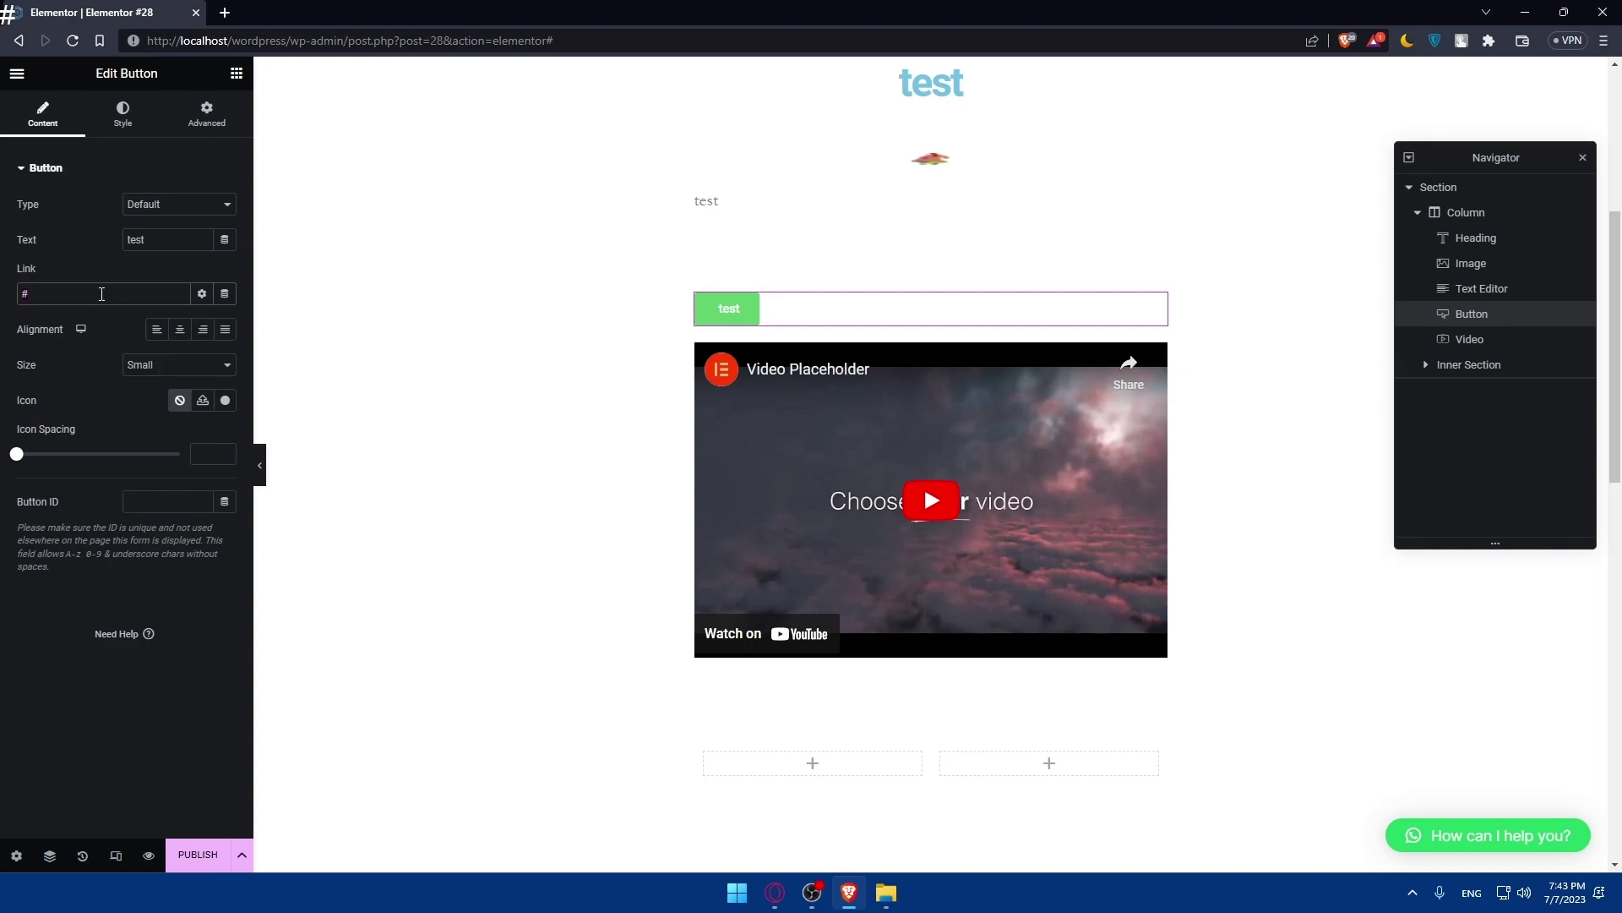
Make the button Justified, Success type, with icon spacing 19
{"action": "left_click", "coordinate": [179, 329]}
{"action": "left_click", "coordinate": [202, 328]}
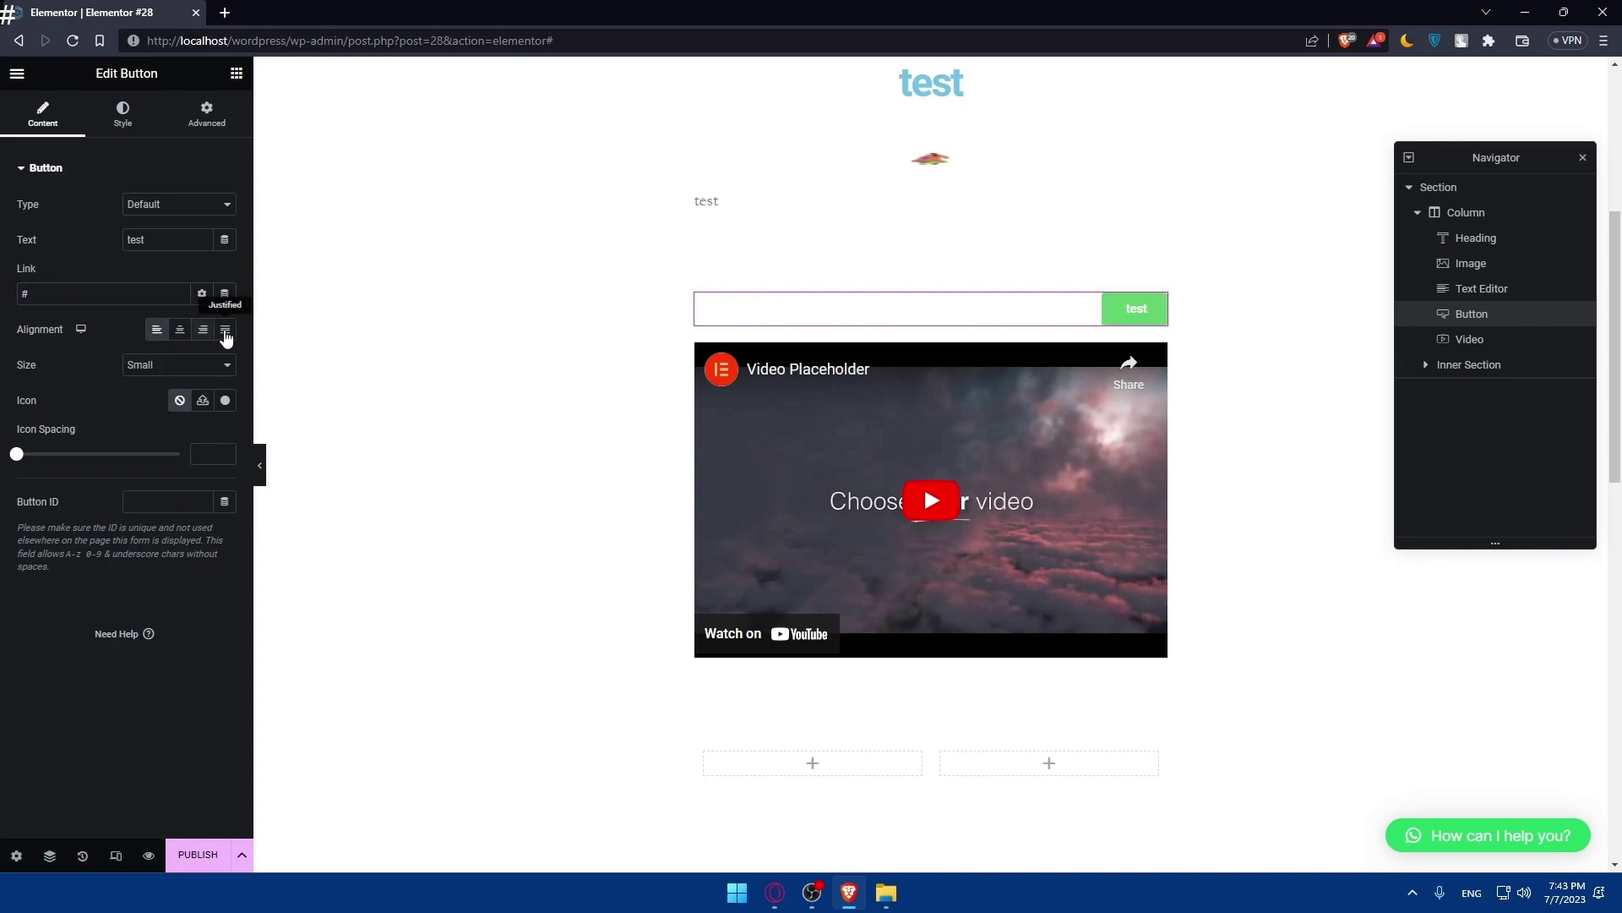
{"action": "left_click", "coordinate": [225, 329]}
{"action": "left_click", "coordinate": [169, 206]}
{"action": "left_click", "coordinate": [165, 244]}
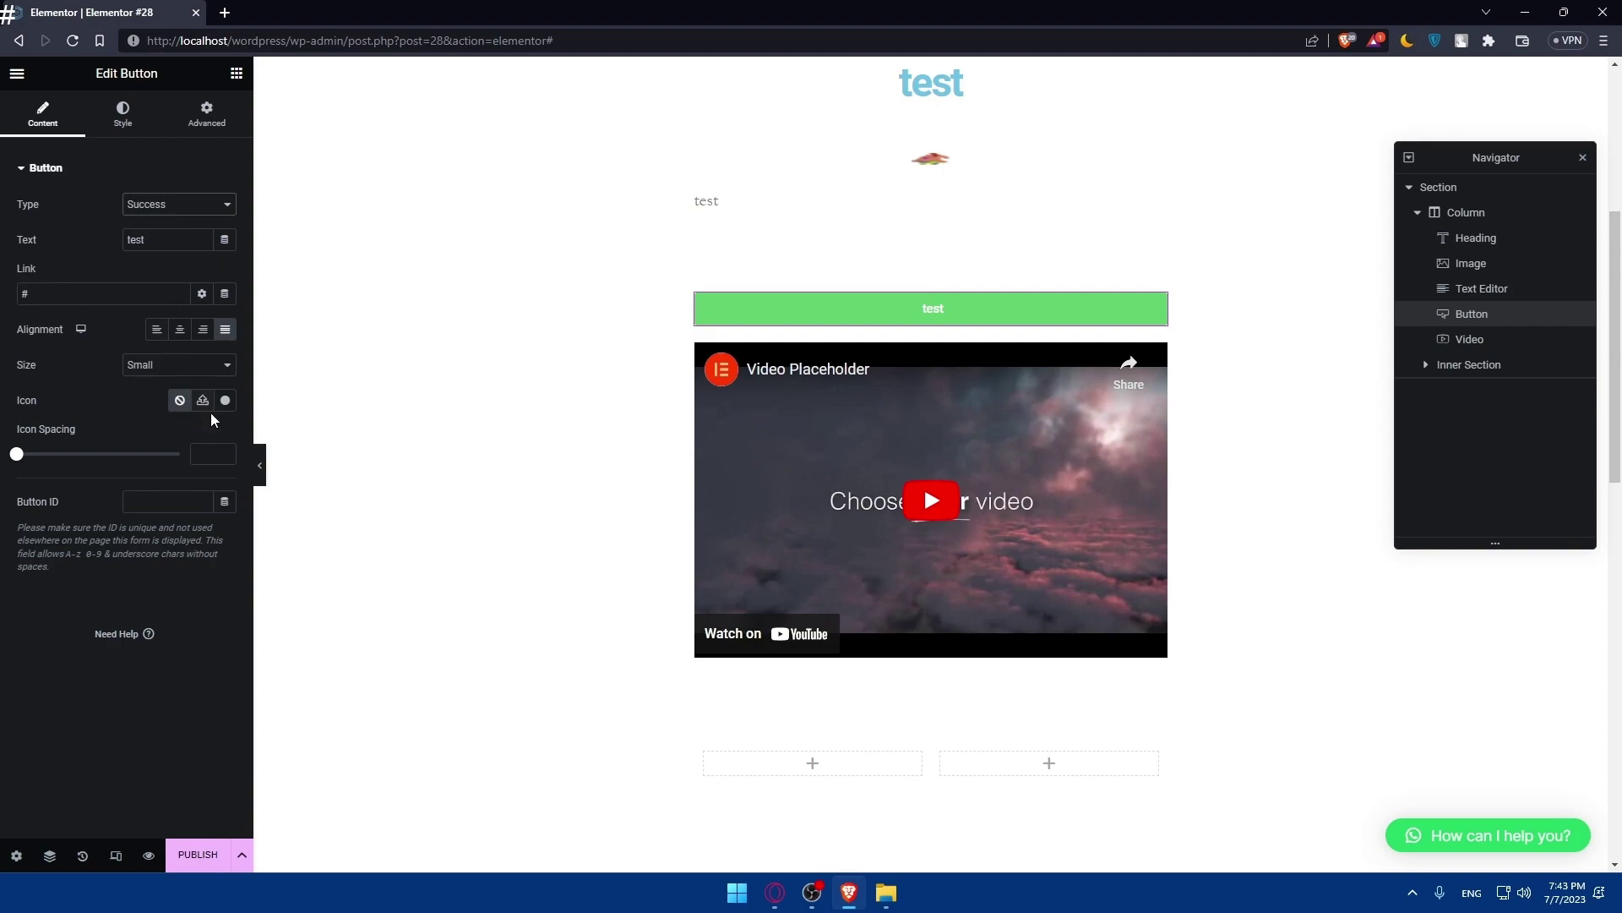
{"action": "left_click_drag", "start_coordinate": [16, 455], "coordinate": [79, 454]}
{"action": "left_click", "coordinate": [123, 113]}
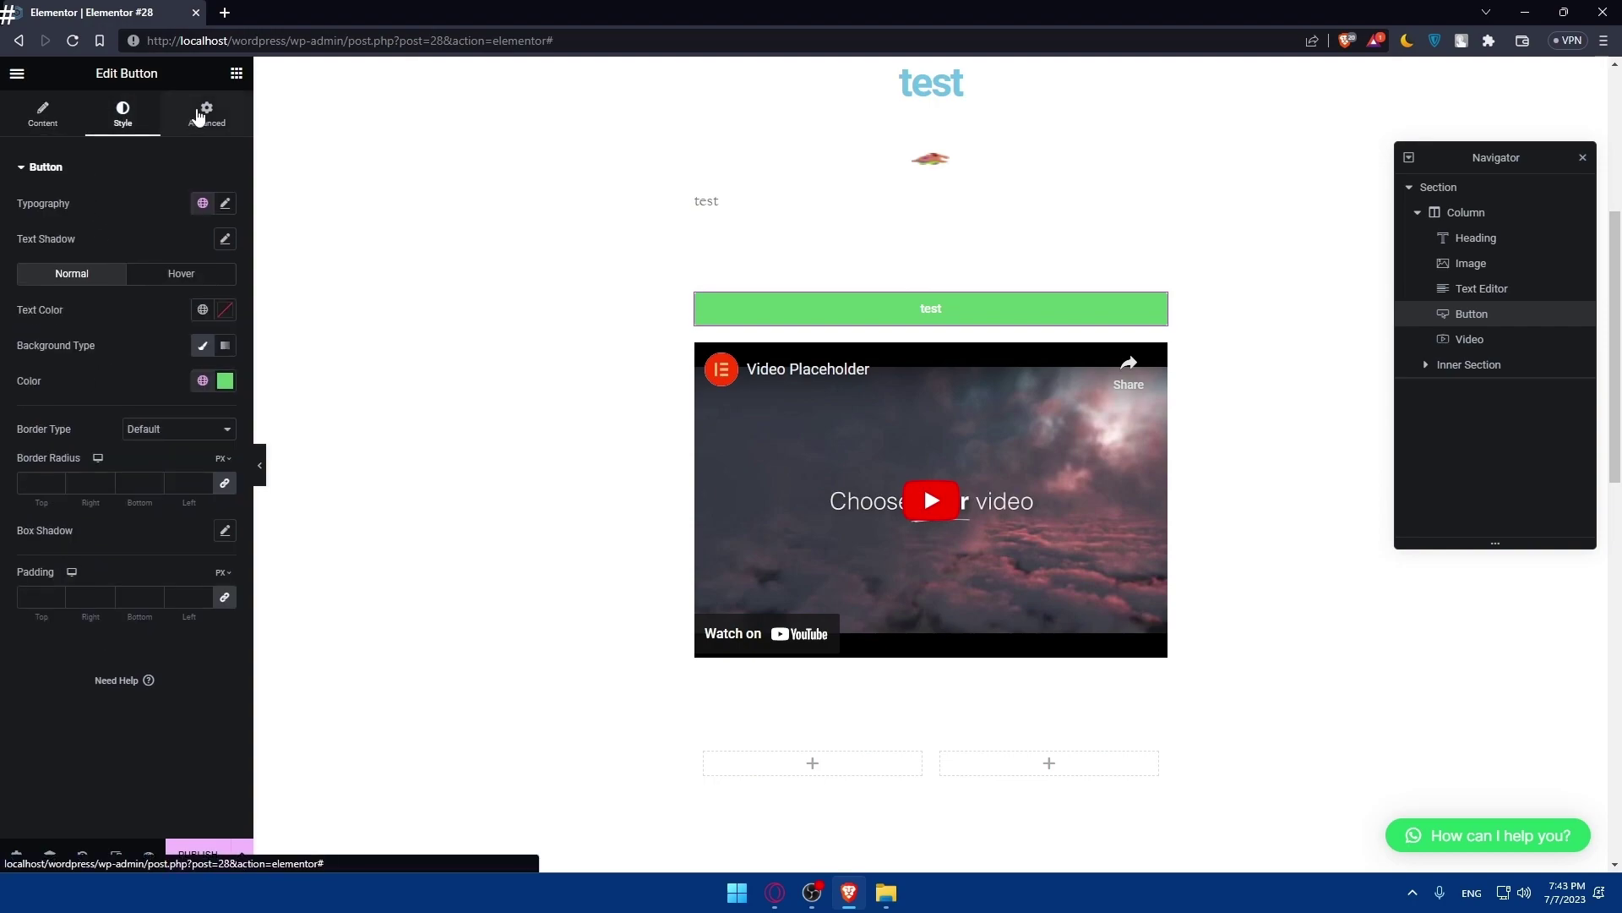
{"action": "left_click", "coordinate": [236, 76]}
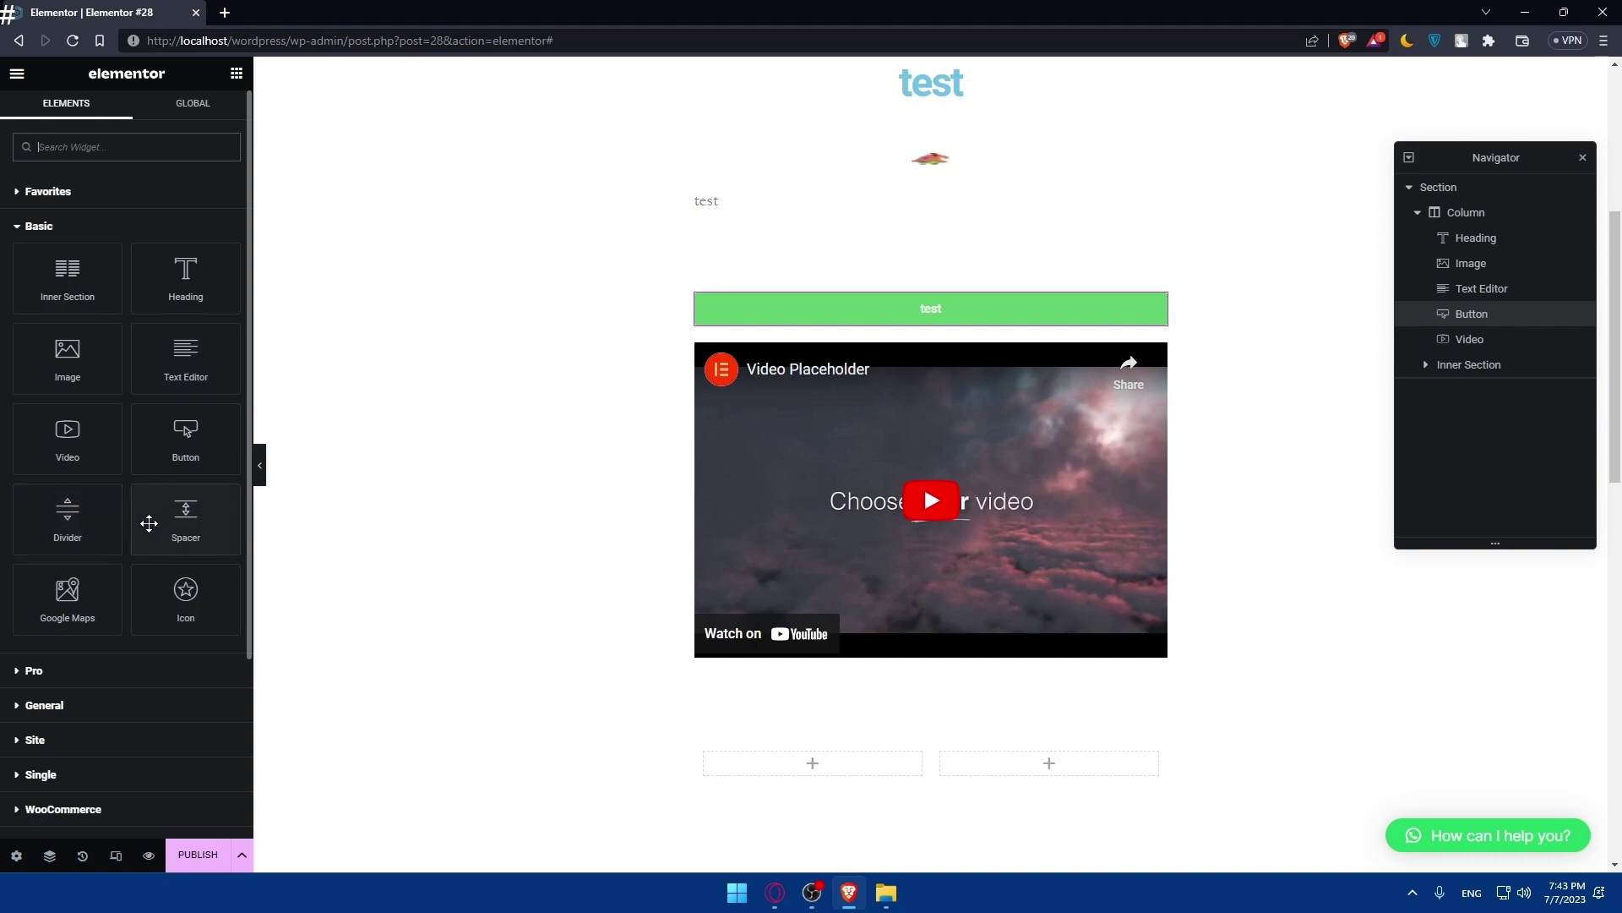
Clear the widget search and drop a Google Maps widget (London Eye) between button and video
{"action": "type", "text": "-"}
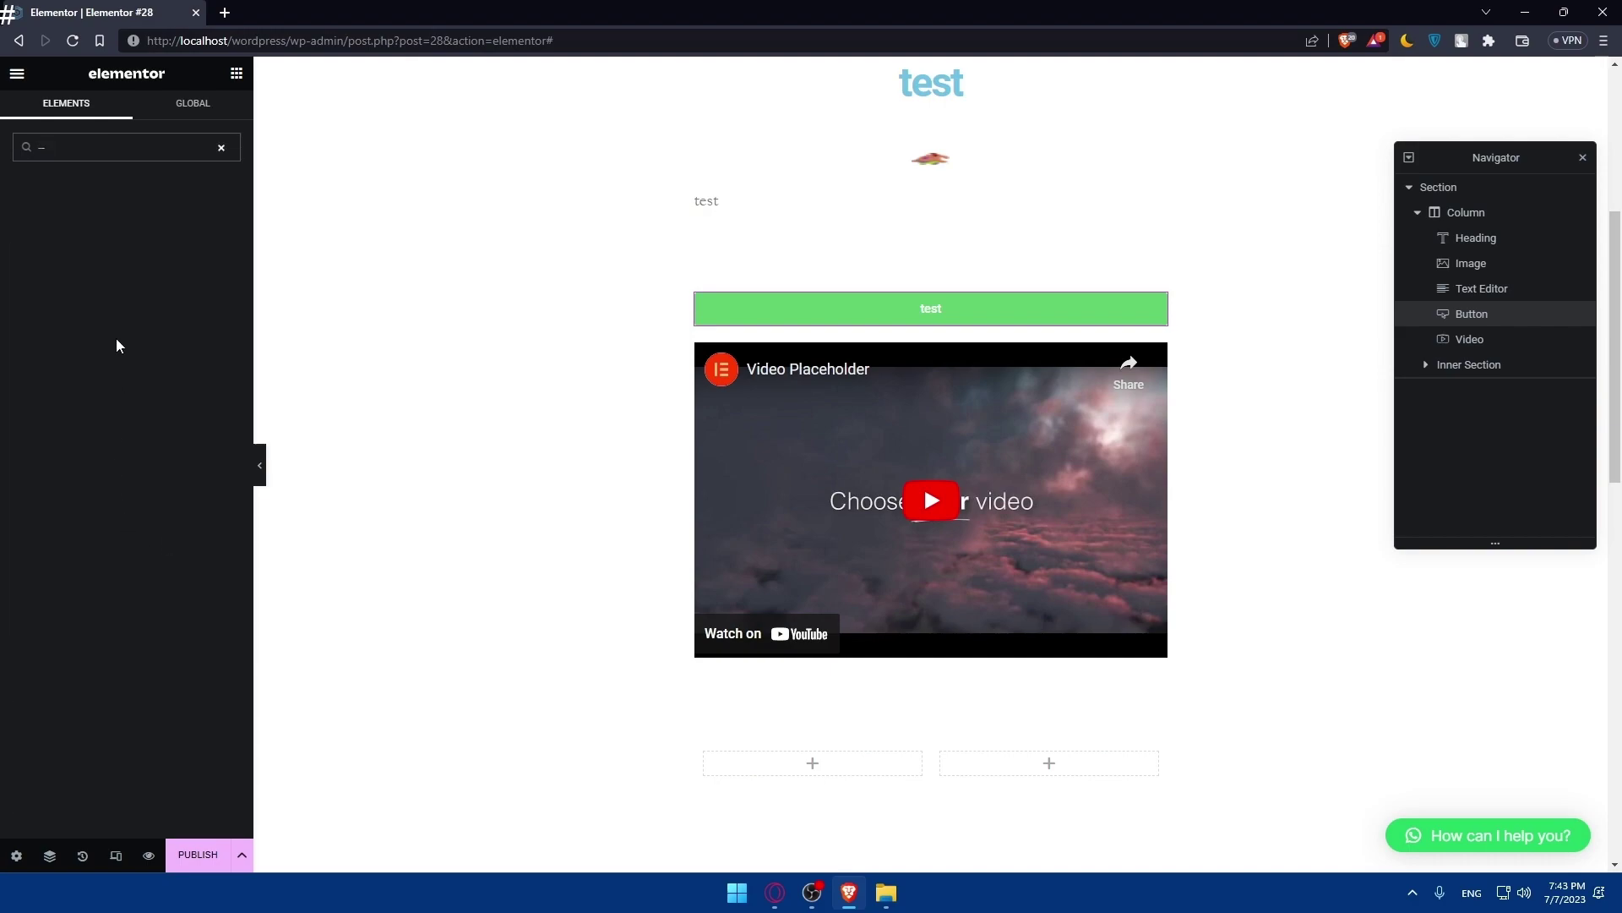
{"action": "key", "text": "BackSpace"}
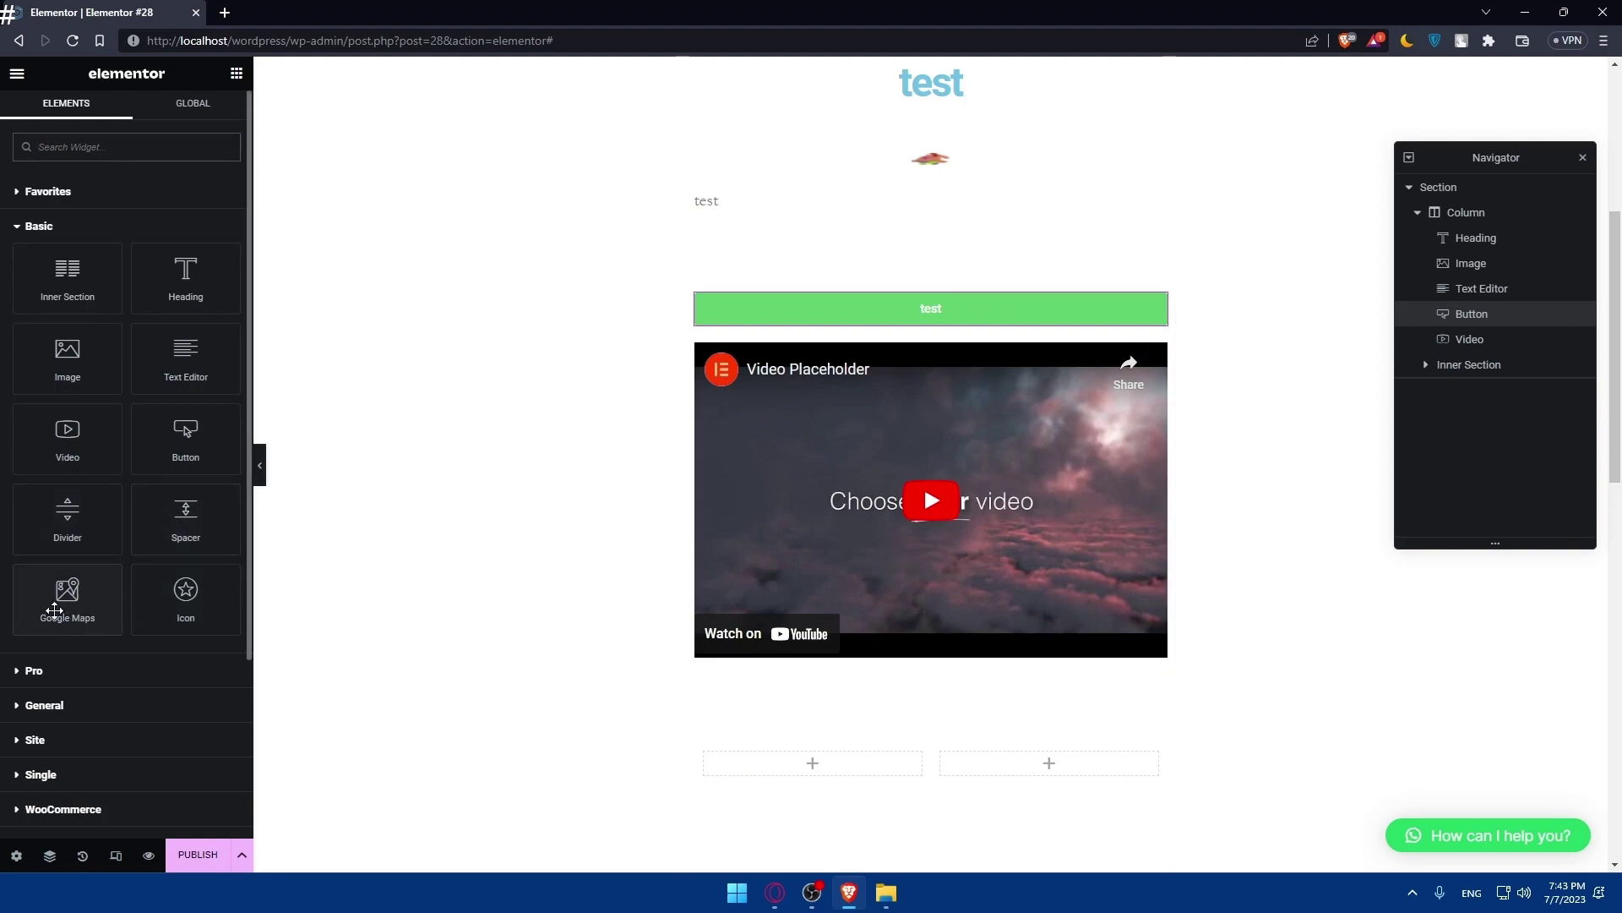
{"action": "left_click_drag", "start_coordinate": [85, 593], "coordinate": [907, 420]}
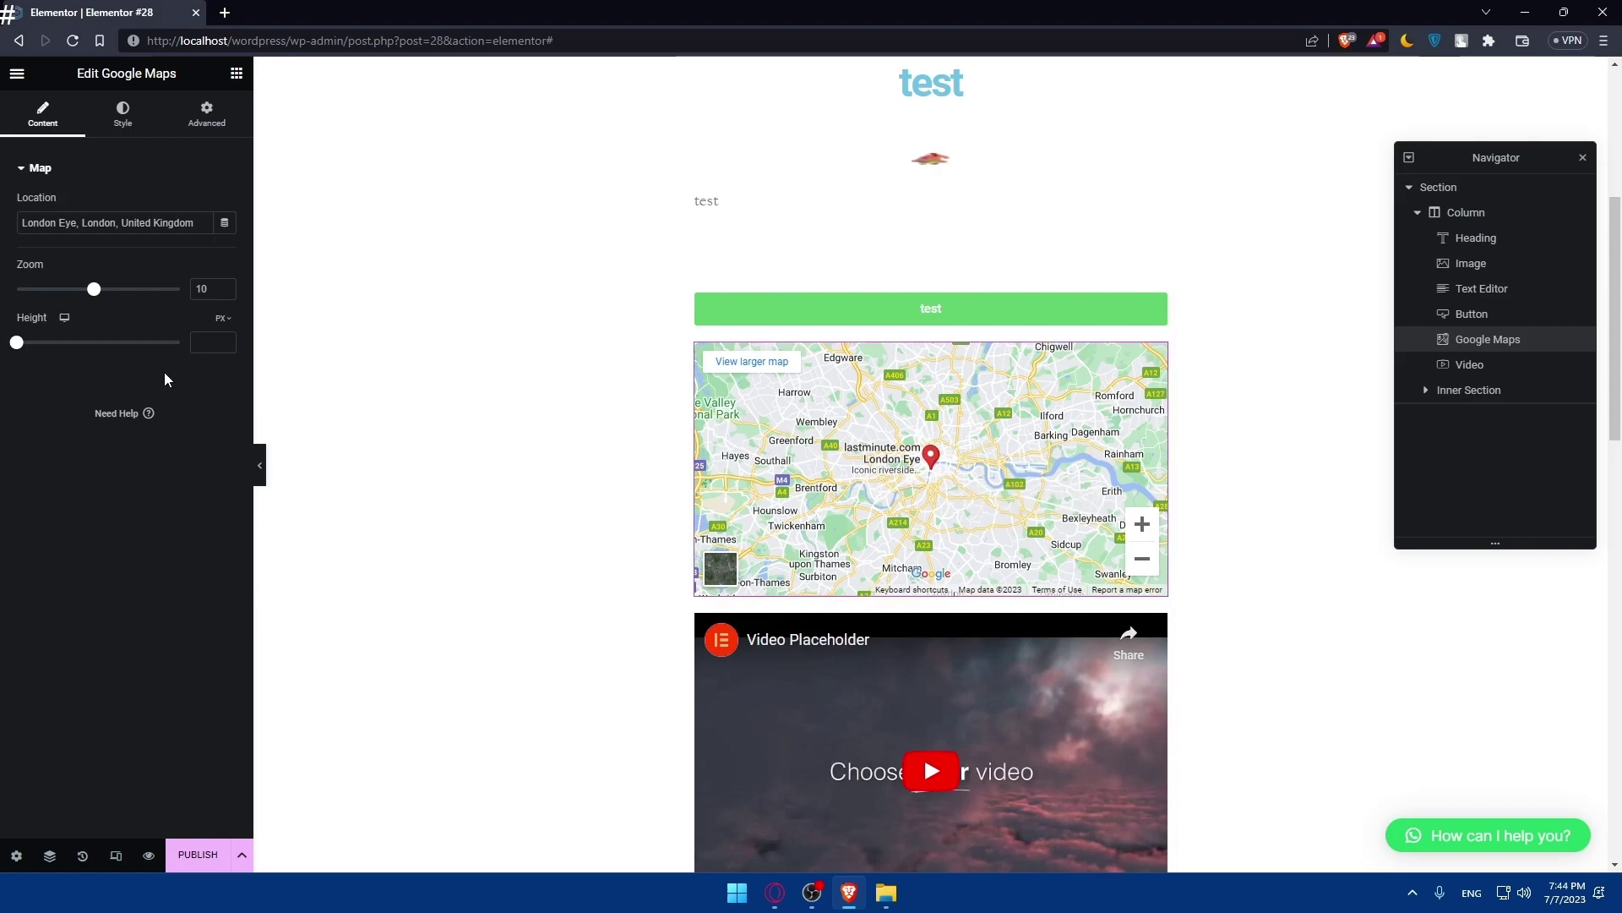
{"action": "left_click", "coordinate": [236, 76]}
Add a star Icon widget above the map and view its Style and Advanced settings
{"action": "left_click_drag", "start_coordinate": [181, 591], "coordinate": [924, 356]}
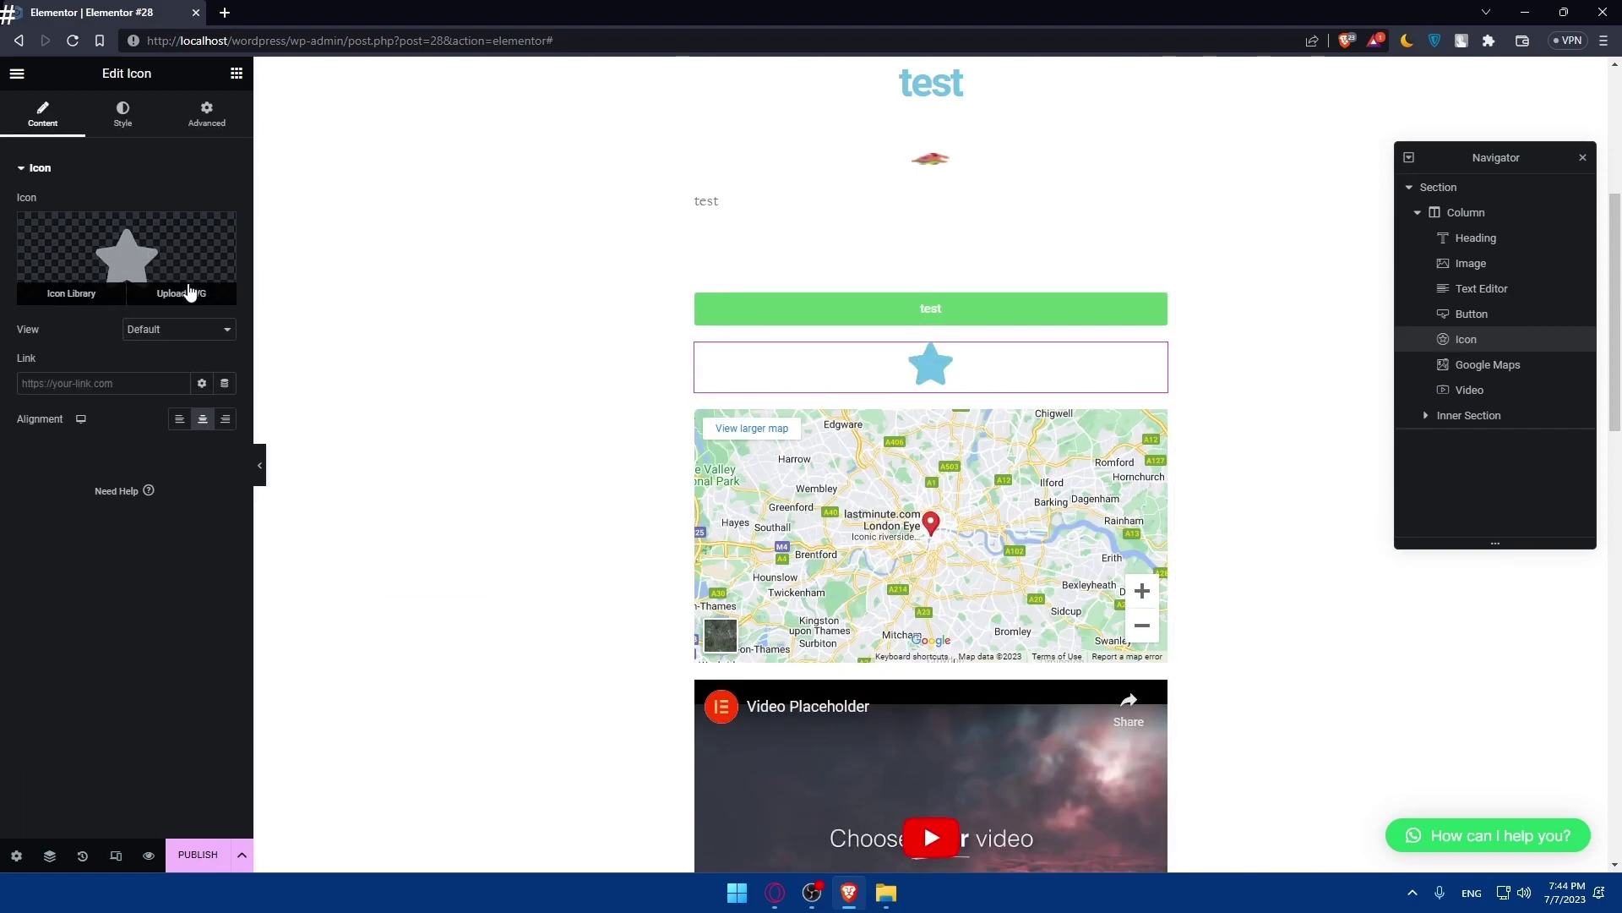
{"action": "left_click", "coordinate": [121, 119]}
{"action": "left_click", "coordinate": [195, 118]}
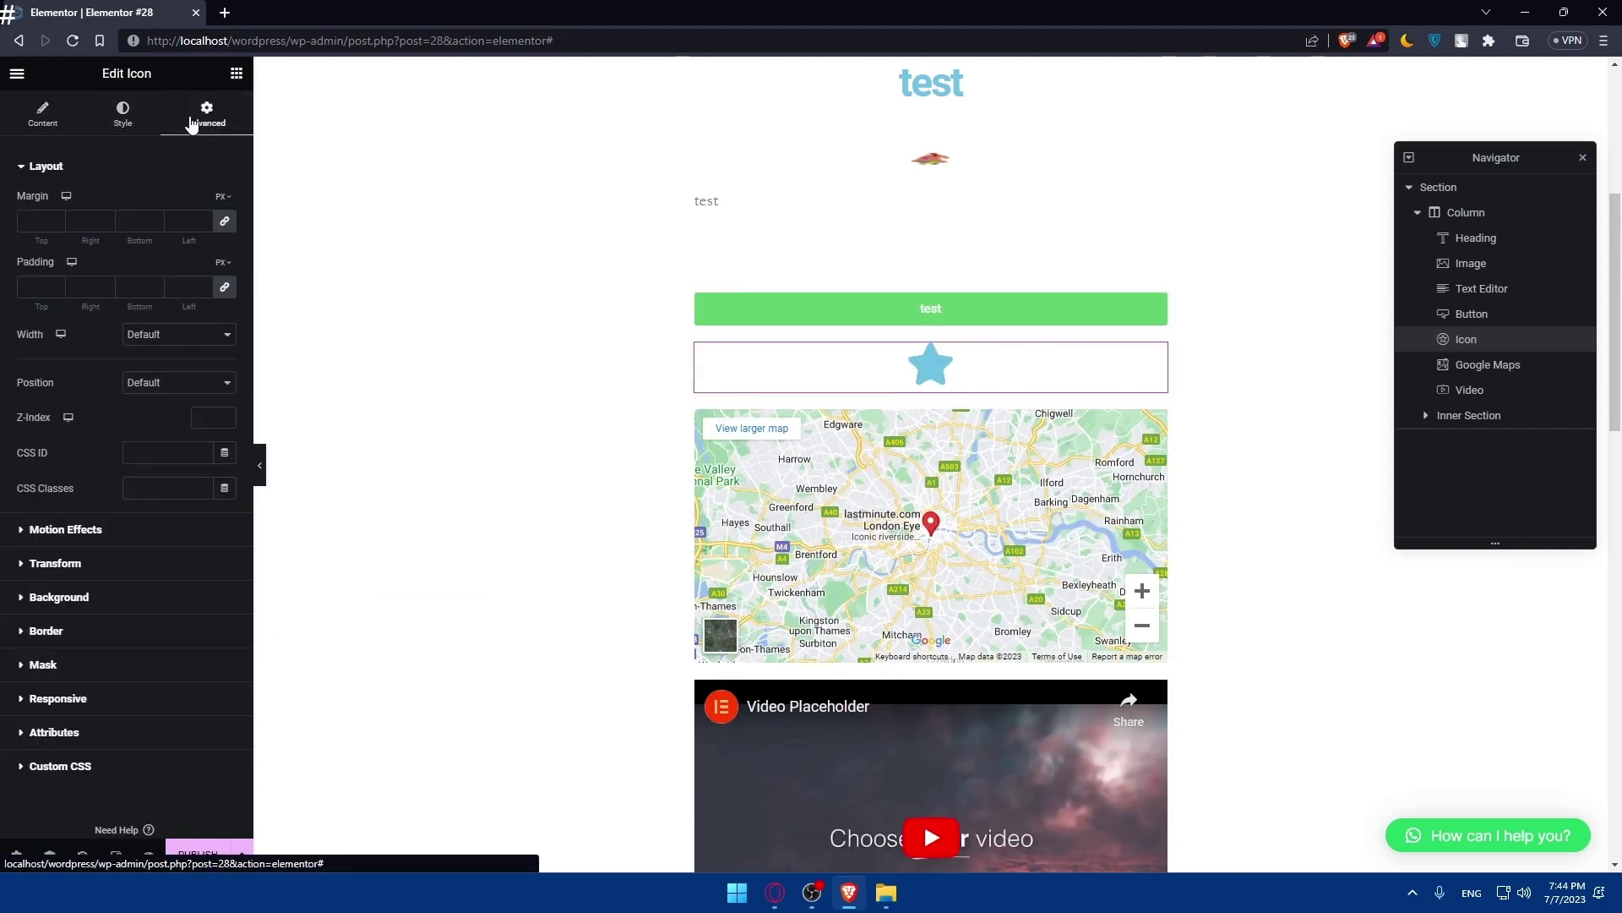
Select the whole section in the Navigator and delete it
{"action": "left_click", "coordinate": [234, 73]}
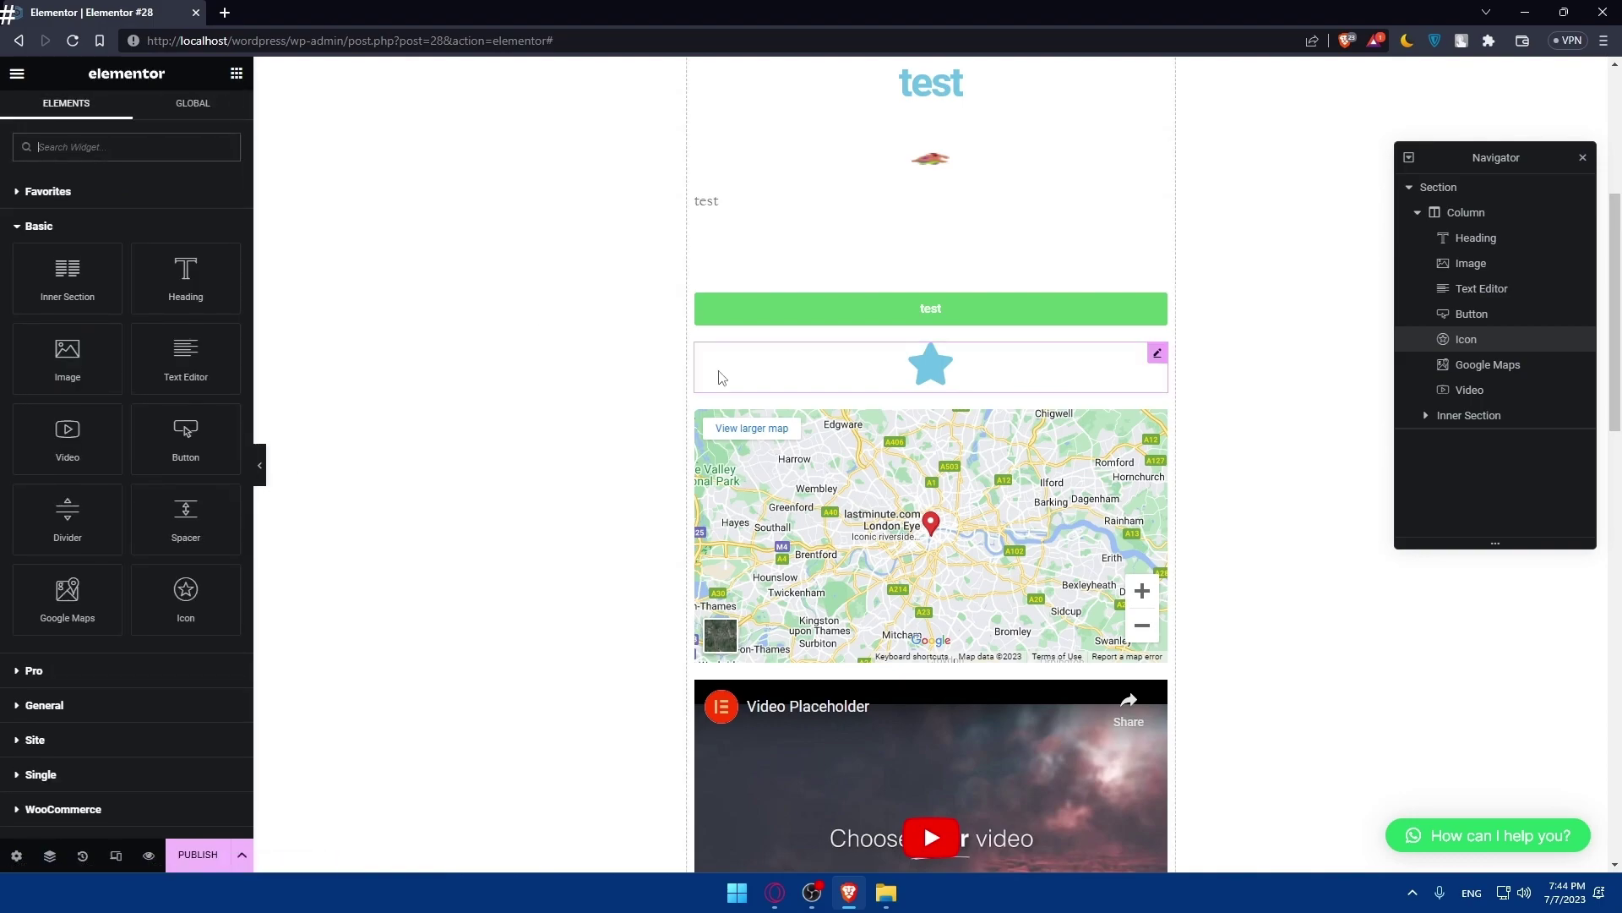
{"action": "left_click", "coordinate": [1451, 189]}
{"action": "key", "text": "Delete"}
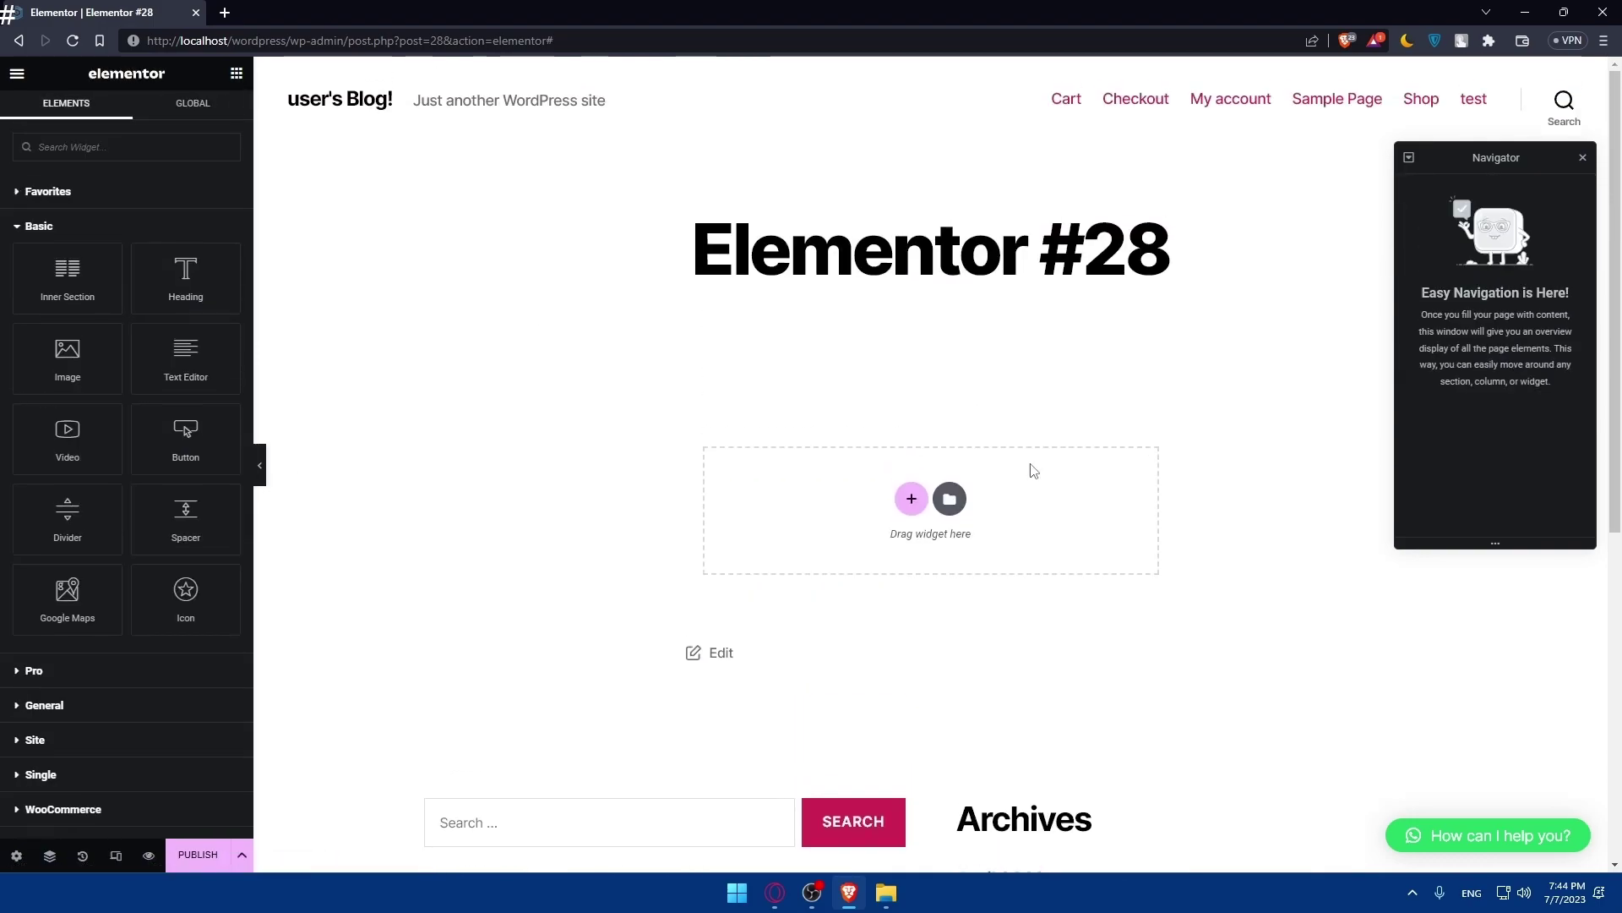